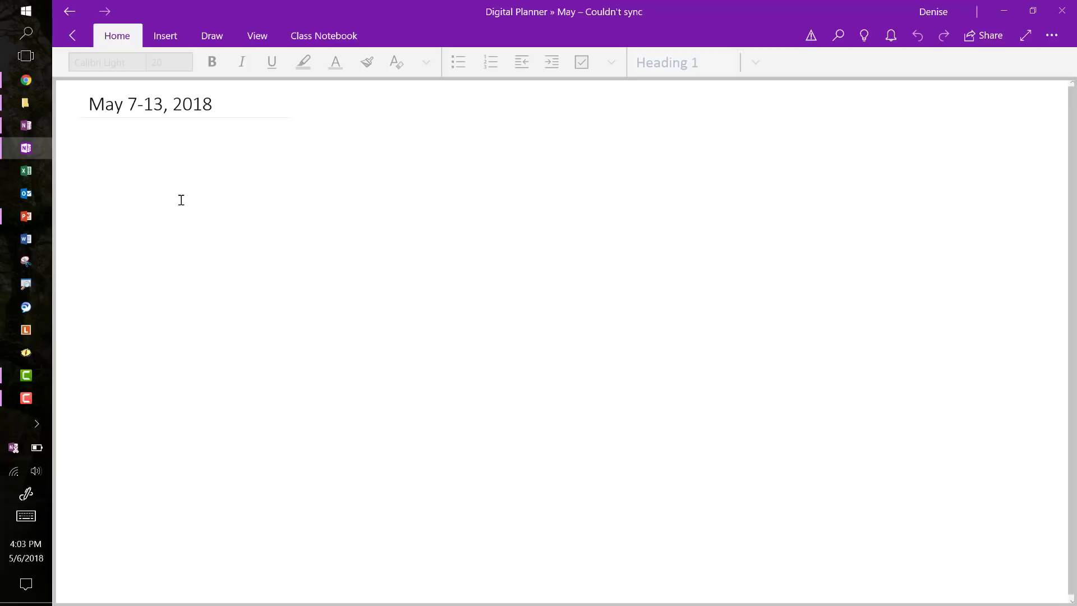
left_click(164, 35)
left_click(234, 59)
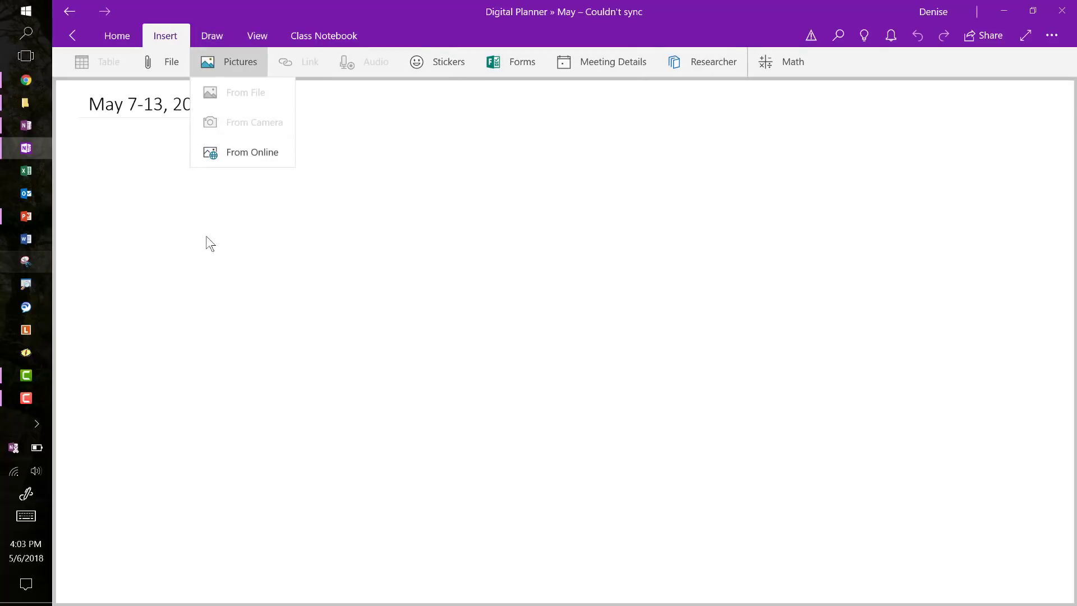
left_click(206, 237)
left_click(221, 61)
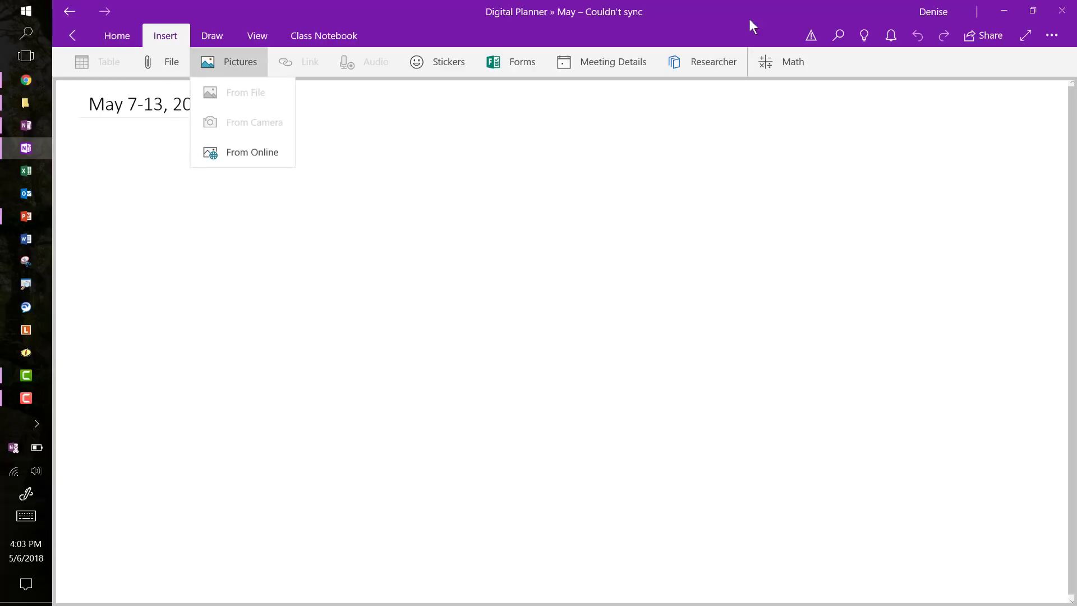
left_click(220, 62)
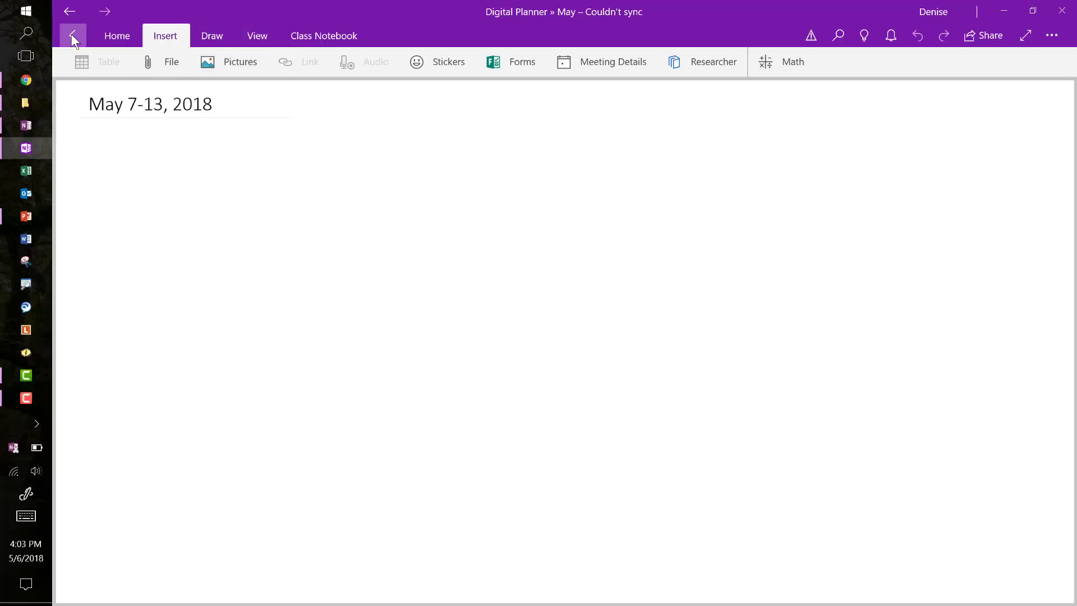
left_click(28, 150)
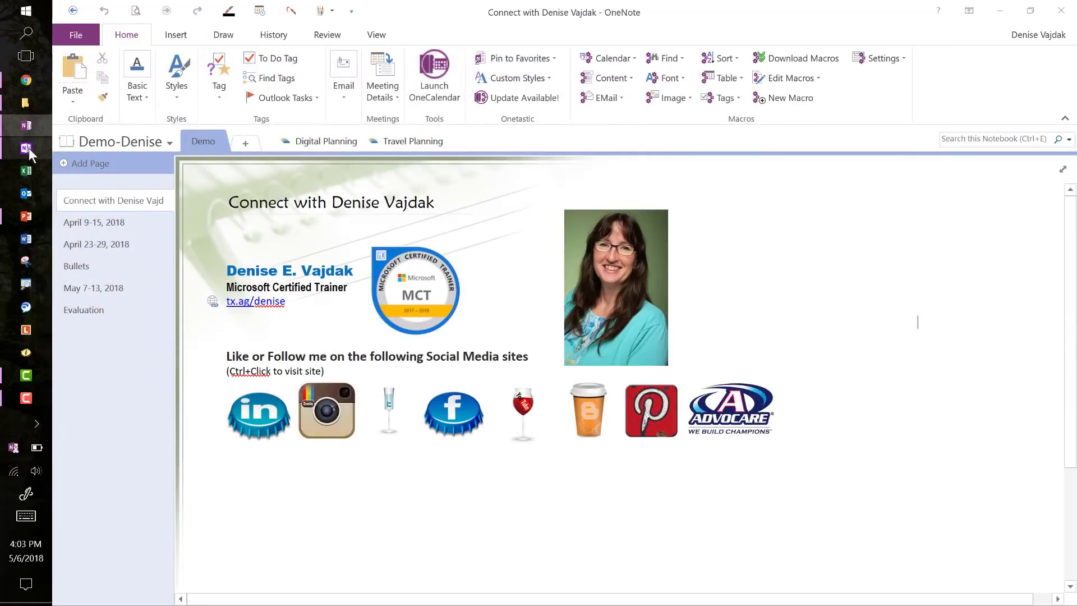
right_click(28, 148)
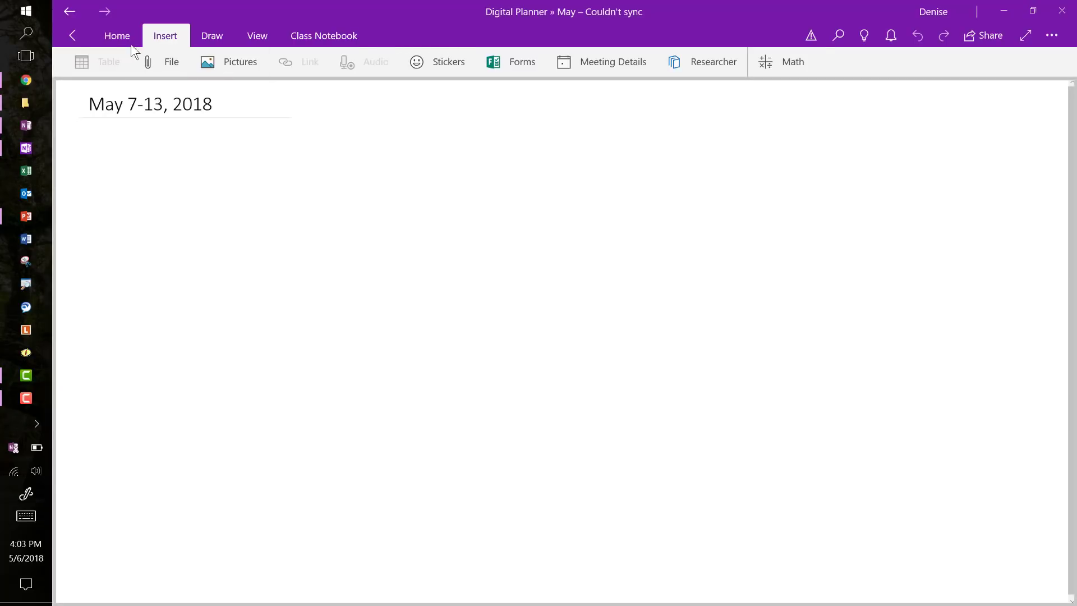
Step: Add a new blank page to the May section of the Digital Planner notebook and place the cursor in its body
left_click(72, 35)
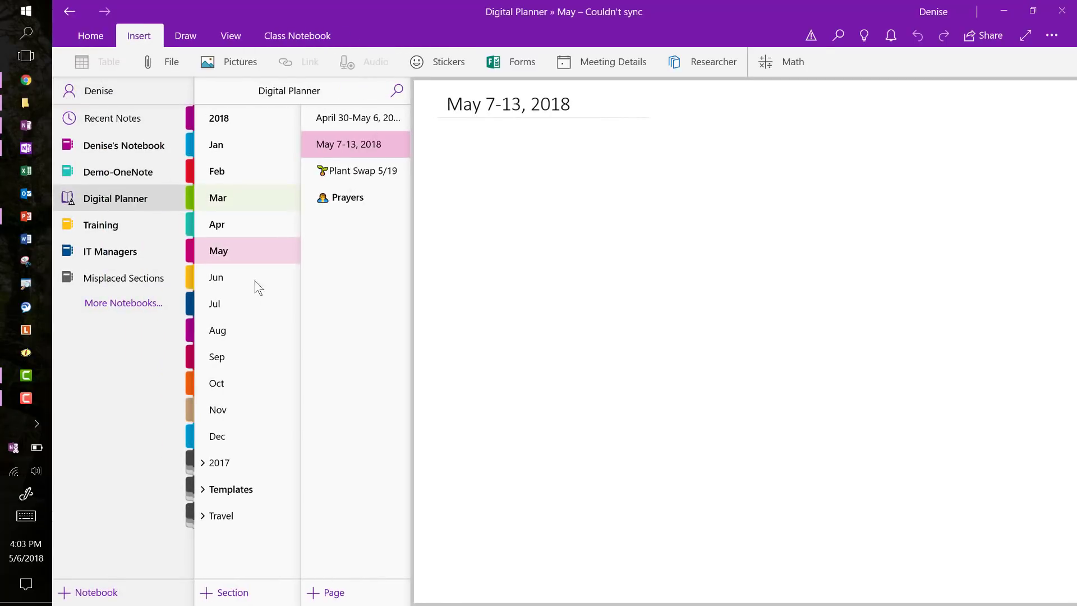
left_click(334, 592)
left_click(94, 153)
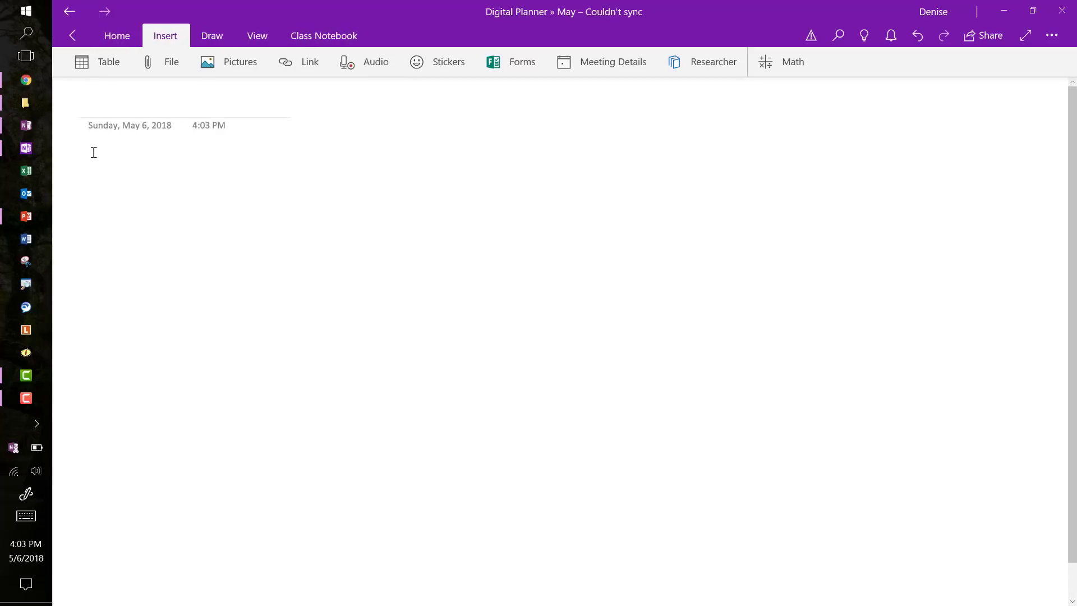
Step: Start inserting a picture from file and browse to the Planner Backgrounds for OneNote folder in OneDrive's Documents > Planner
left_click(255, 64)
left_click(252, 90)
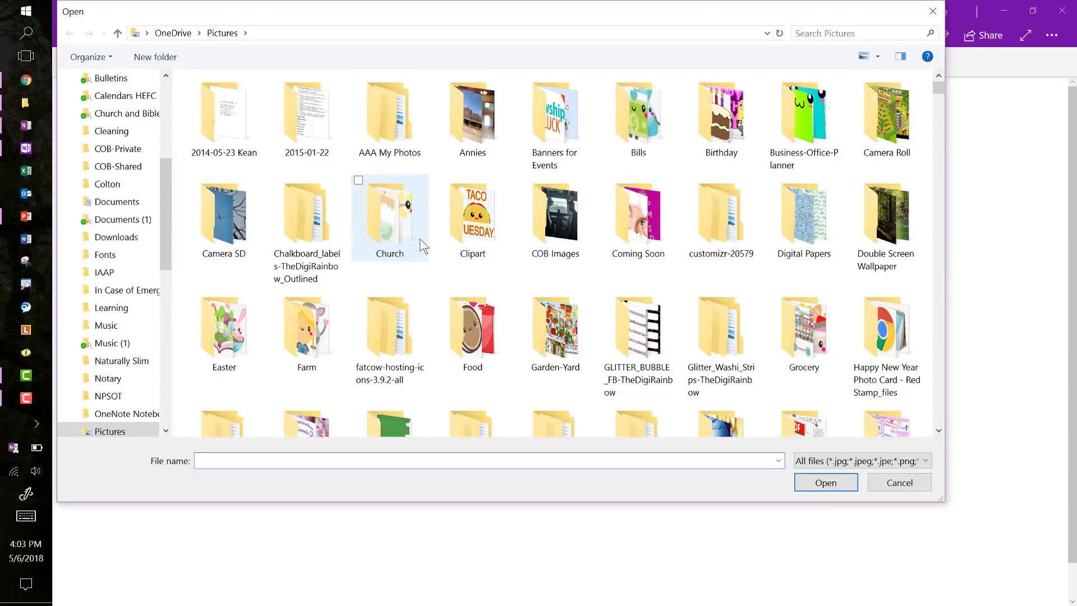
left_click(109, 204)
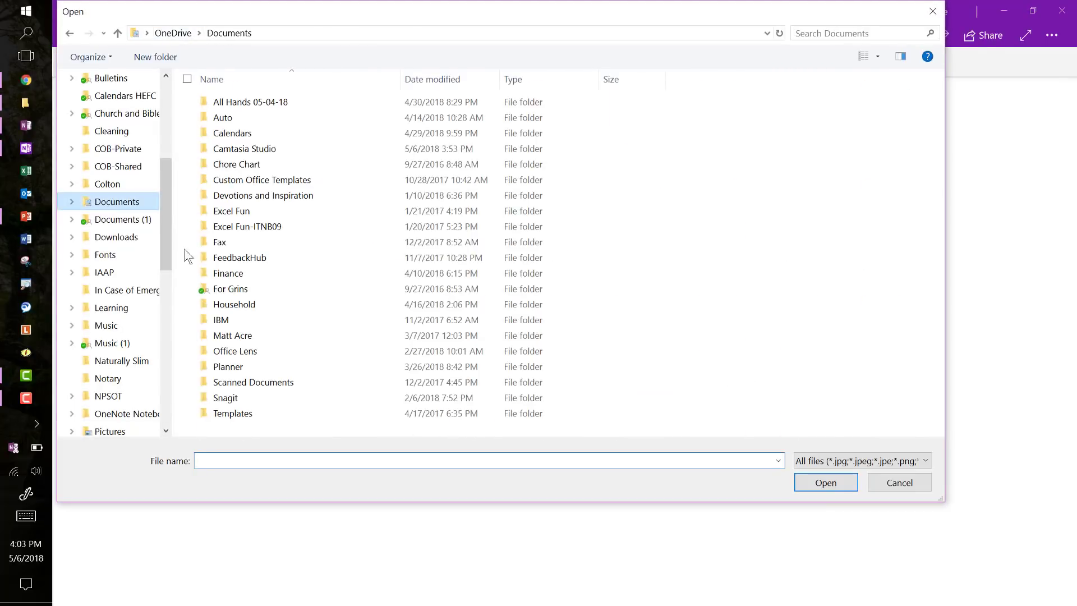
left_click(228, 369)
double_click(227, 368)
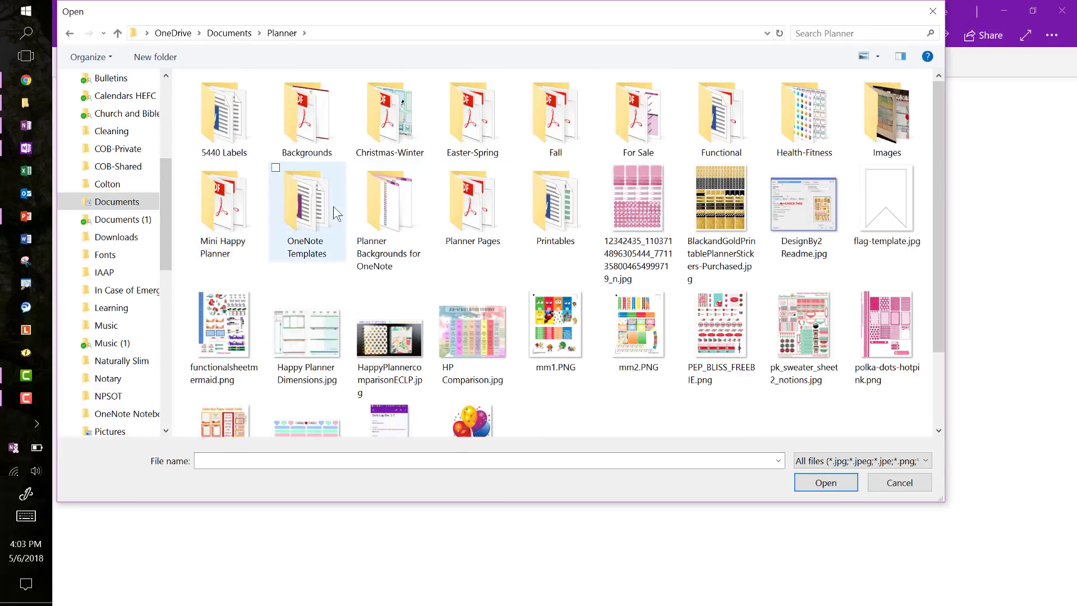
double_click(374, 213)
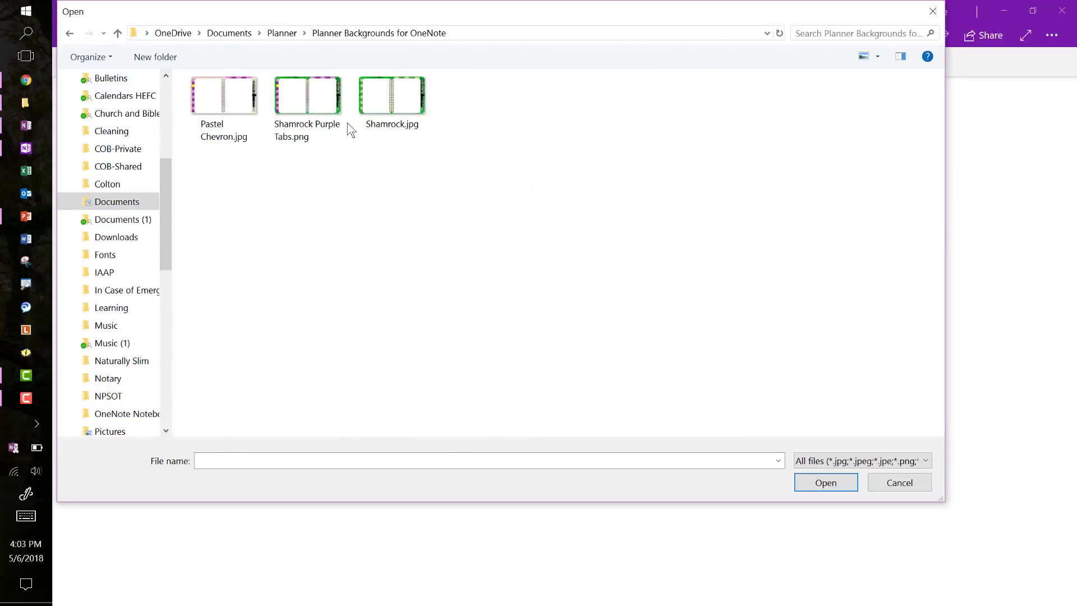
left_click(294, 35)
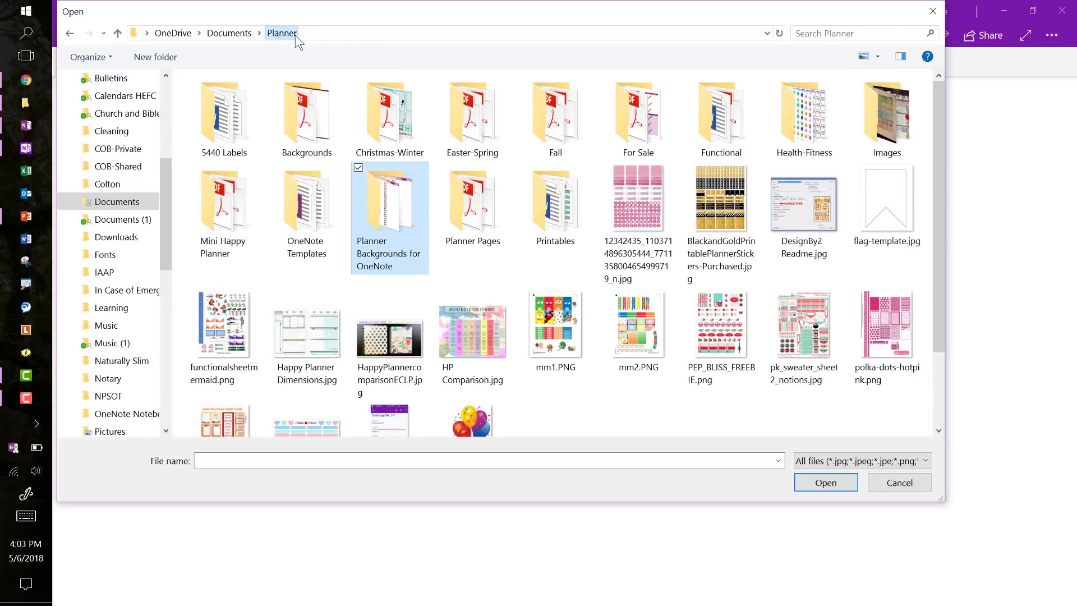
double_click(382, 238)
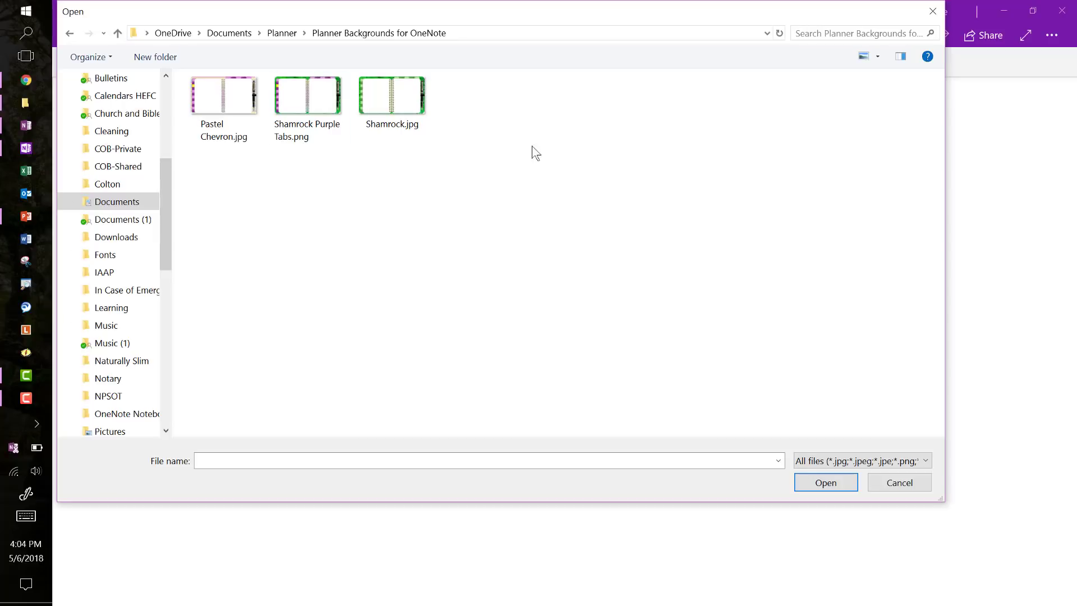
Step: Refresh the folder listing and insert Purple Flower Planner.png onto the new page
left_click(779, 34)
left_click(24, 398)
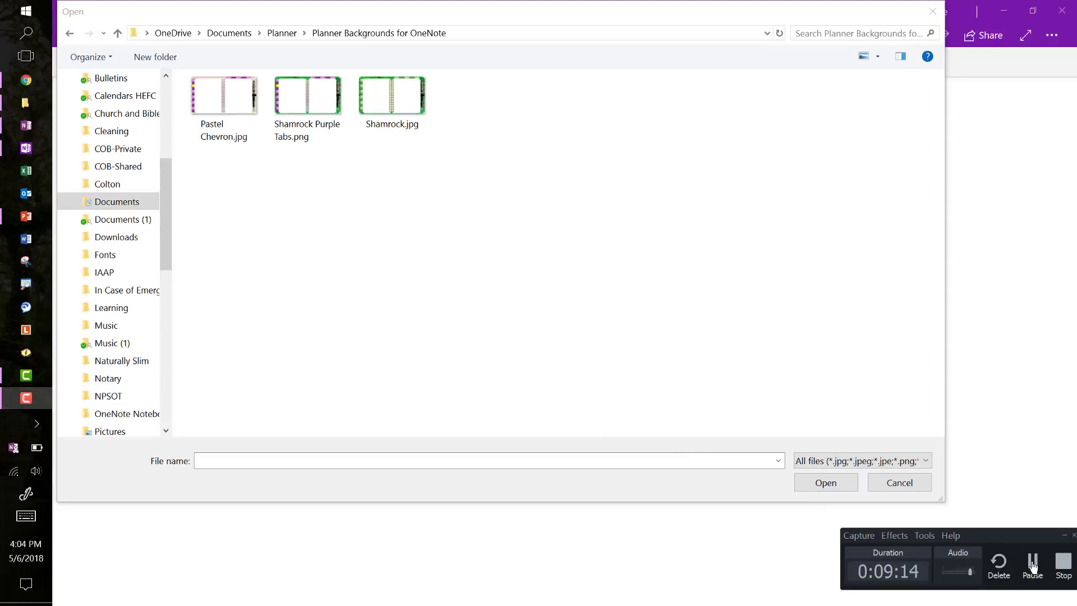
left_click(1033, 563)
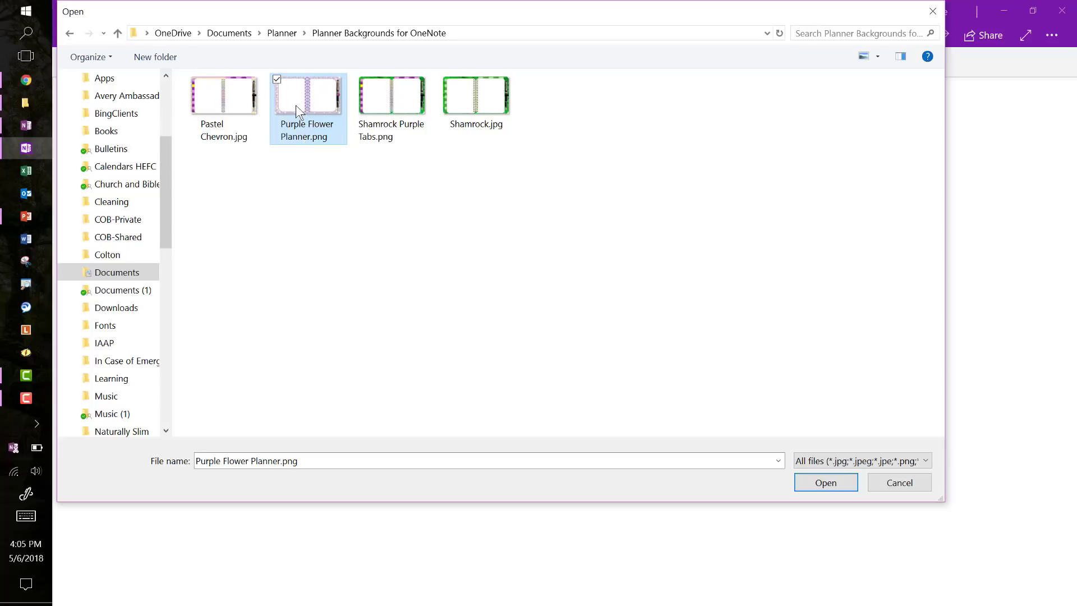
left_click(820, 486)
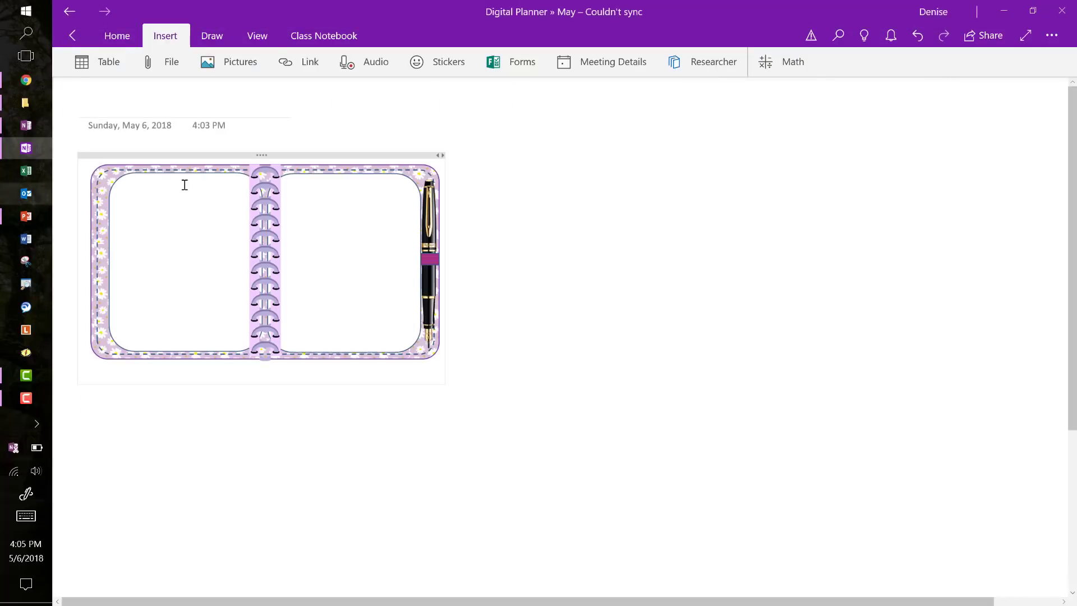
right_click(327, 262)
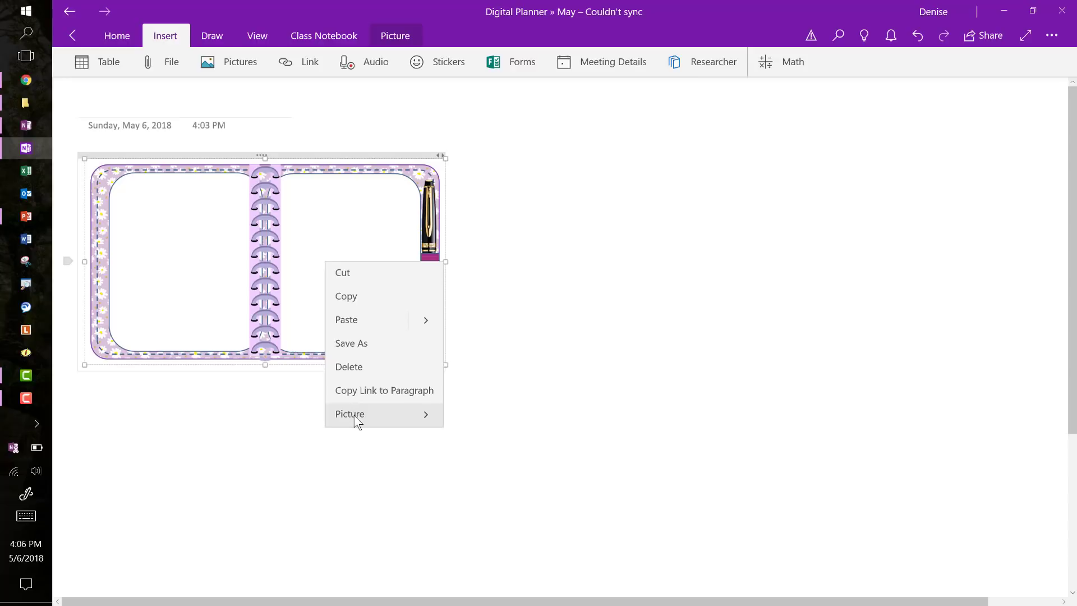
left_click(380, 413)
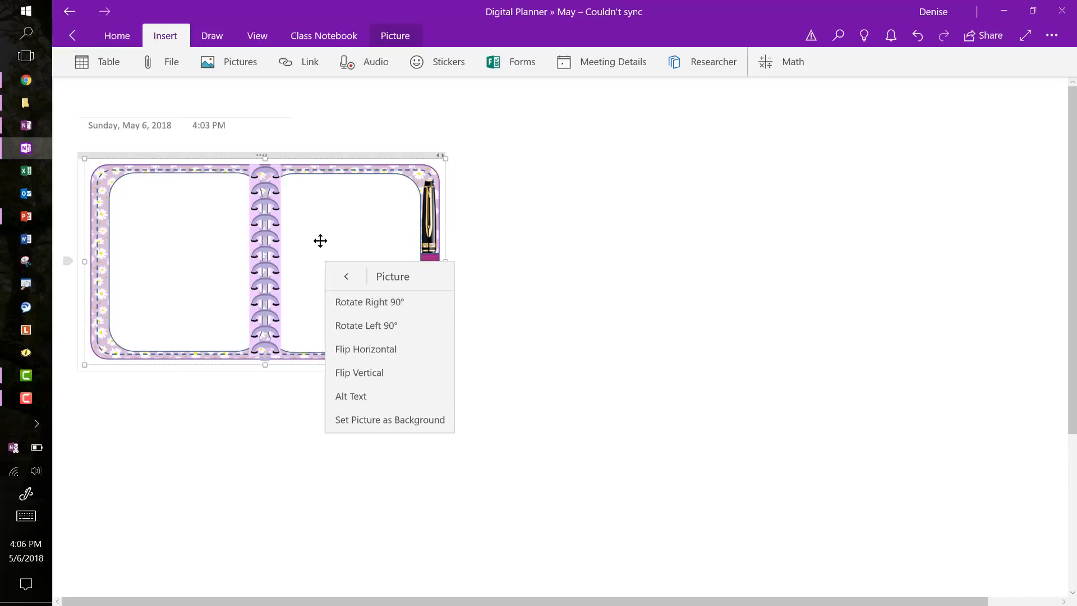
left_click(338, 224)
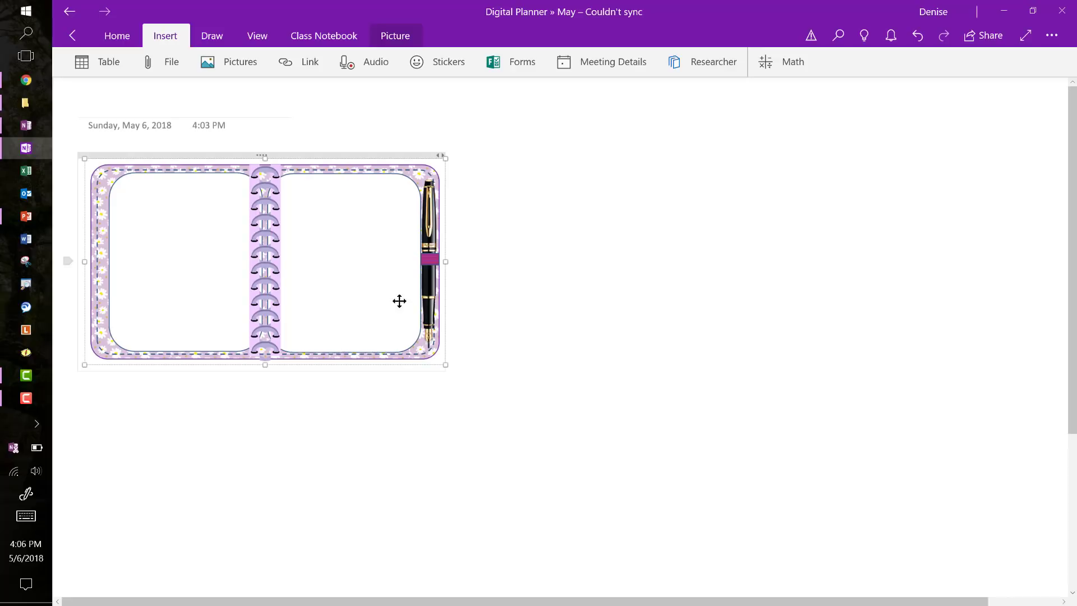
Step: Enlarge the purple flower planner picture proportionally until it nearly fills the visible page width
left_click_drag(447, 367, 917, 576)
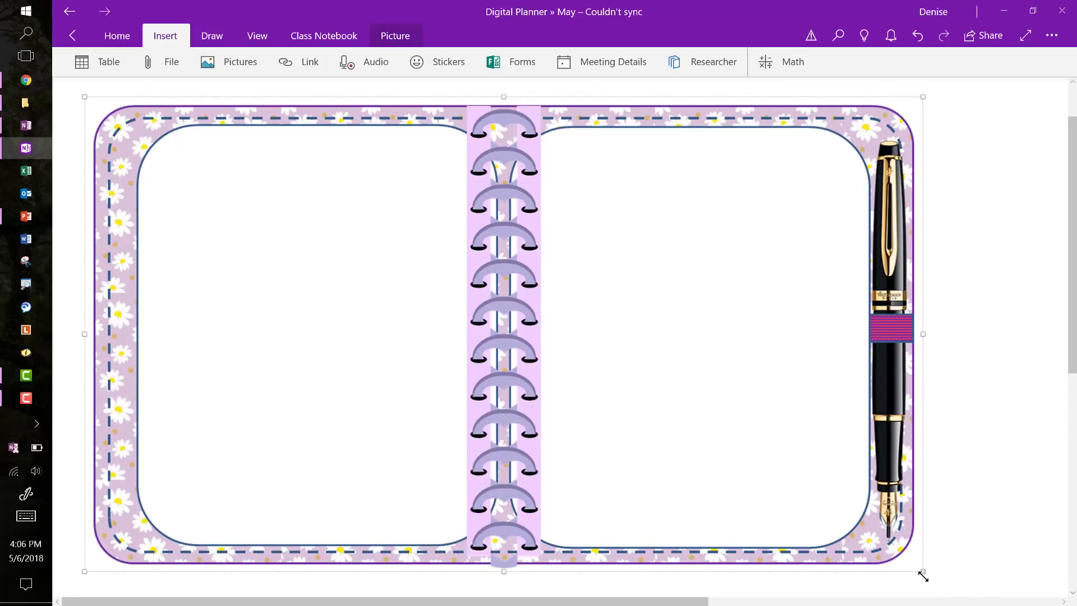
left_click_drag(923, 572, 959, 553)
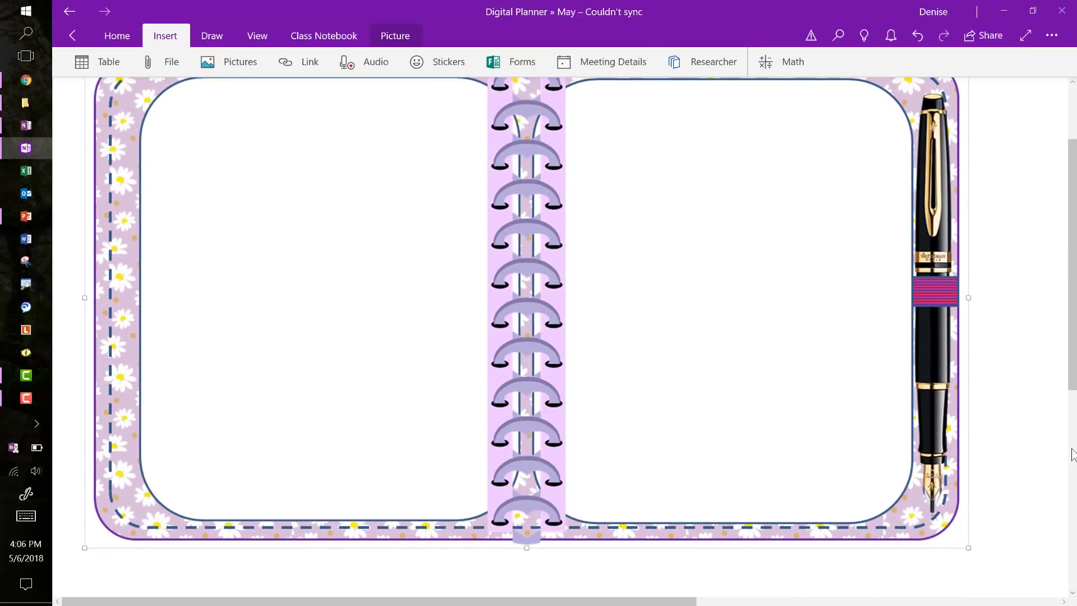
scroll(1058, 441, "up", 1)
scroll(1058, 441, "down", 1)
scroll(1068, 364, "up", 1)
scroll(1070, 367, "up", 1)
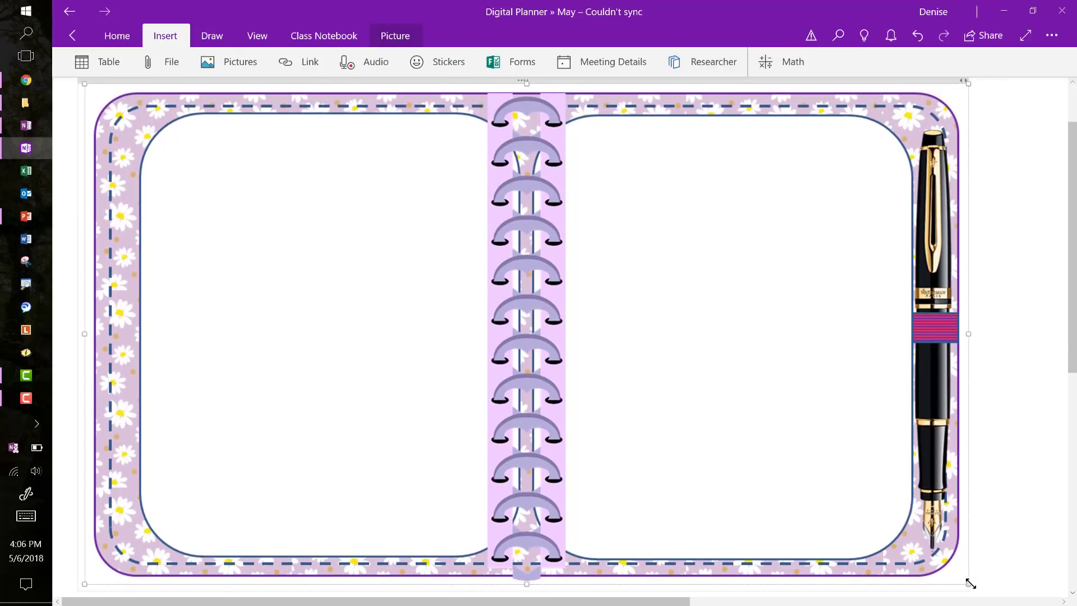
left_click_drag(970, 584, 1035, 588)
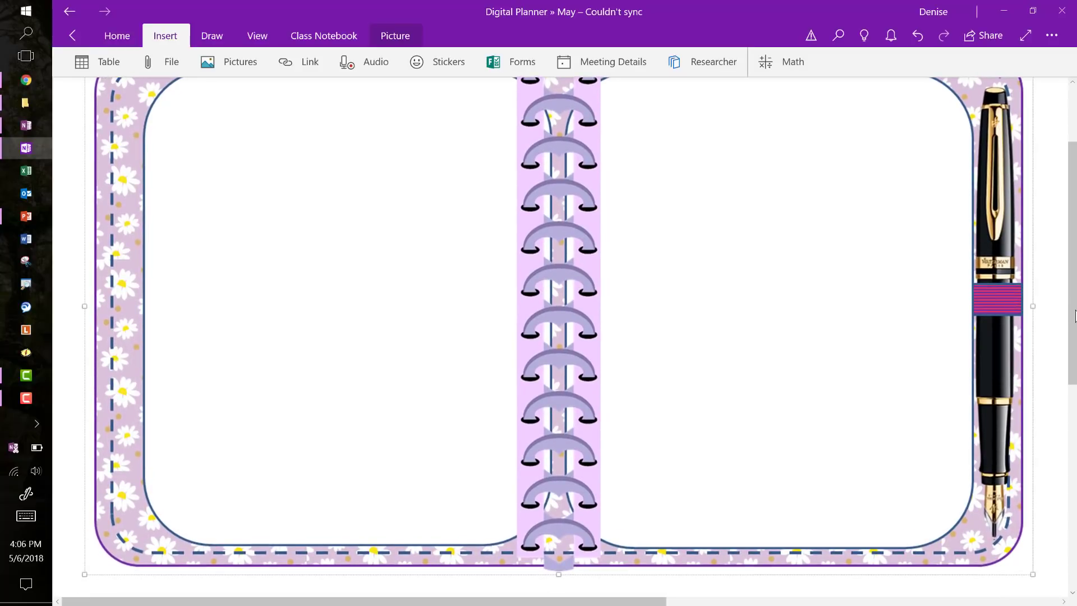
left_click_drag(1074, 316, 1071, 303)
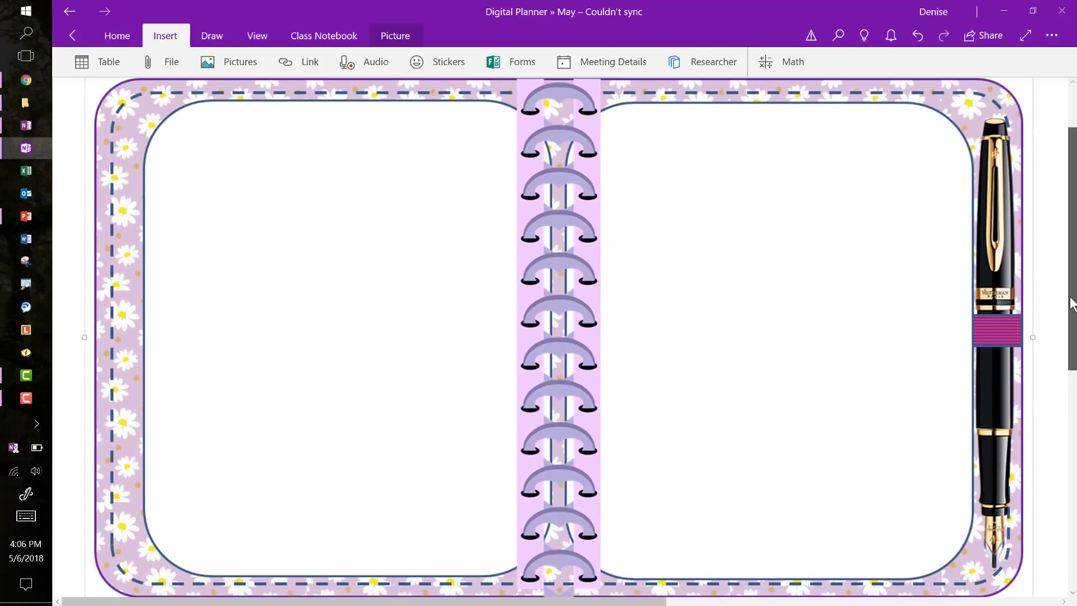
Step: Set the enlarged planner picture as the page background and check the whole spread
right_click(372, 270)
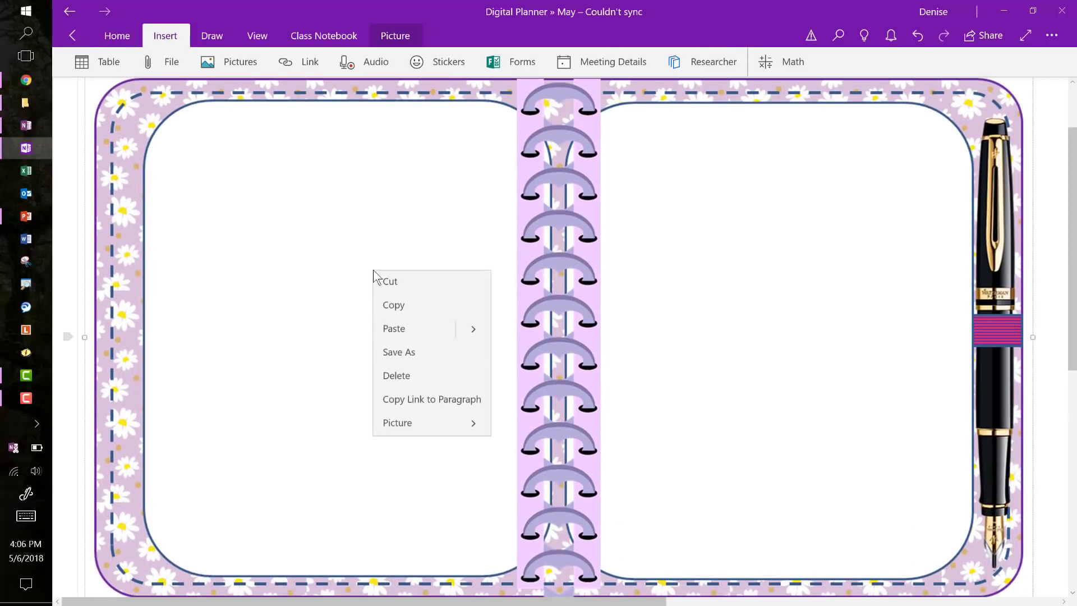
left_click(413, 427)
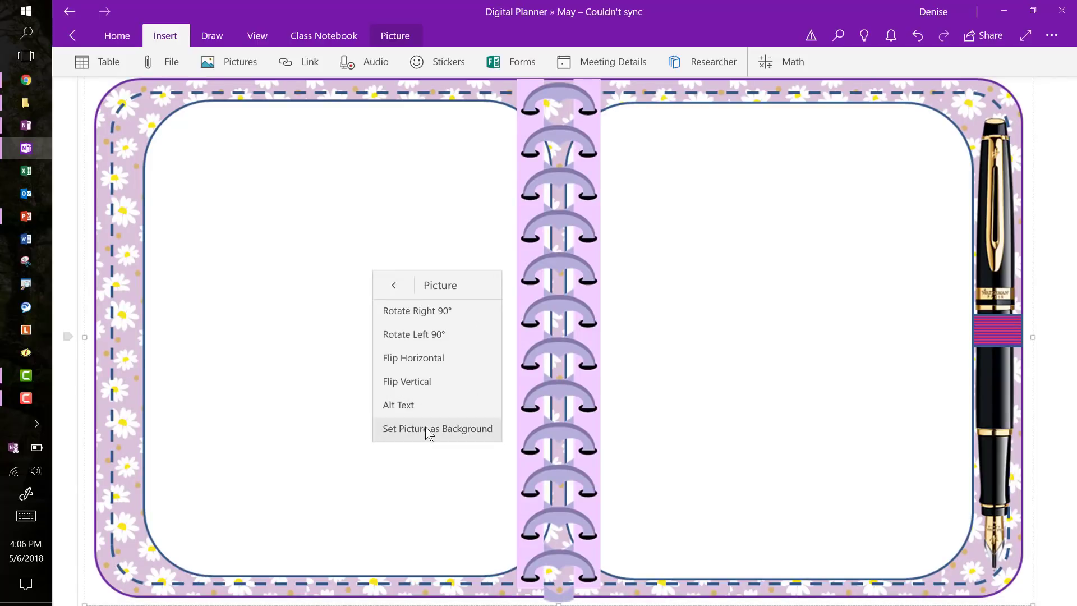
left_click(413, 429)
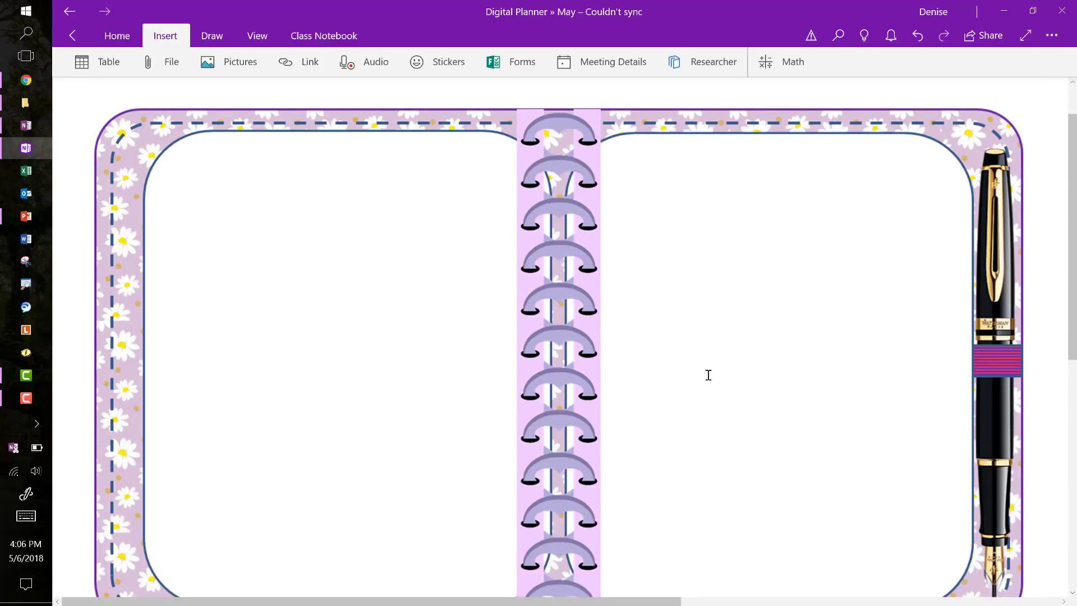
scroll(708, 375, "down", 5)
scroll(314, 196, "up", 5)
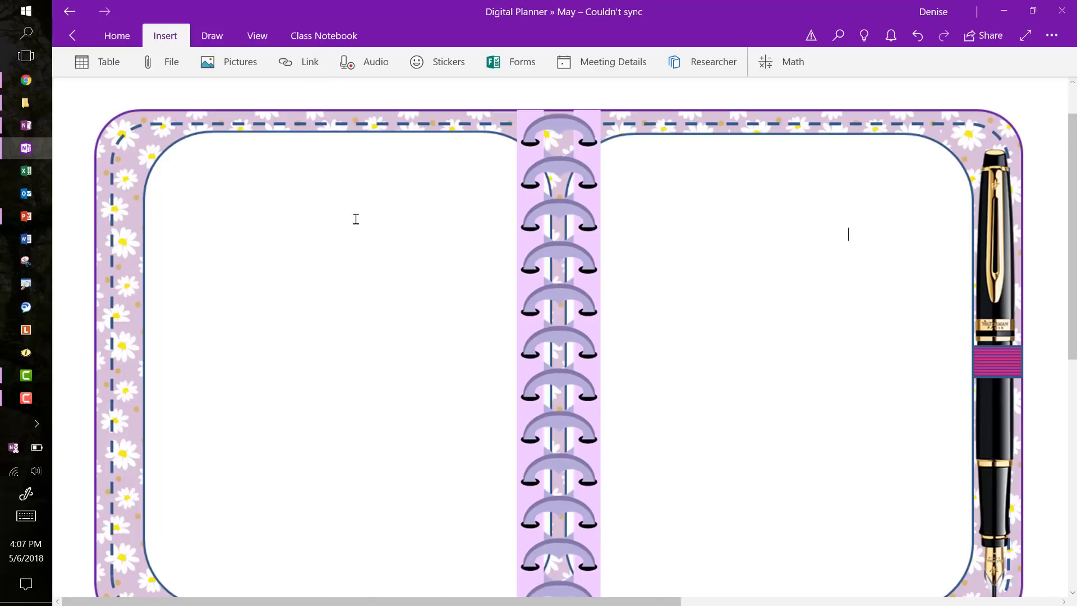
scroll(356, 219, "down", 3)
scroll(354, 218, "up", 3)
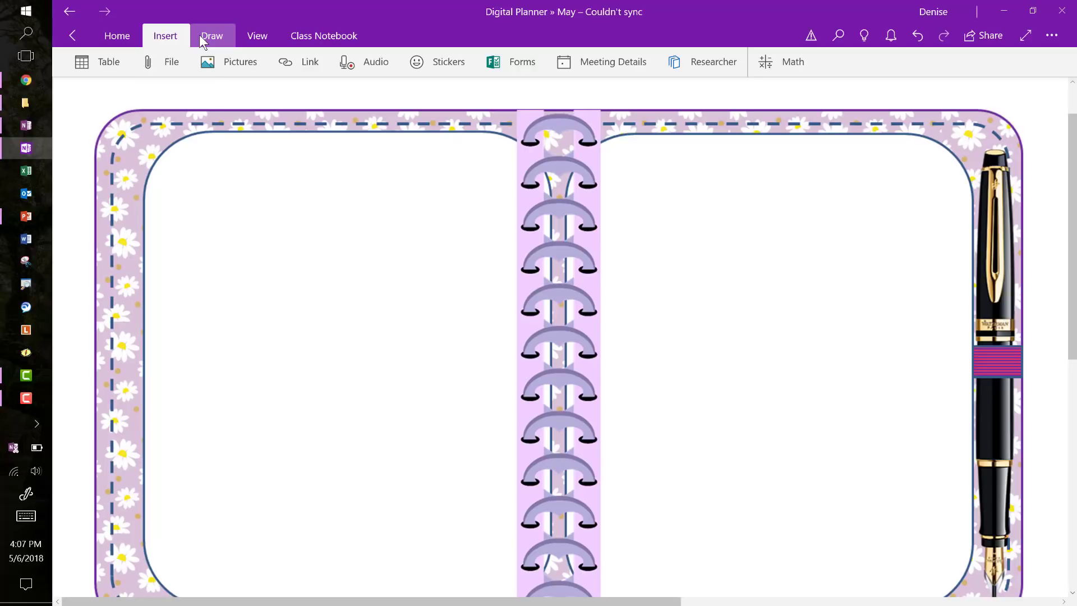
Step: Draw a rectangle with the Galaxy ink pen in the upper-left area of the left planner page
left_click(206, 42)
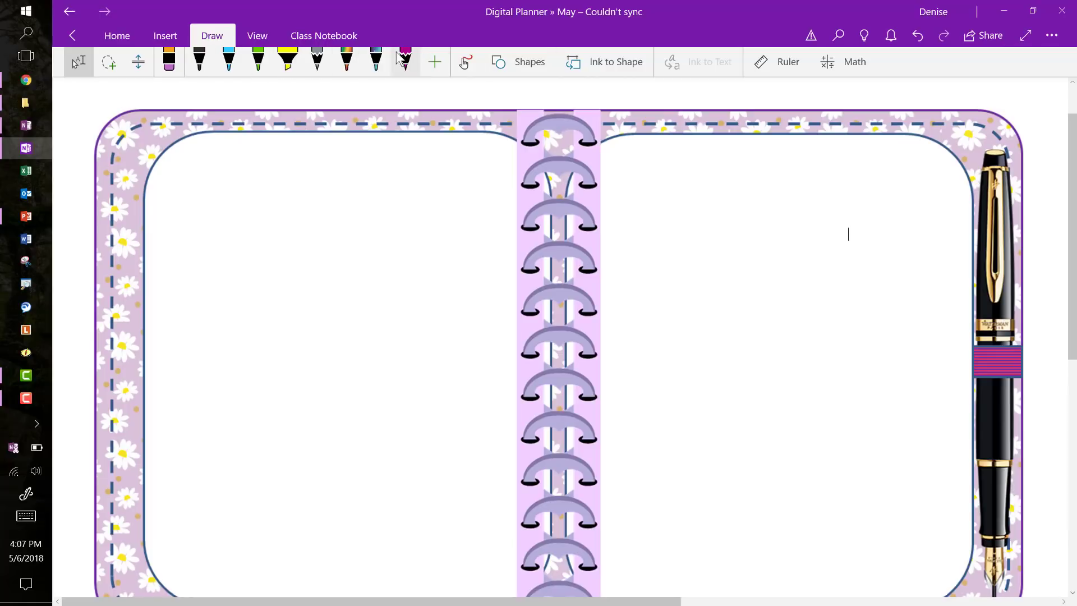
left_click(376, 61)
left_click(386, 72)
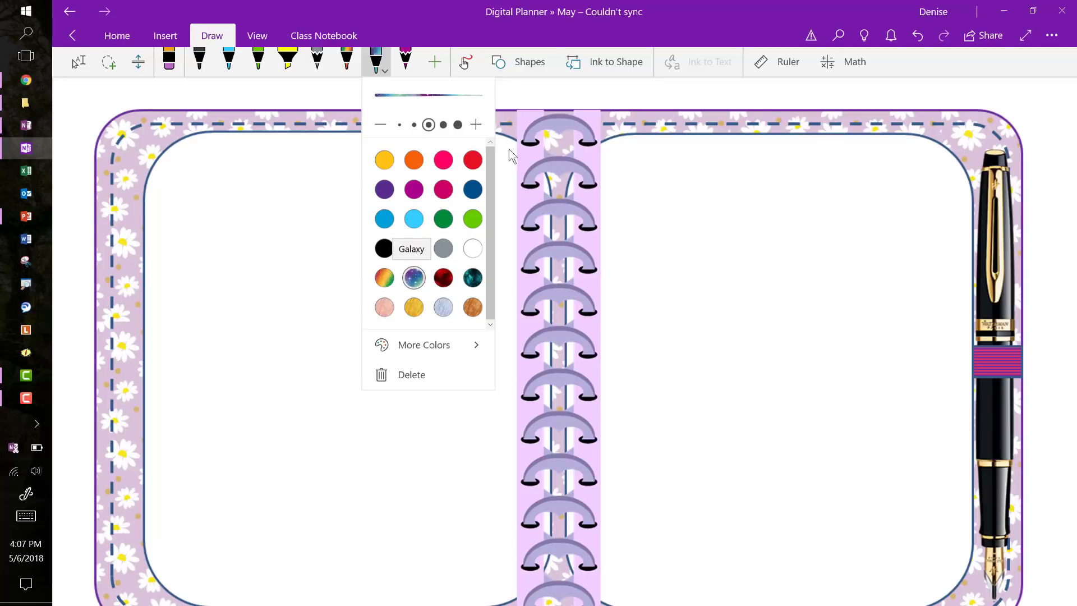
left_click(527, 67)
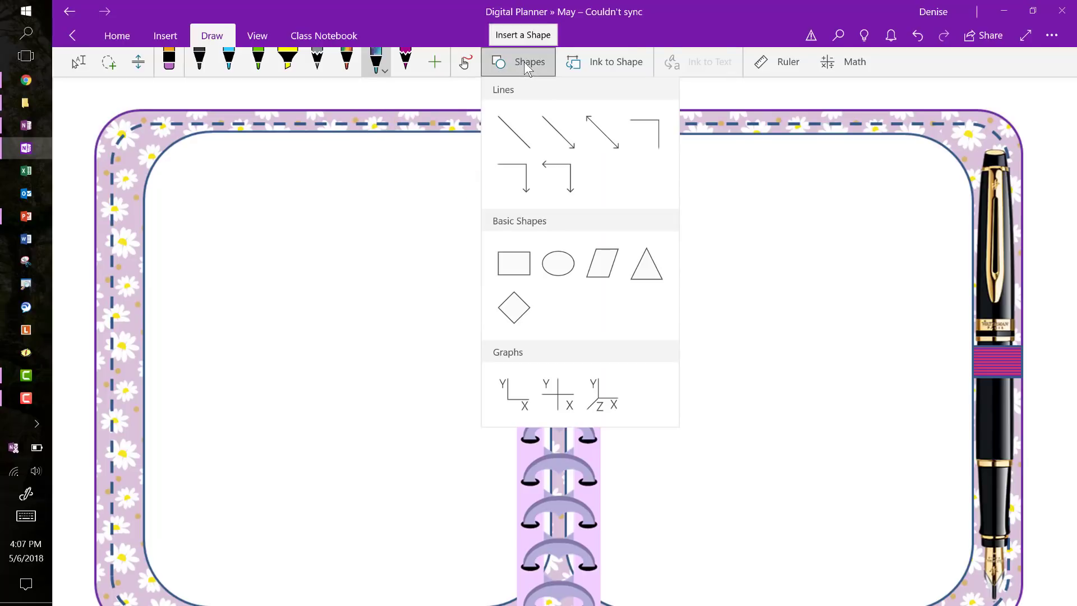
left_click(514, 261)
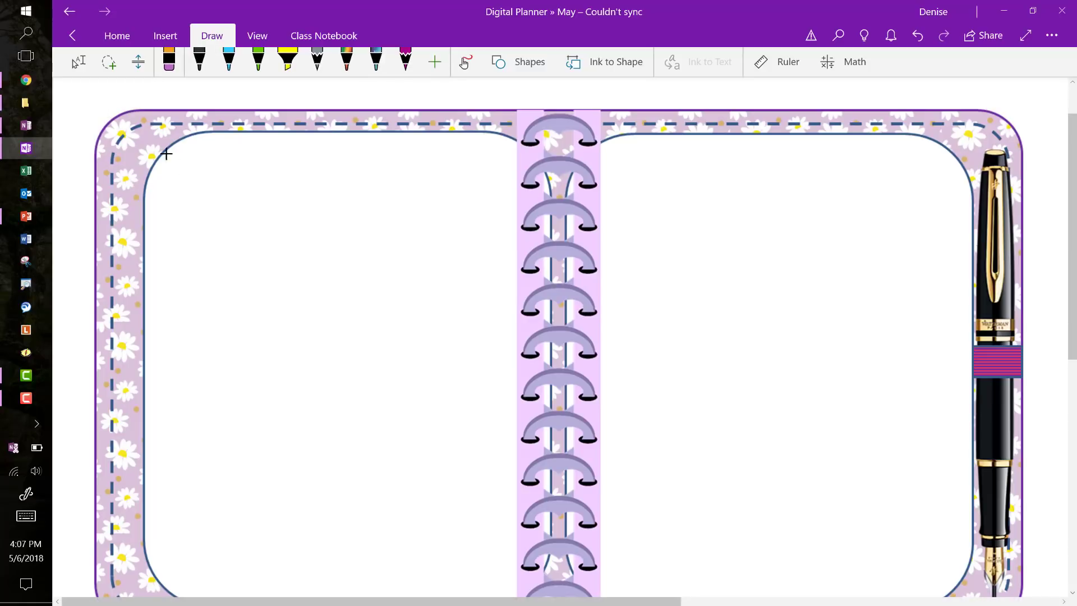
mouse_move(175, 155)
left_mouse_down()
mouse_move(303, 279)
mouse_move(319, 280)
left_mouse_up()
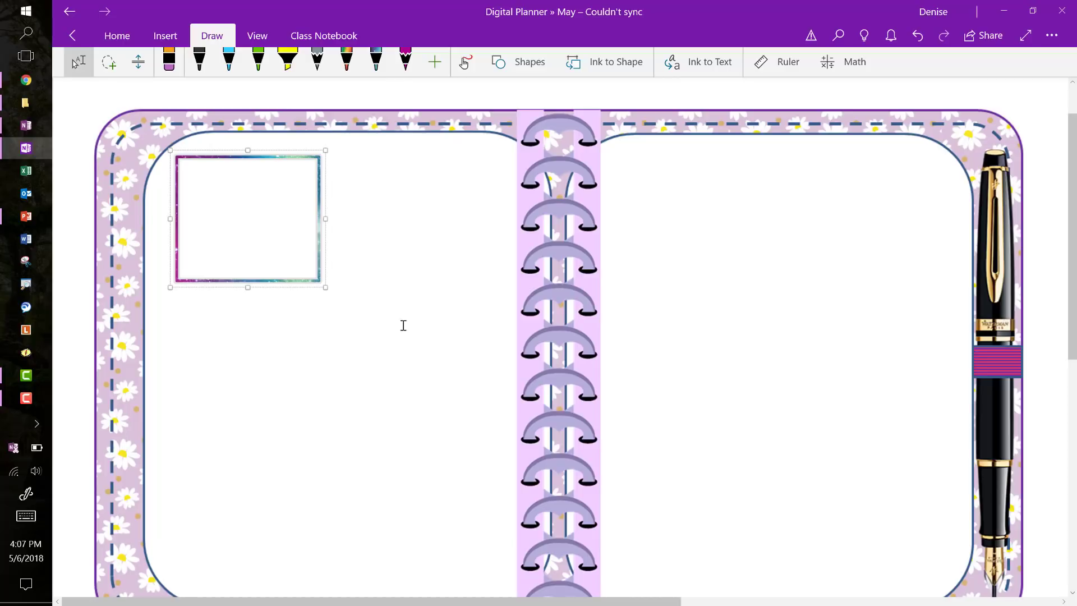
Step: Paste a copy of the Galaxy rectangle and align it beside the original in the upper-right area of the left planner page
left_click(402, 278)
key("ctrl+v")
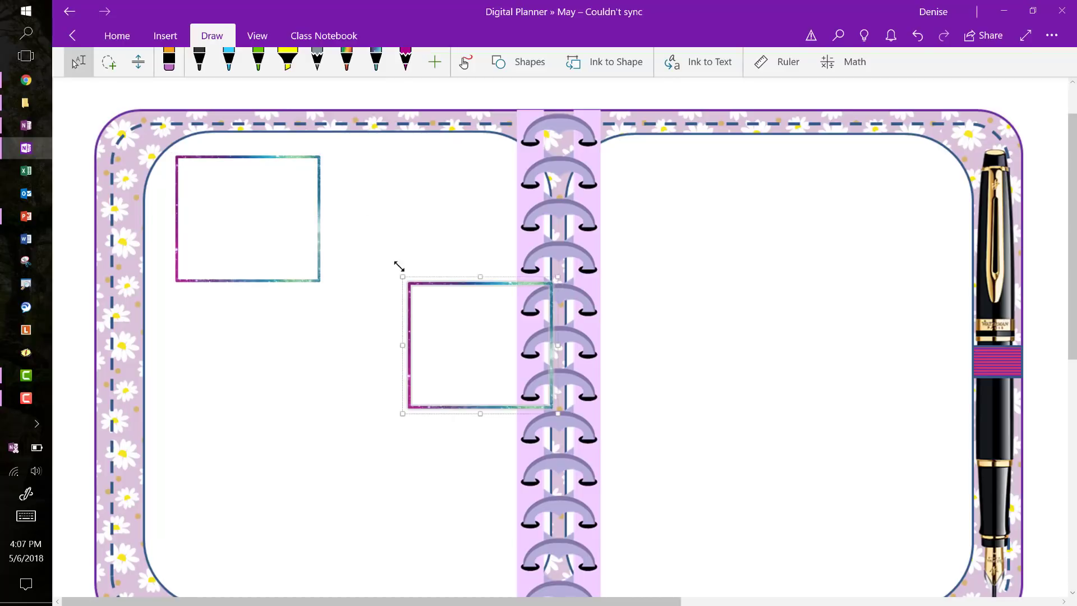
left_click_drag(468, 339, 443, 222)
left_click(253, 211)
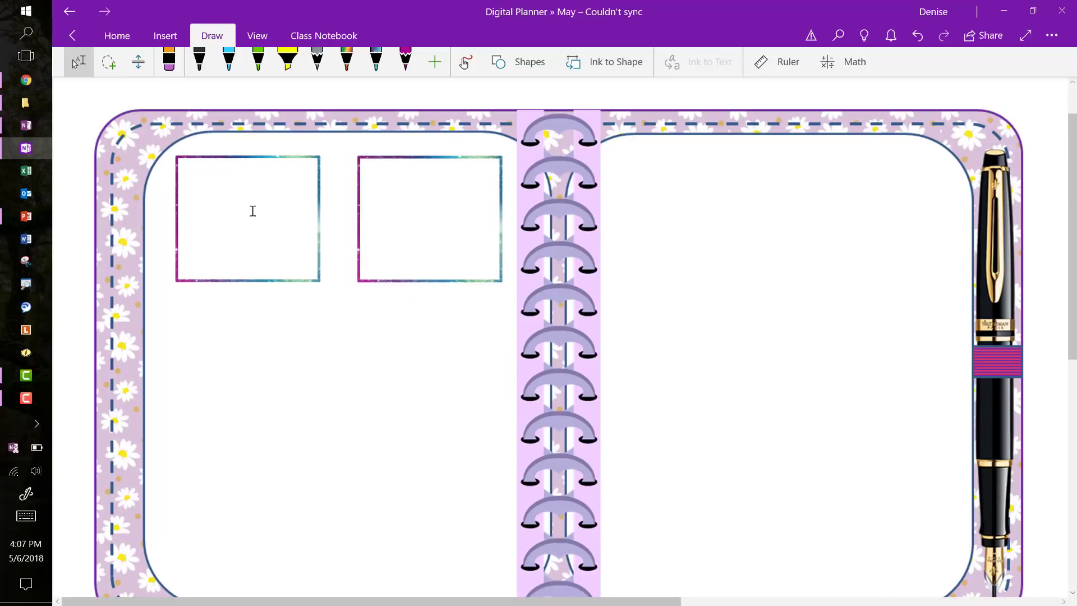
Step: Enlarge both boxes on the left planner page to matching sizes, leaving only a narrow gap between them
left_click(250, 160)
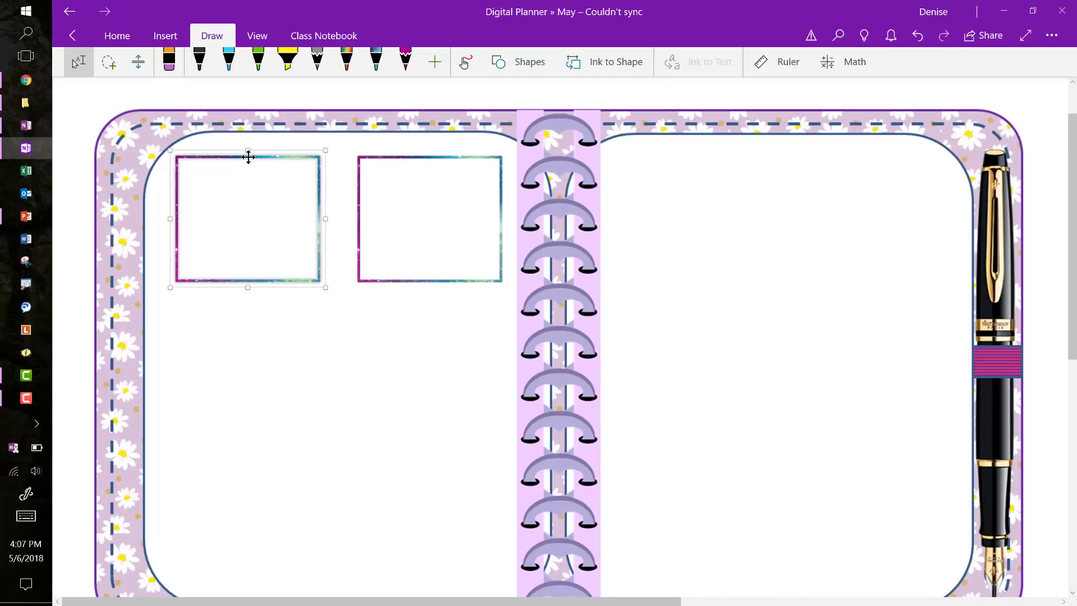
left_click_drag(327, 287, 345, 294)
left_click(409, 277)
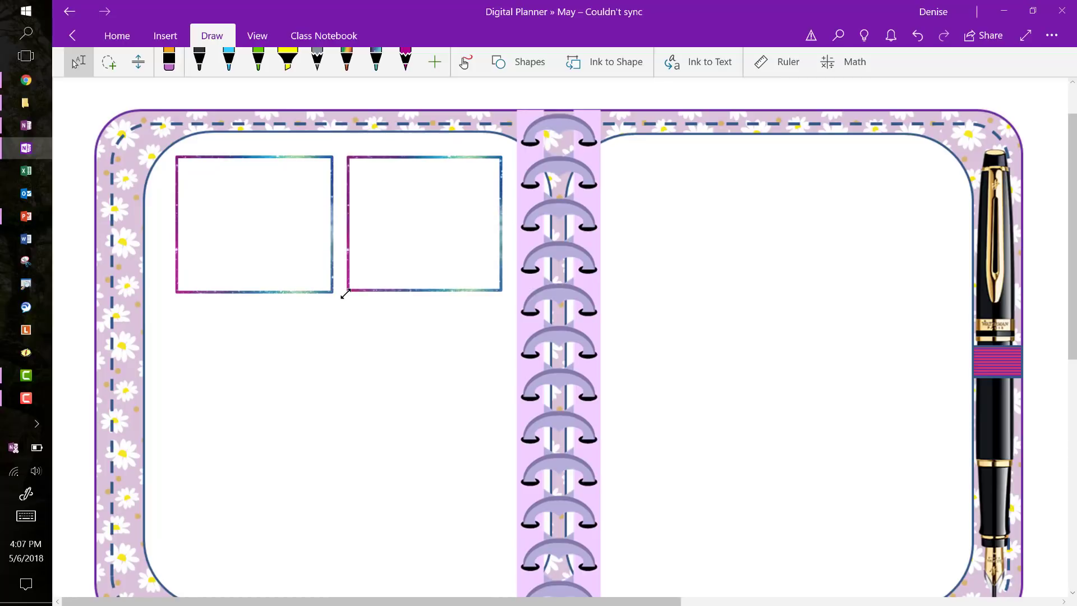
left_click(347, 375)
left_click(373, 279)
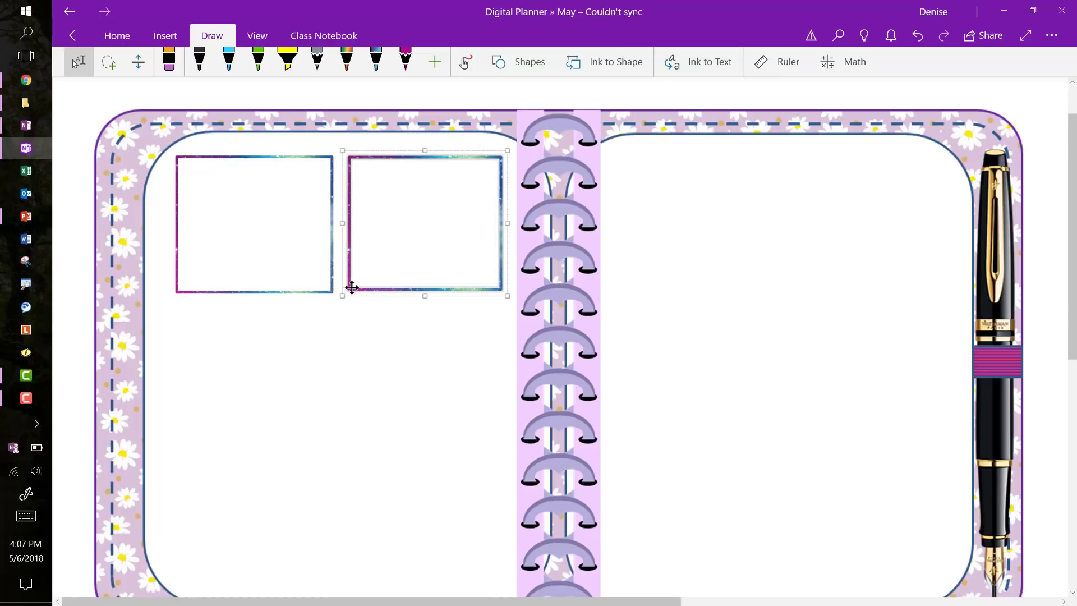
left_click_drag(343, 298, 342, 300)
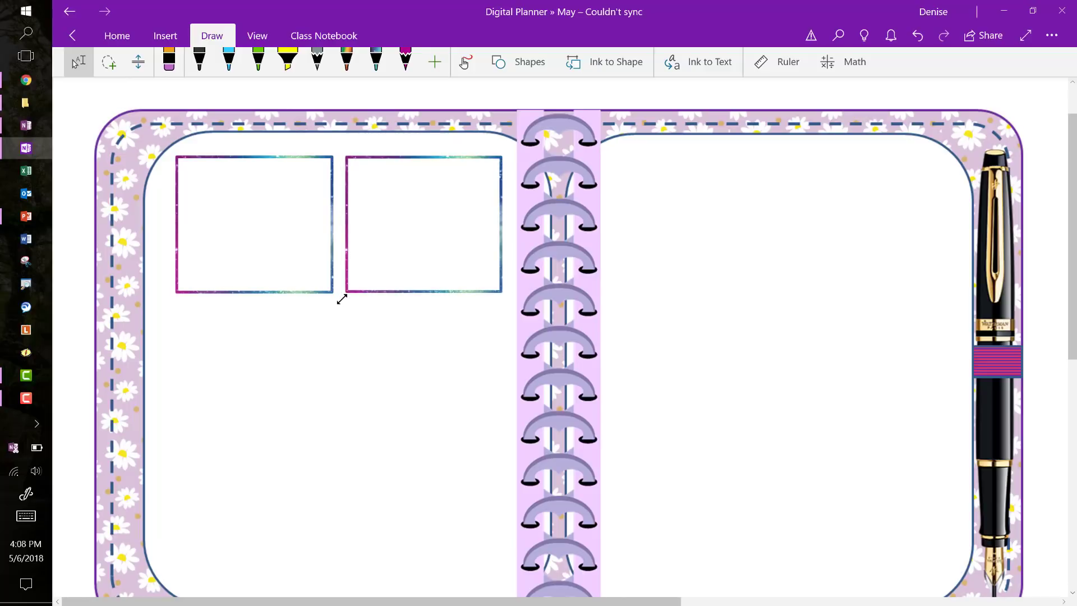
left_click(397, 382)
Step: Copy an enlarged box and paste it twice to form a second row directly below the first on the left planner page
left_click(287, 225)
left_click(320, 157)
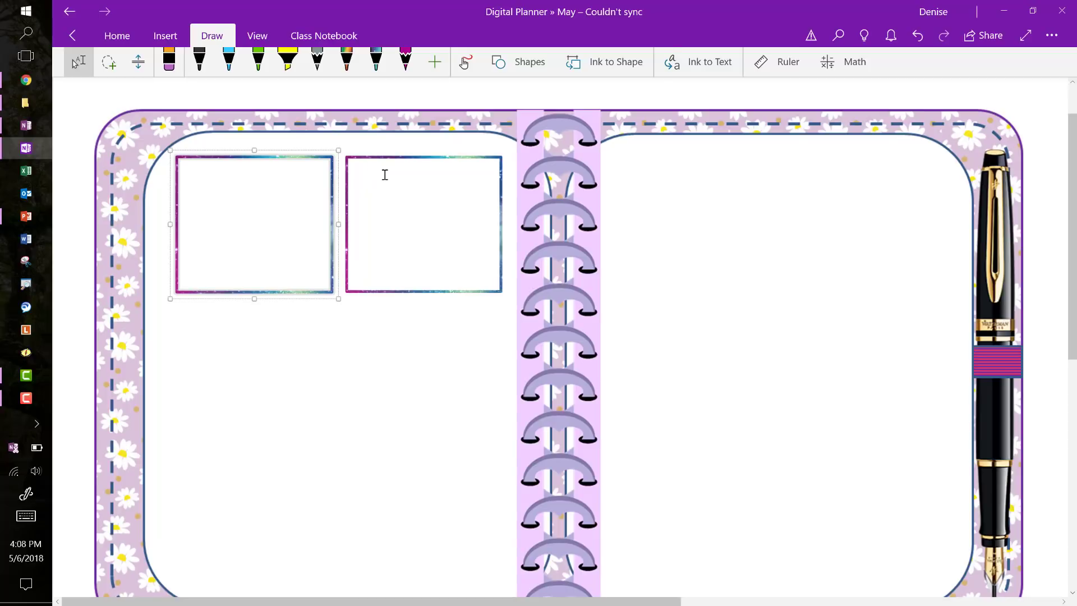
left_click(402, 157)
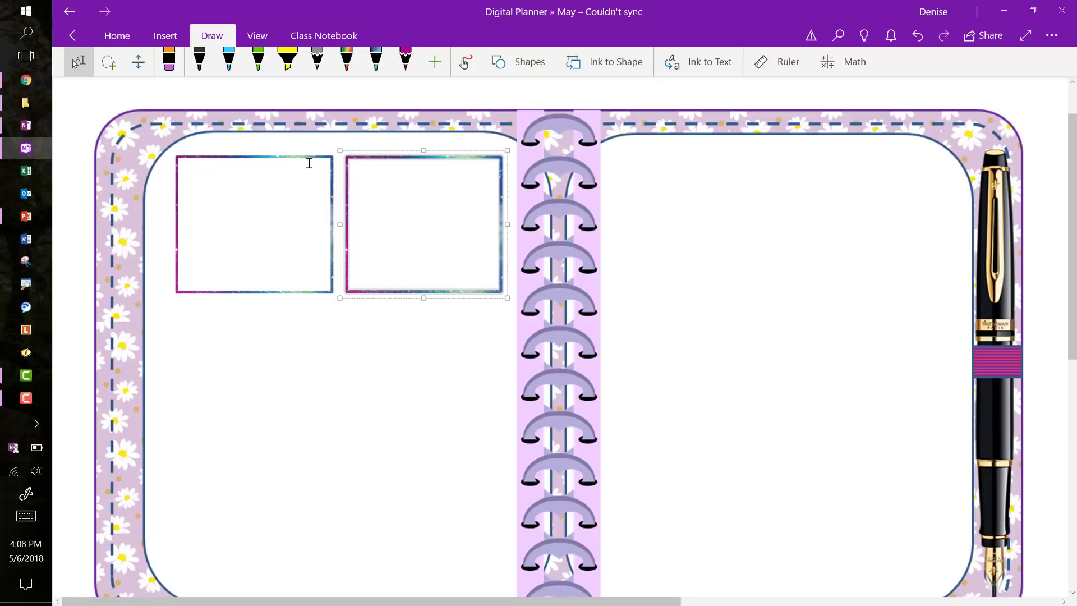
left_click(279, 356)
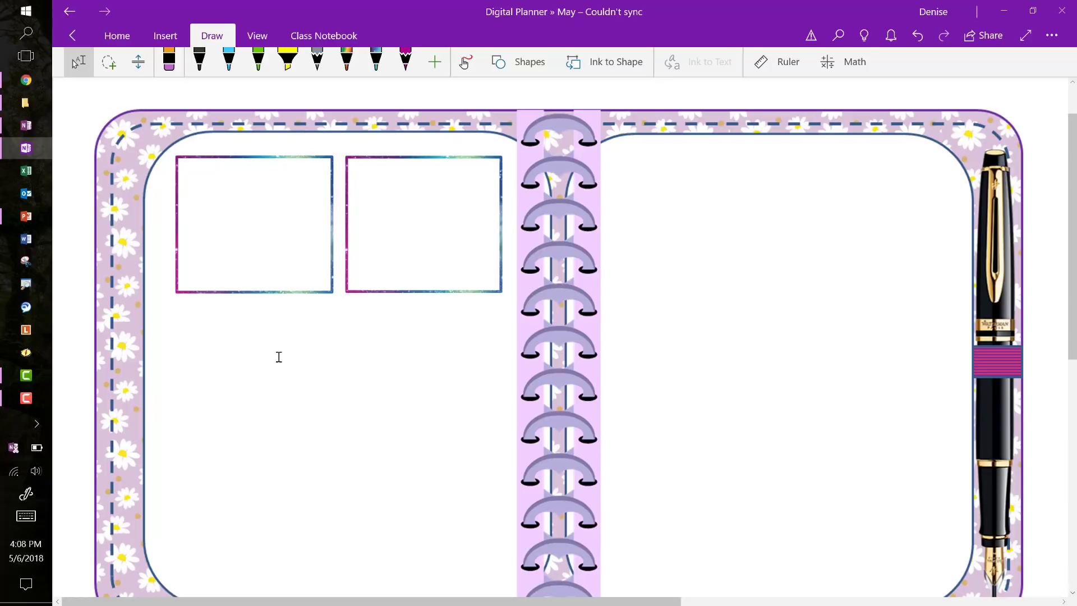
key("ctrl+v")
left_click_drag(394, 426, 293, 378)
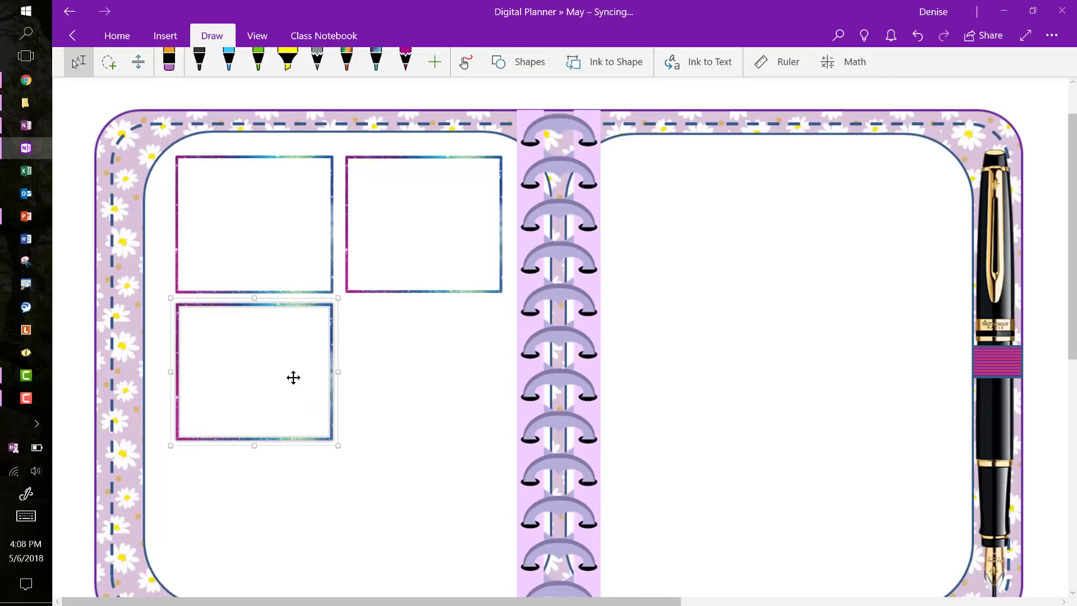
left_click(449, 387)
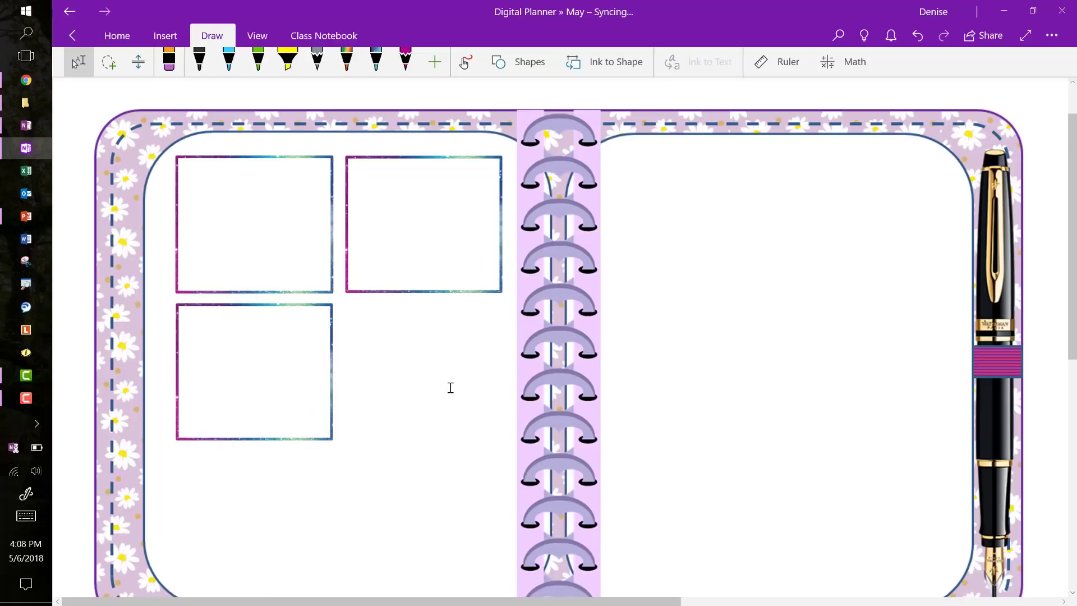
key("ctrl+v")
left_click_drag(461, 423, 365, 338)
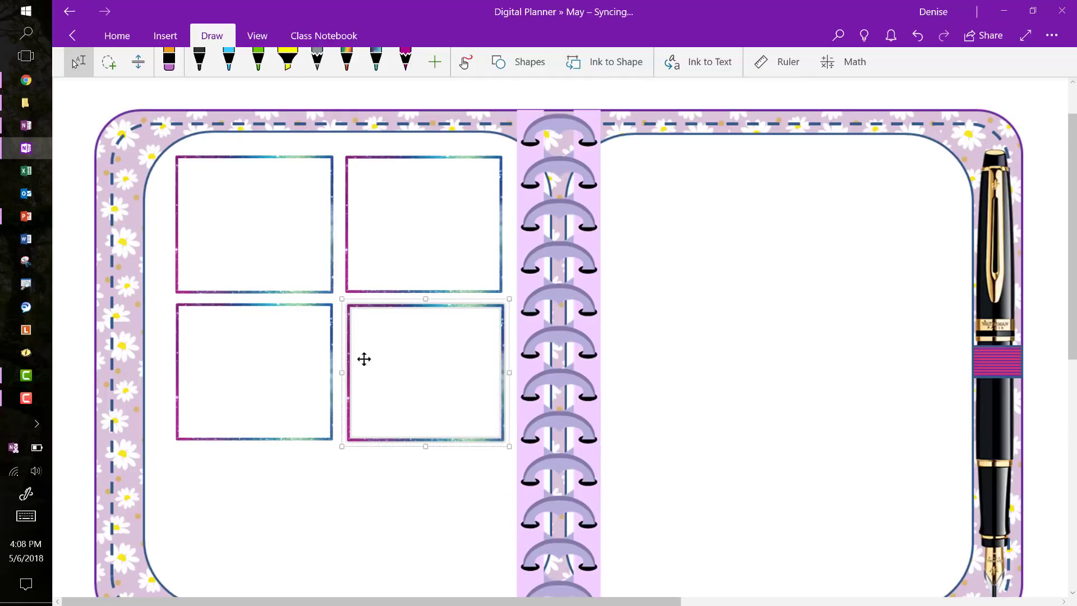
Step: Paste two more boxes side by side across the middle of the right planner page, level with the second row
left_click(707, 310)
key("ctrl+v")
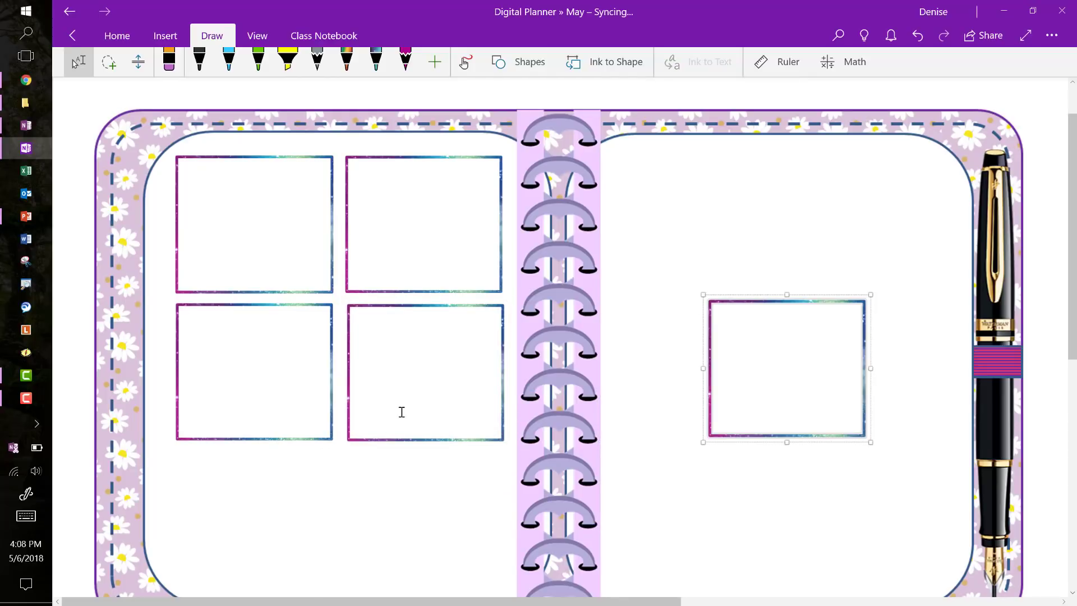
left_click_drag(770, 311, 670, 366)
key("ctrl+v")
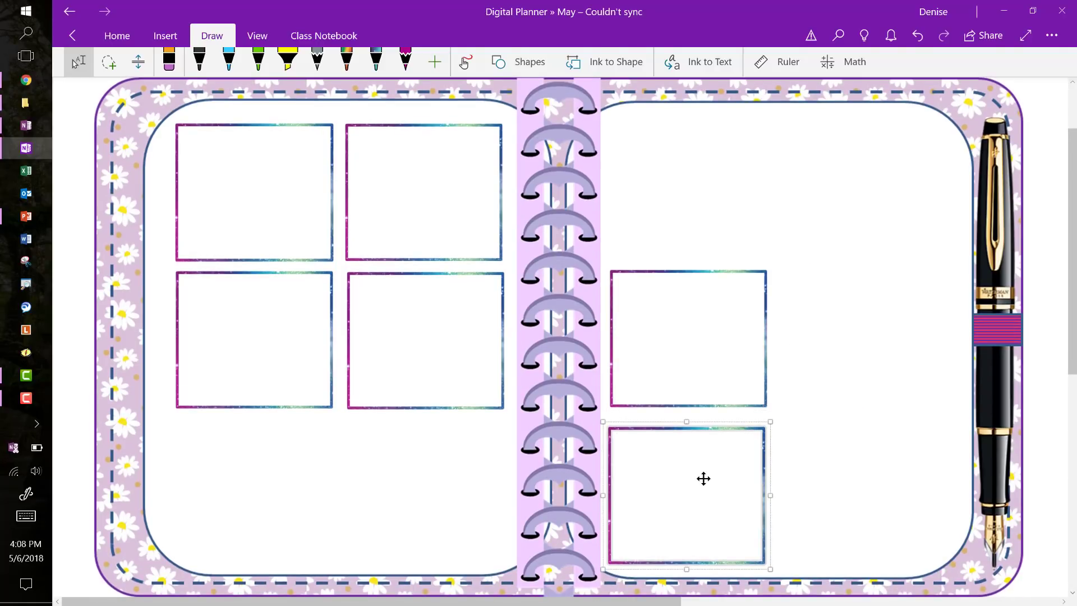
left_click_drag(704, 478, 882, 323)
Step: Paste two more boxes and align them as a third row at the bottom of the left planner page
left_click(313, 473)
key("ctrl+v")
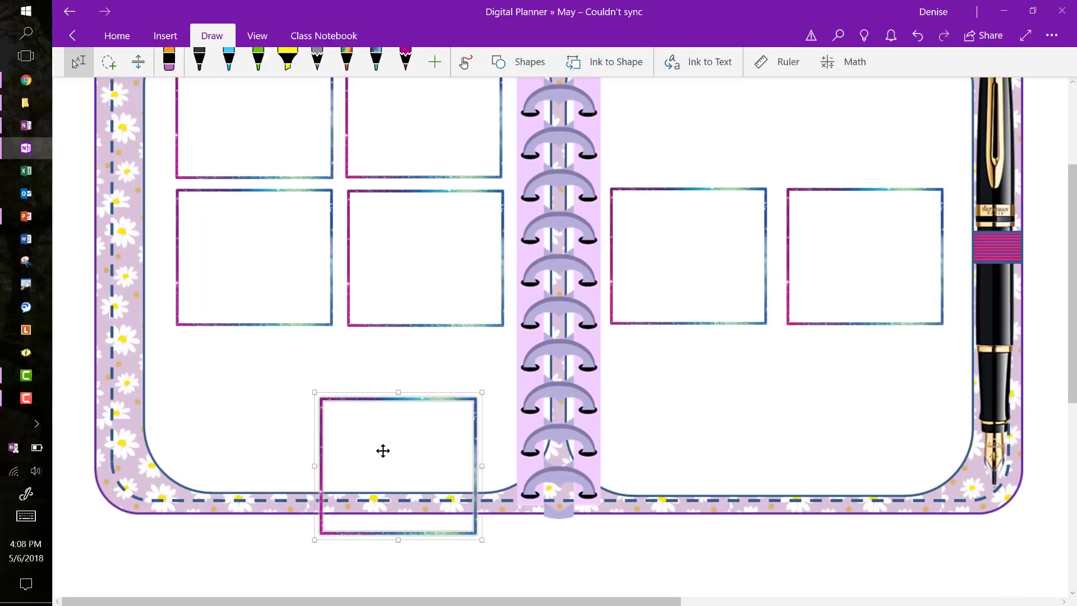
left_click_drag(382, 449, 239, 392)
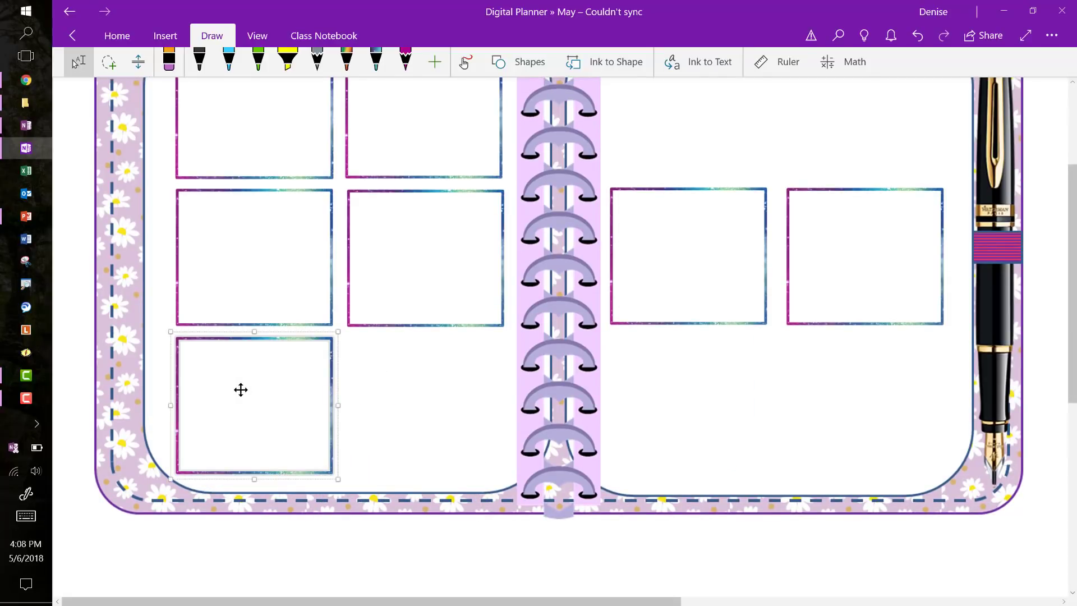
key("ctrl+v")
left_click_drag(272, 469, 445, 323)
Step: Insert the picture 100_2693.JPG from the OneDrive Pictures folder at the top of the right planner page
scroll(692, 365, "up", 5)
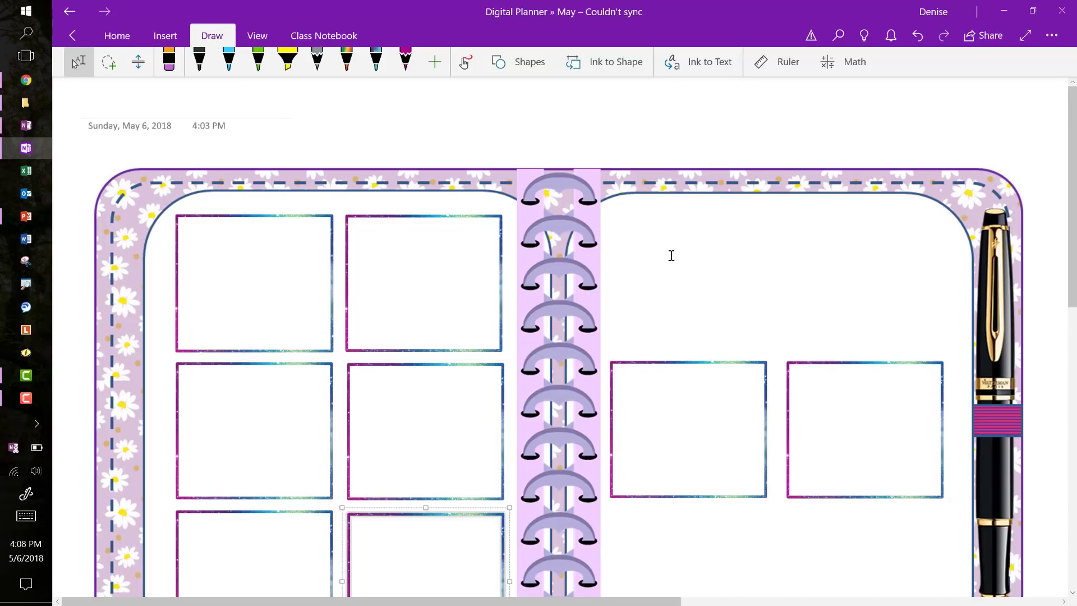
left_click(617, 208)
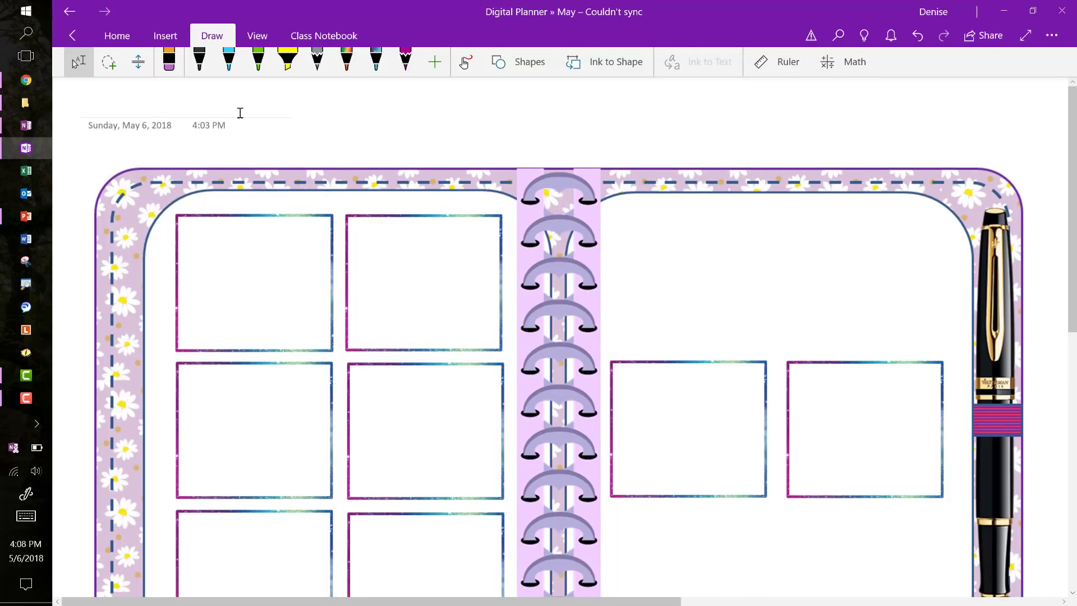
left_click(164, 36)
left_click(230, 61)
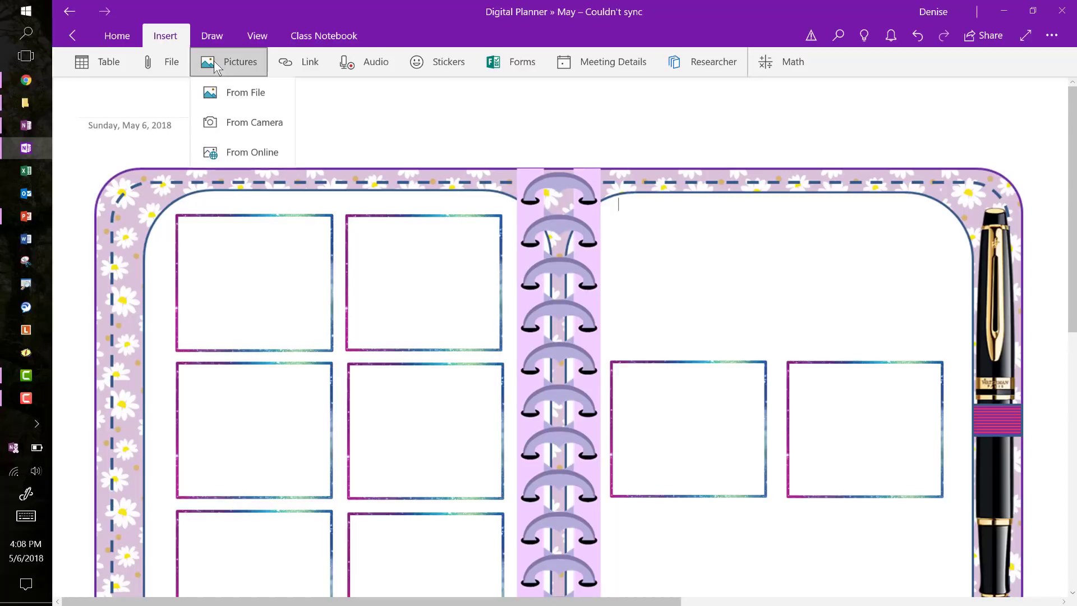
left_click(250, 91)
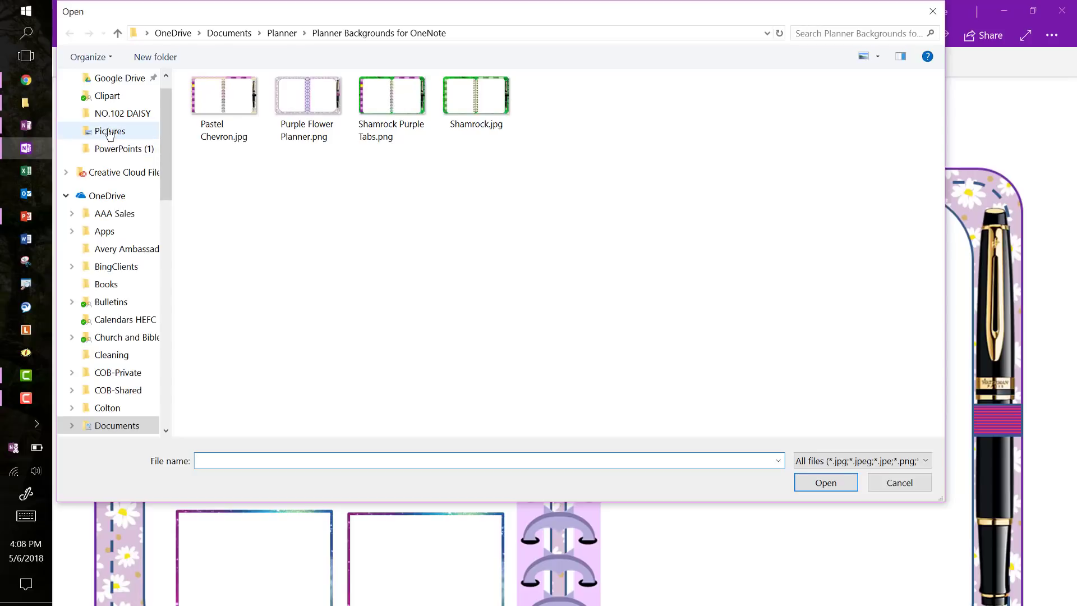
scroll(126, 359, "down", 3)
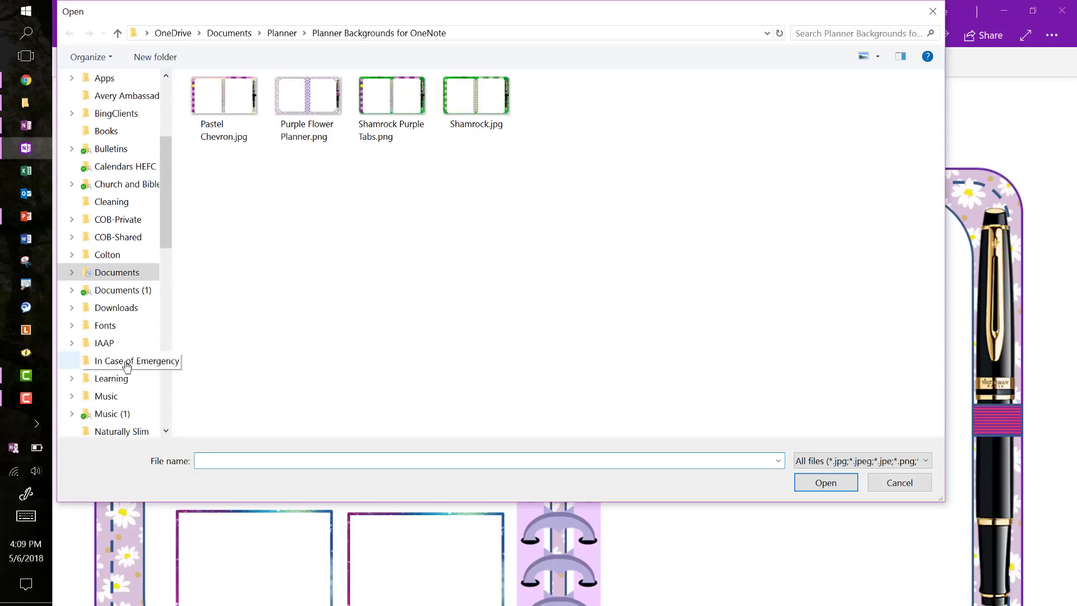
scroll(127, 366, "down", 2)
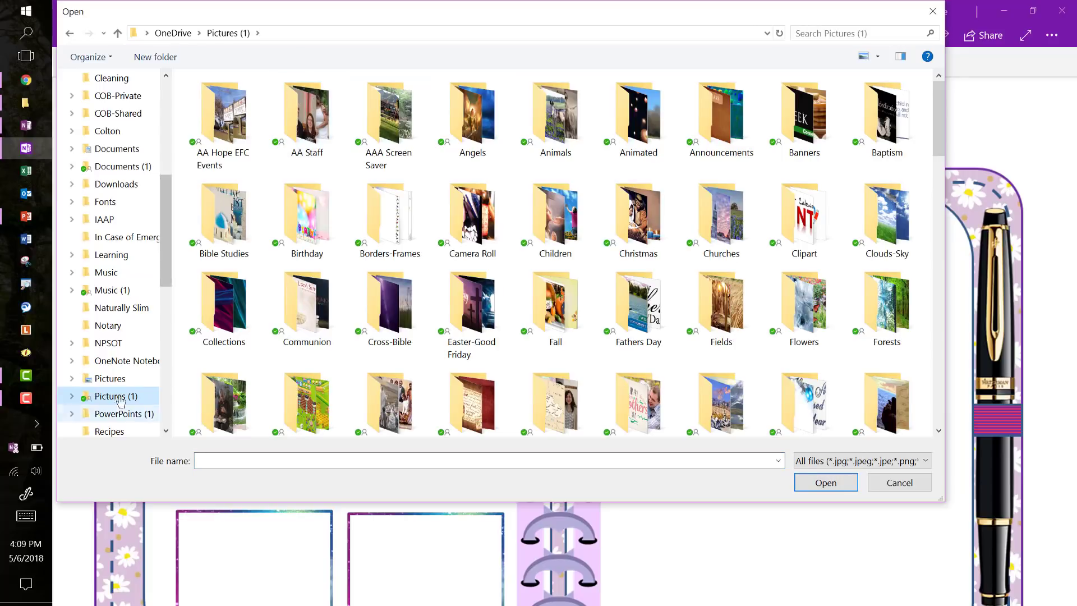
left_click(111, 379)
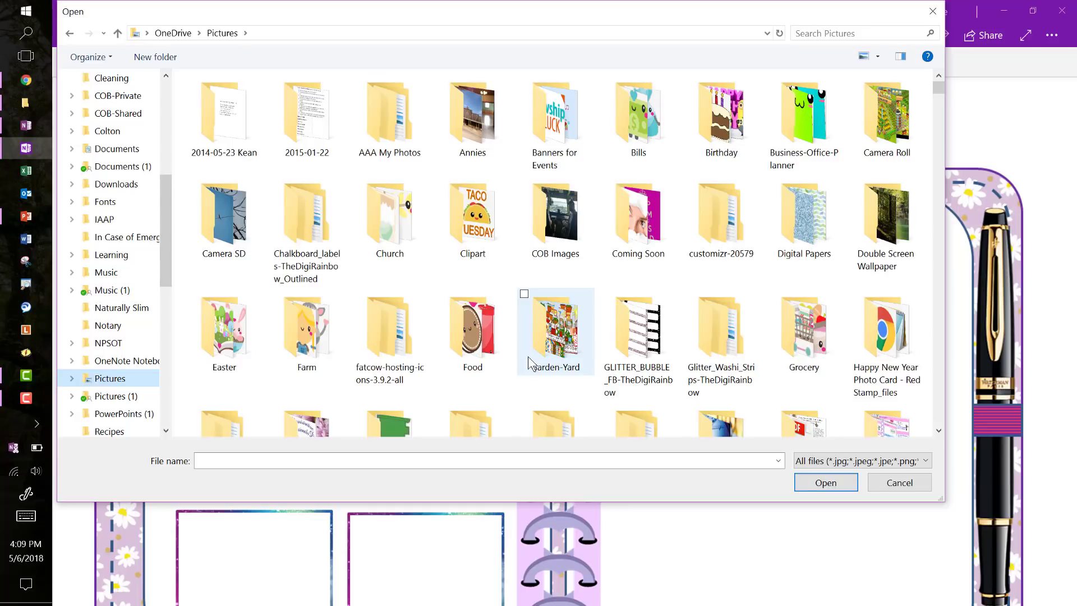
scroll(527, 365, "down", 5)
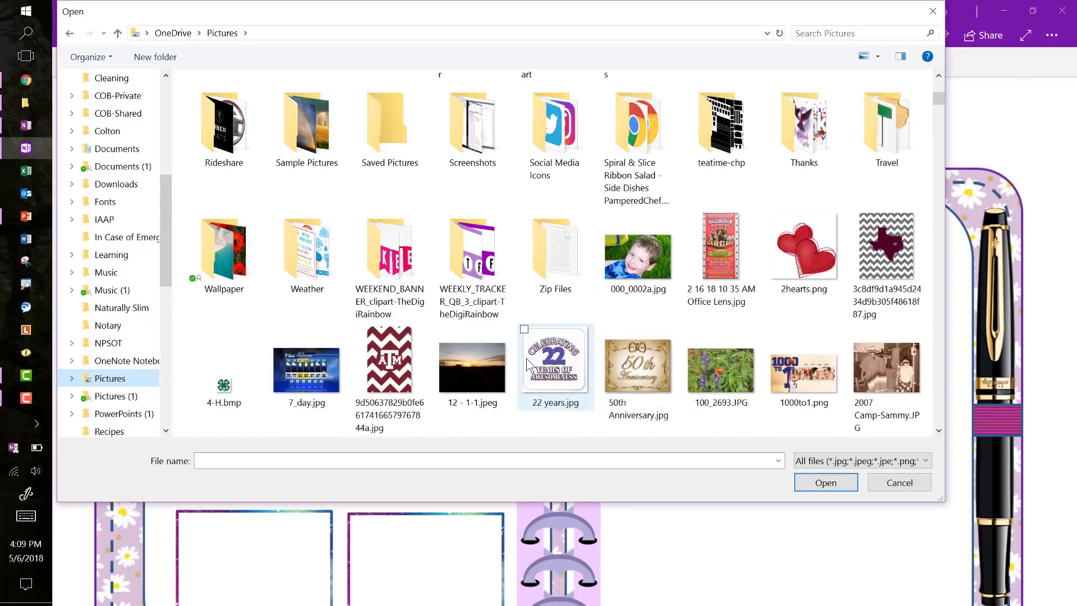
left_click(459, 379)
left_click(699, 358)
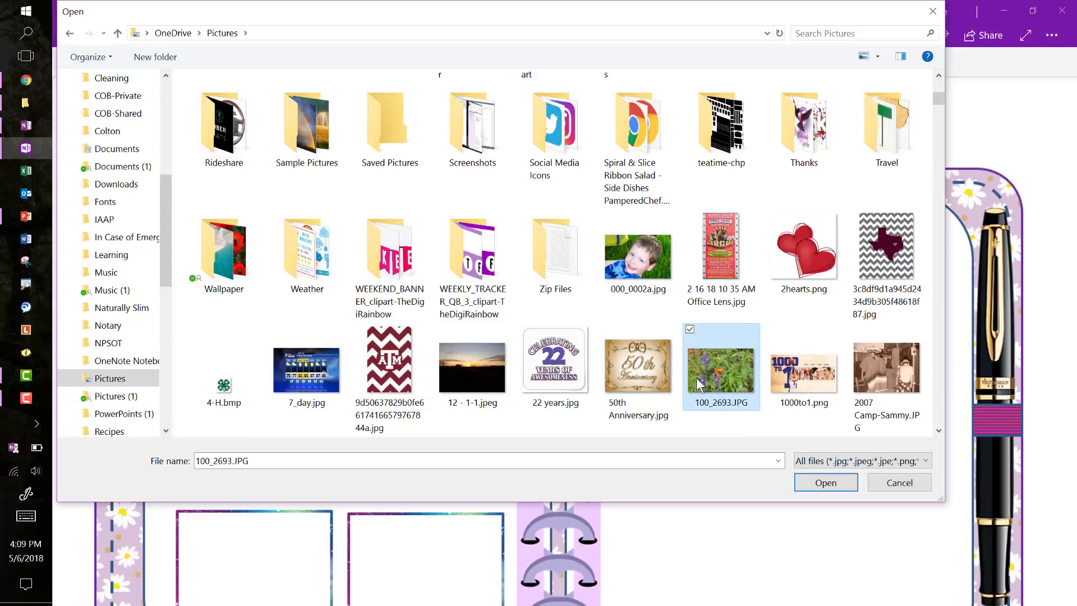
left_click(826, 484)
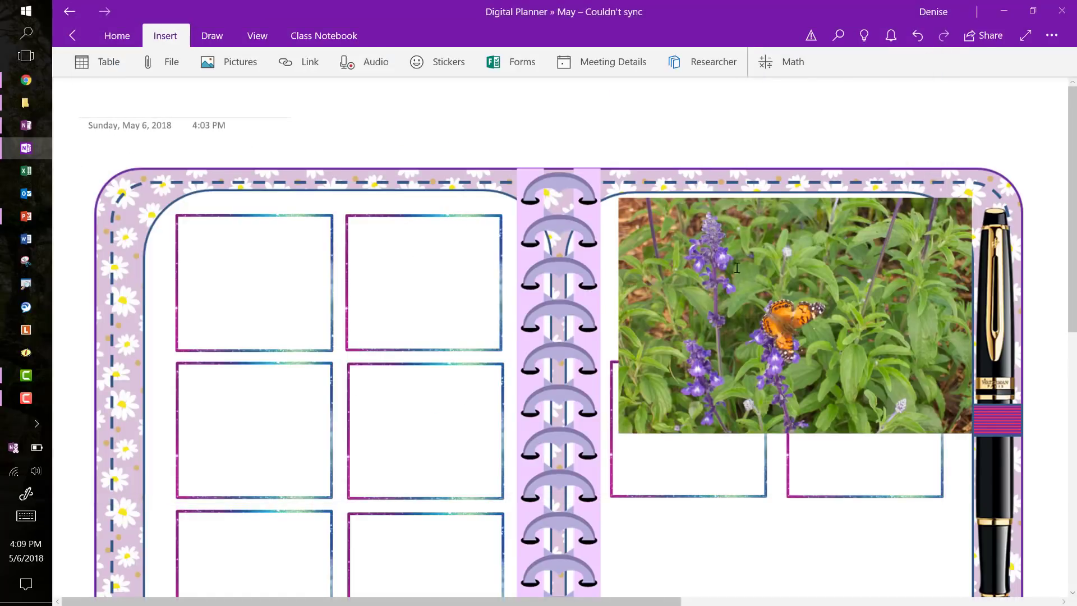
Step: Align the butterfly picture with the left edge of the right page's boxes, then shrink and flatten it to fit above them
left_click(709, 264)
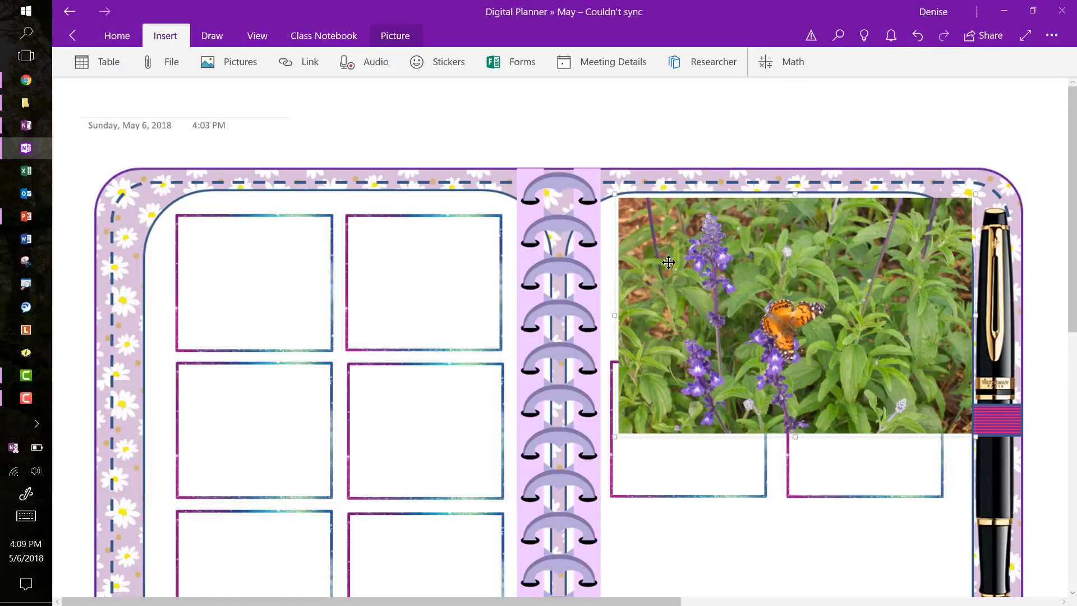
left_click_drag(658, 266, 659, 264)
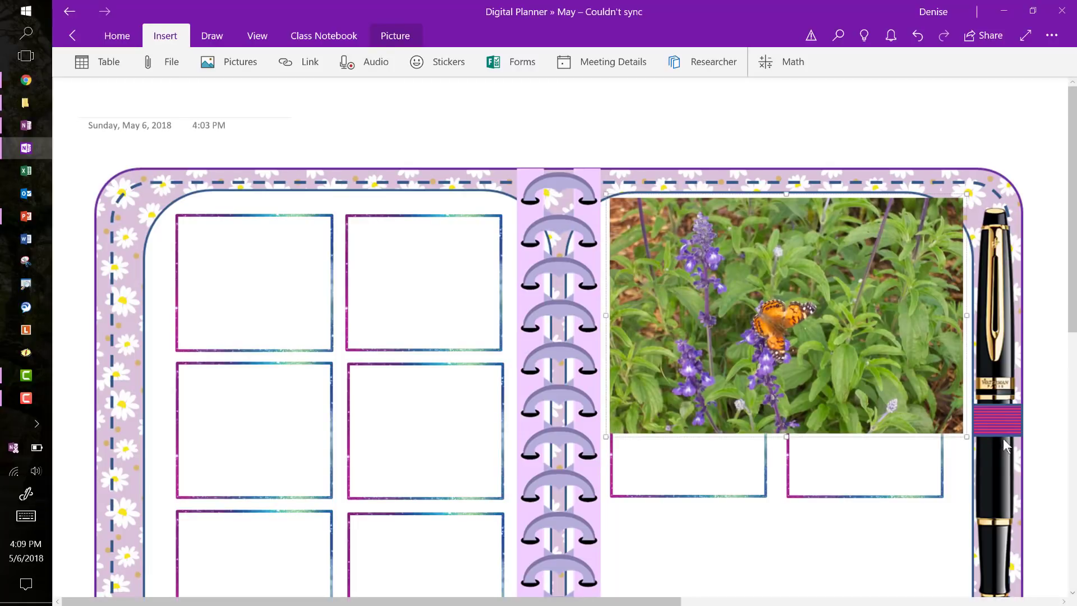
left_click_drag(965, 434, 936, 368)
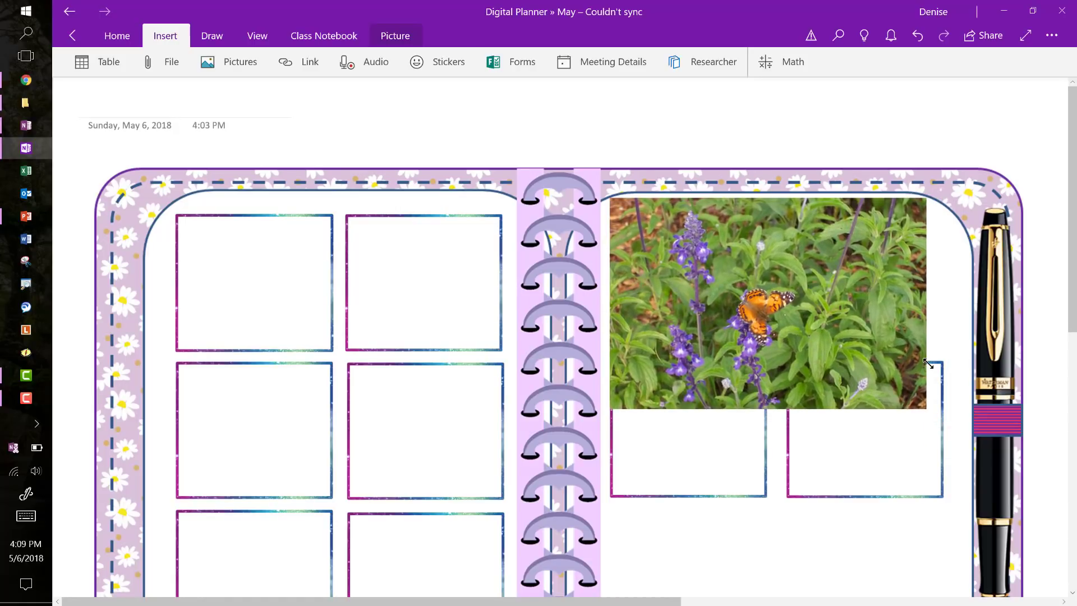
right_click(835, 254)
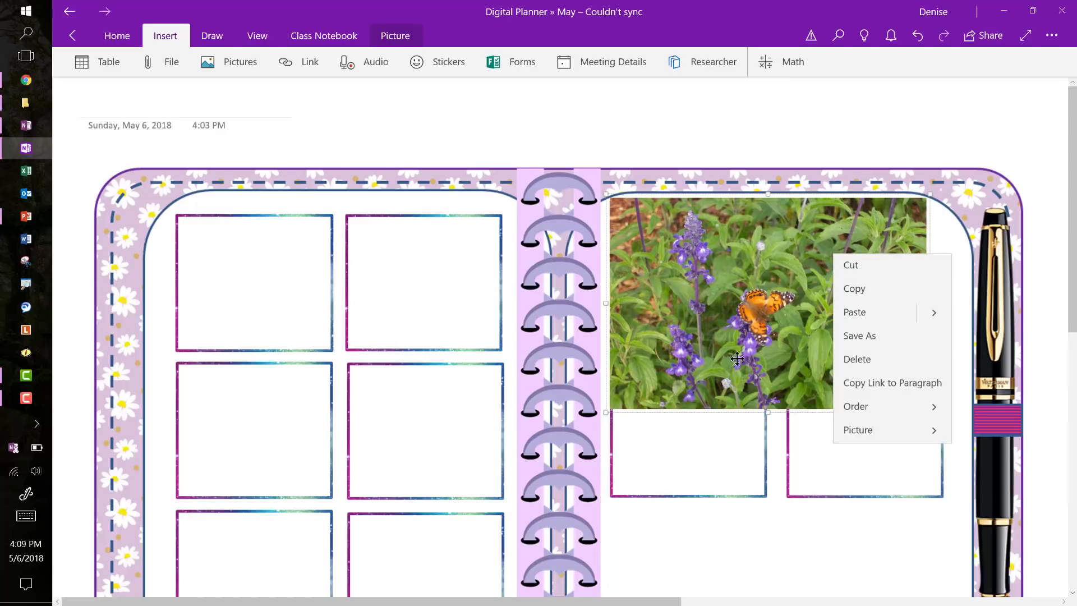
left_click(778, 256)
left_click(785, 392)
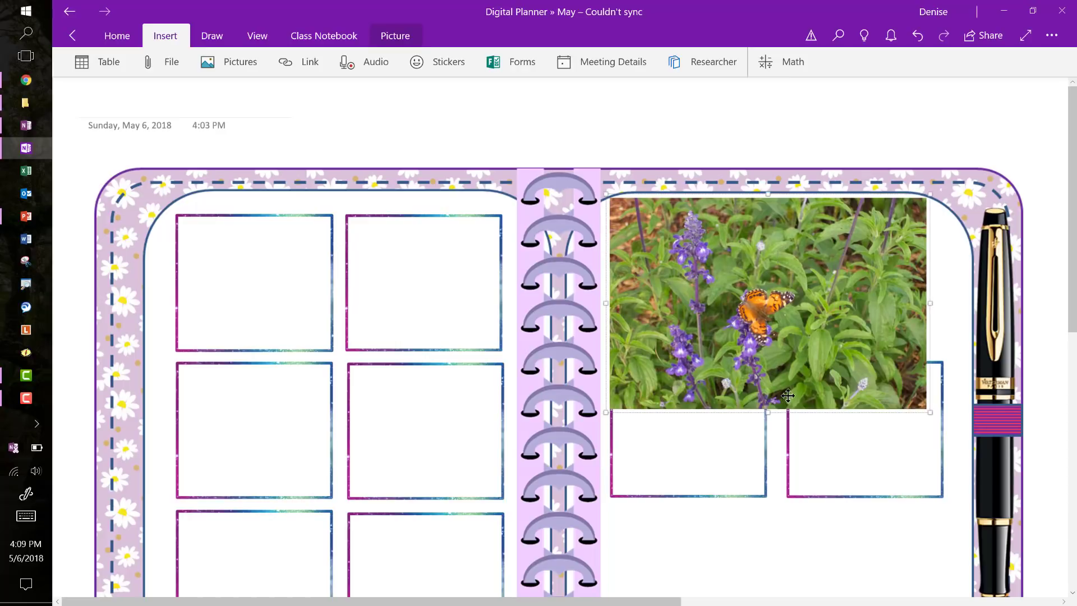
left_click_drag(772, 397, 776, 350)
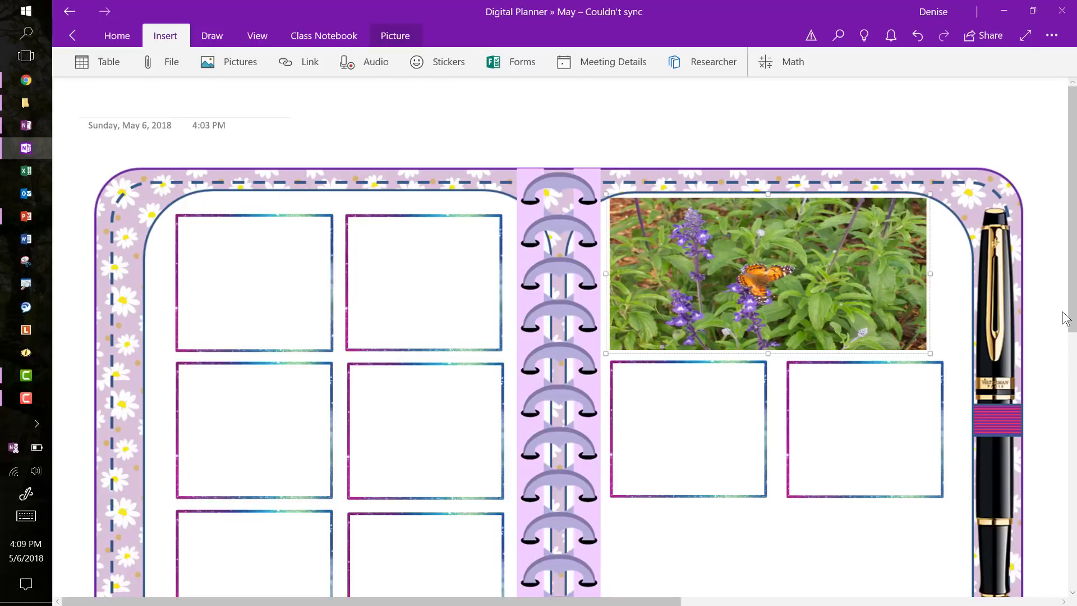
left_click(644, 557)
scroll(323, 293, "down", 3)
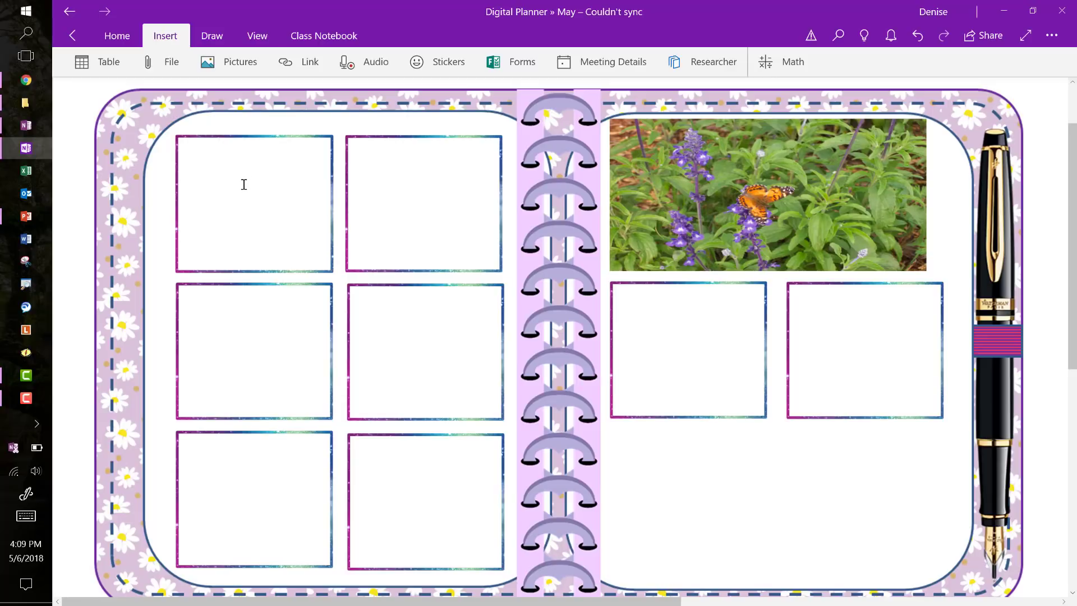
left_click(185, 148)
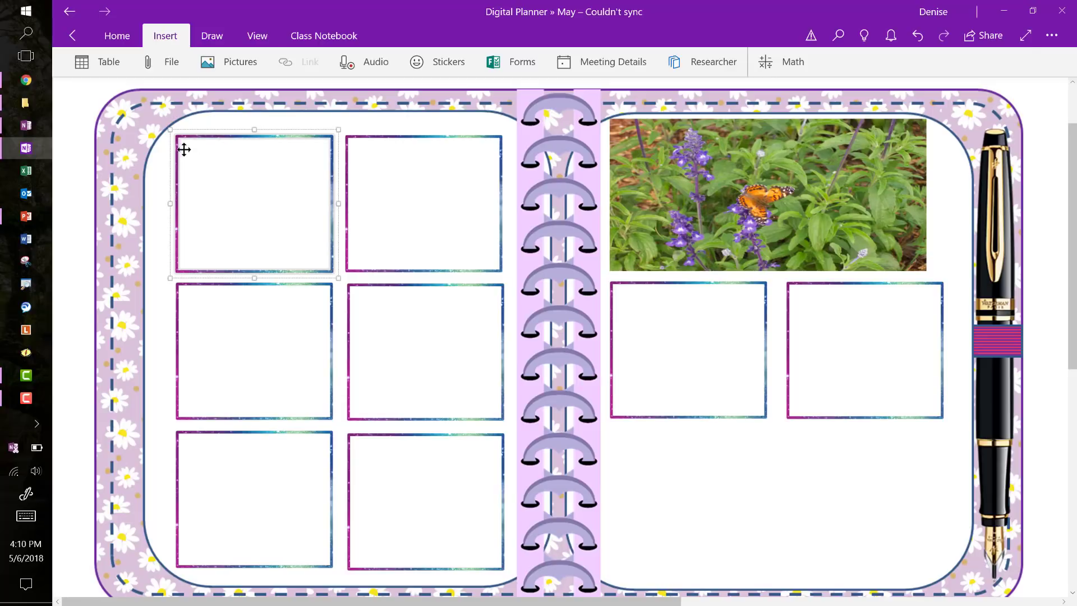
left_click(212, 168)
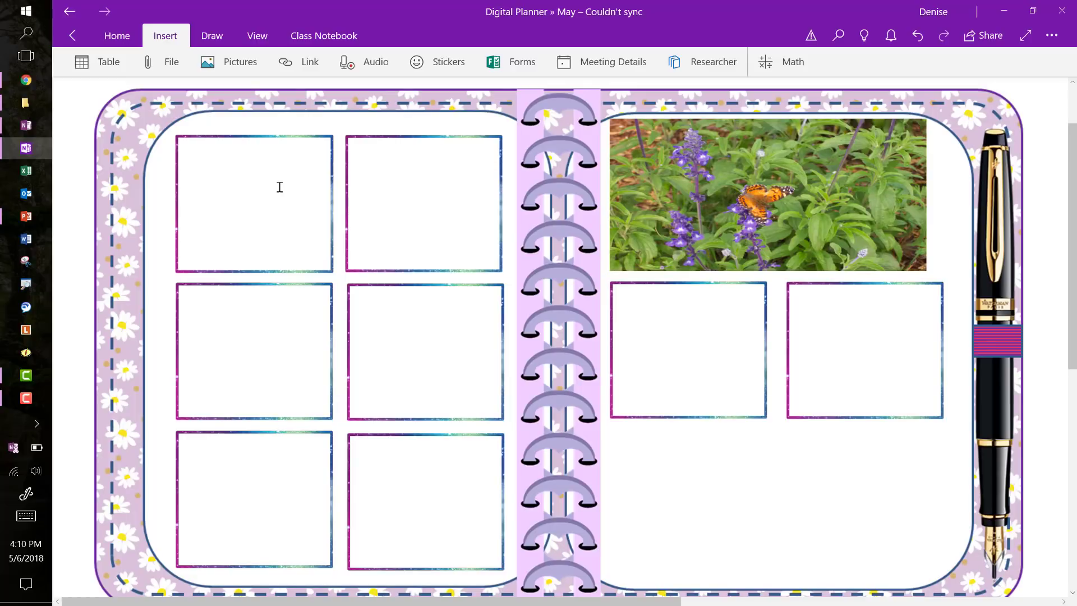
Step: Add the heading "Monday, May 7" to the first box, fit its text container to the box's top and width, and start a line below
type("Monday,")
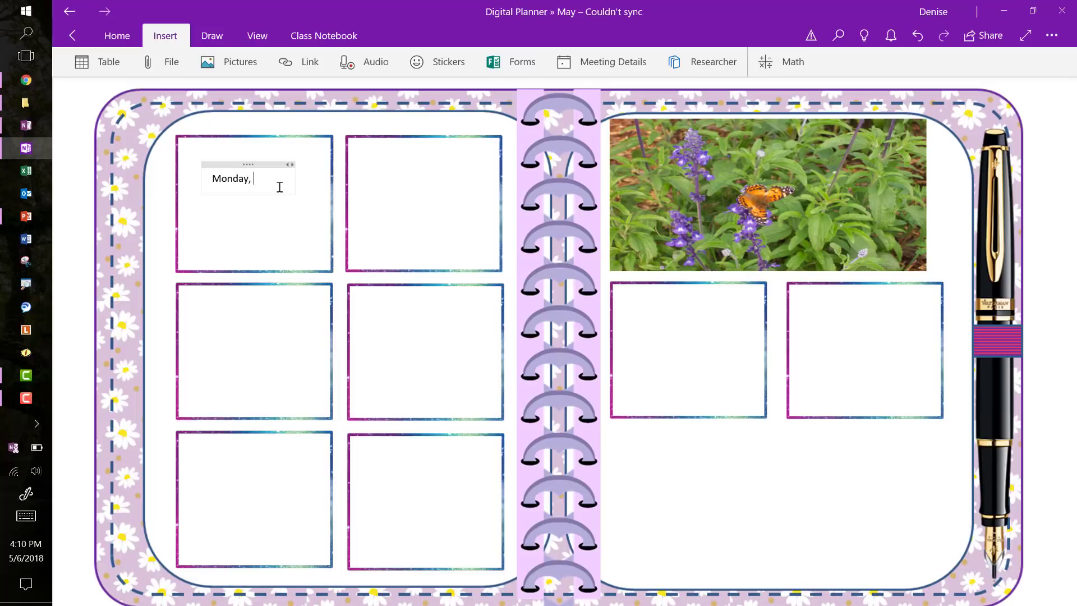
type(" May 7")
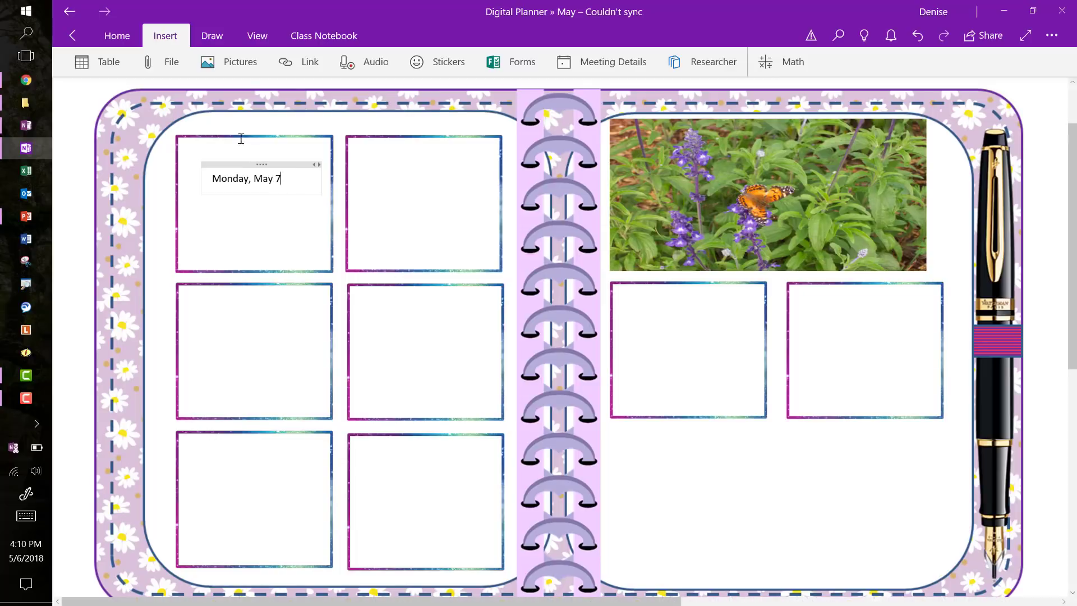
left_click_drag(247, 163, 224, 139)
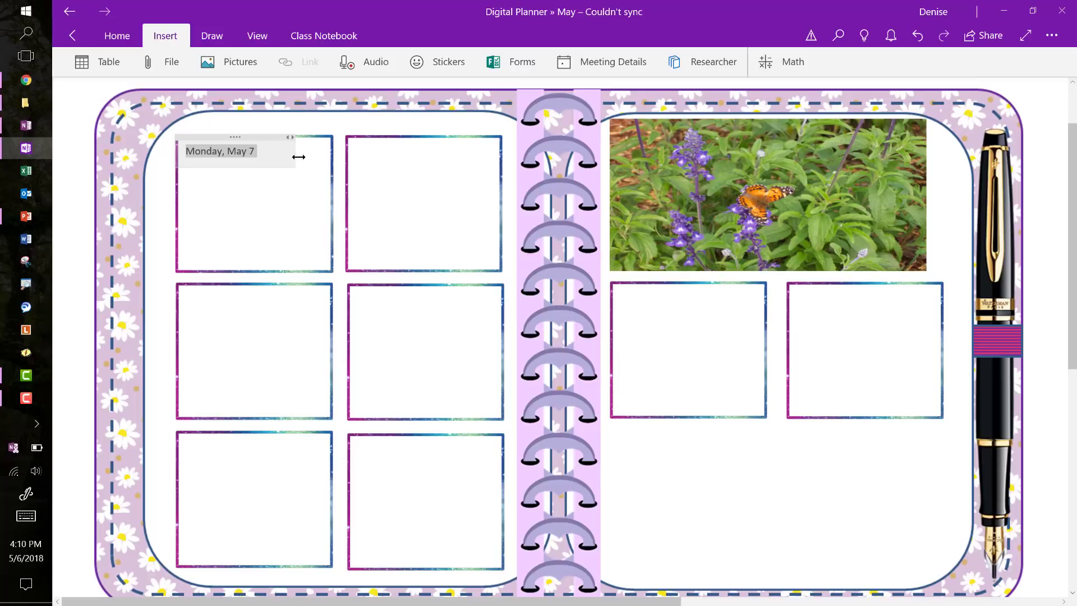
left_click_drag(299, 157, 334, 161)
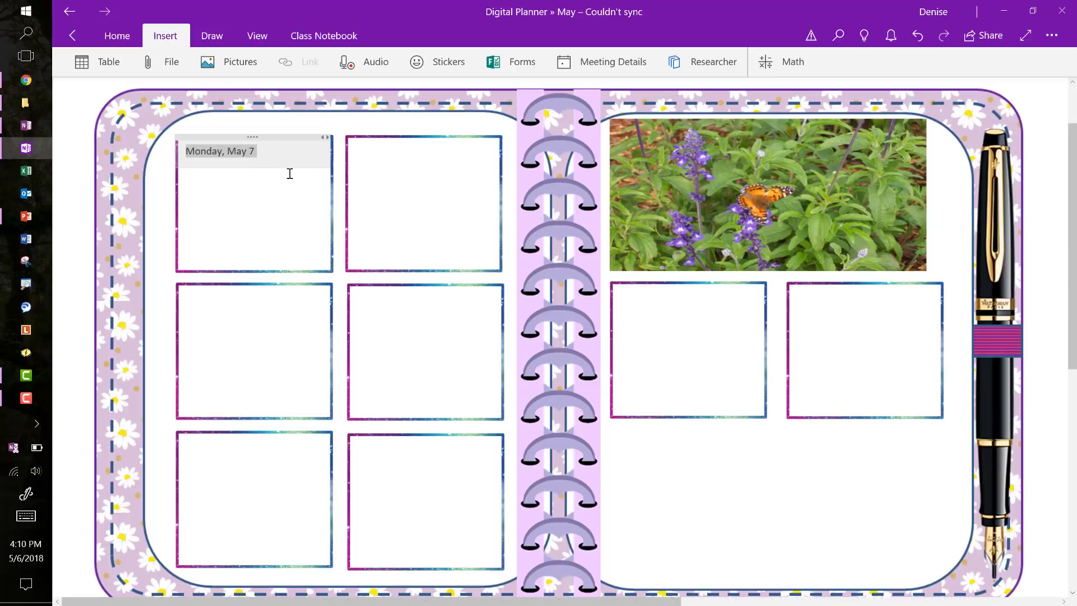
left_click(256, 151)
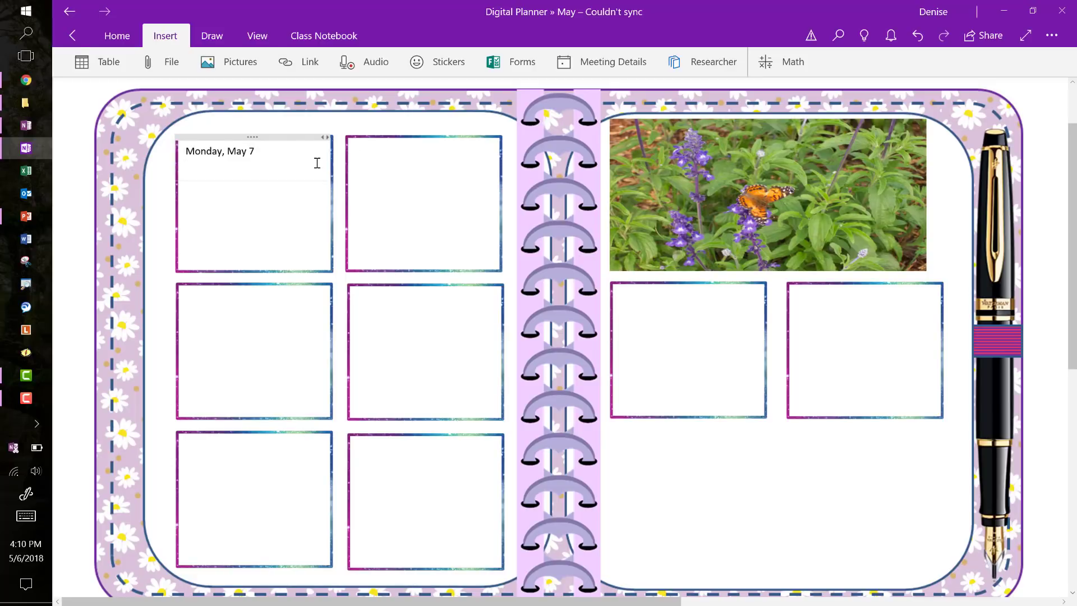
key("Return")
Step: Format the "Monday, May 7" heading in the Magnolia Sky font with the standard purple color
left_click_drag(250, 147, 187, 147)
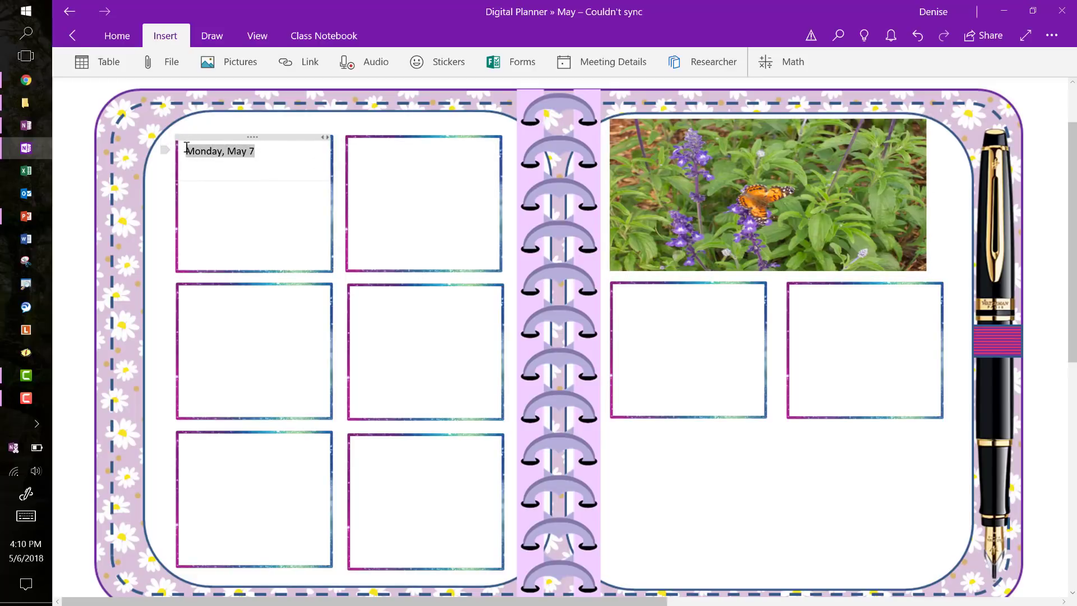
left_click(113, 37)
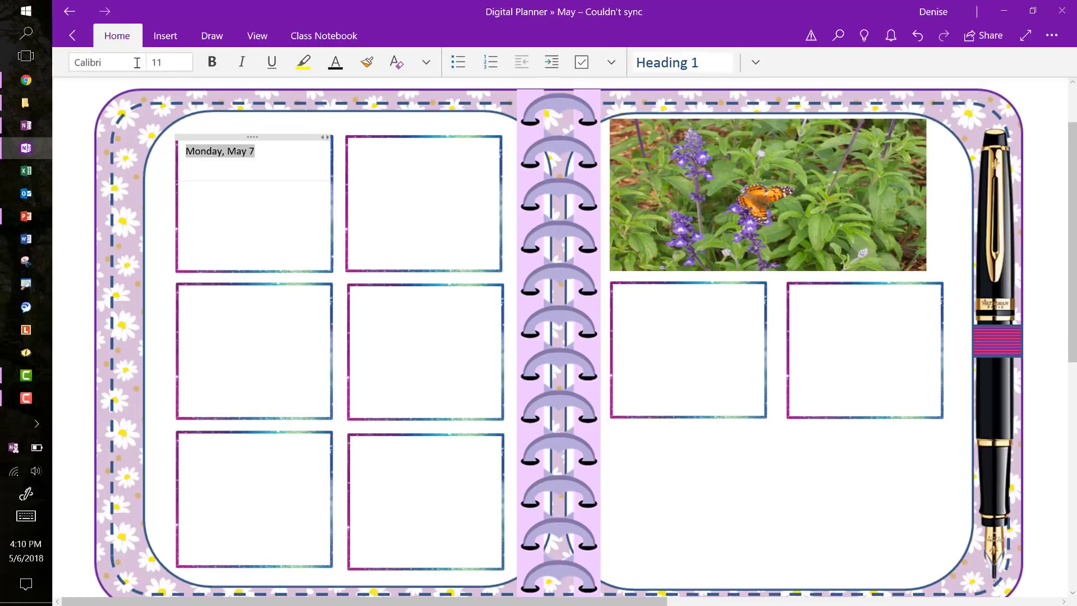
left_click(137, 62)
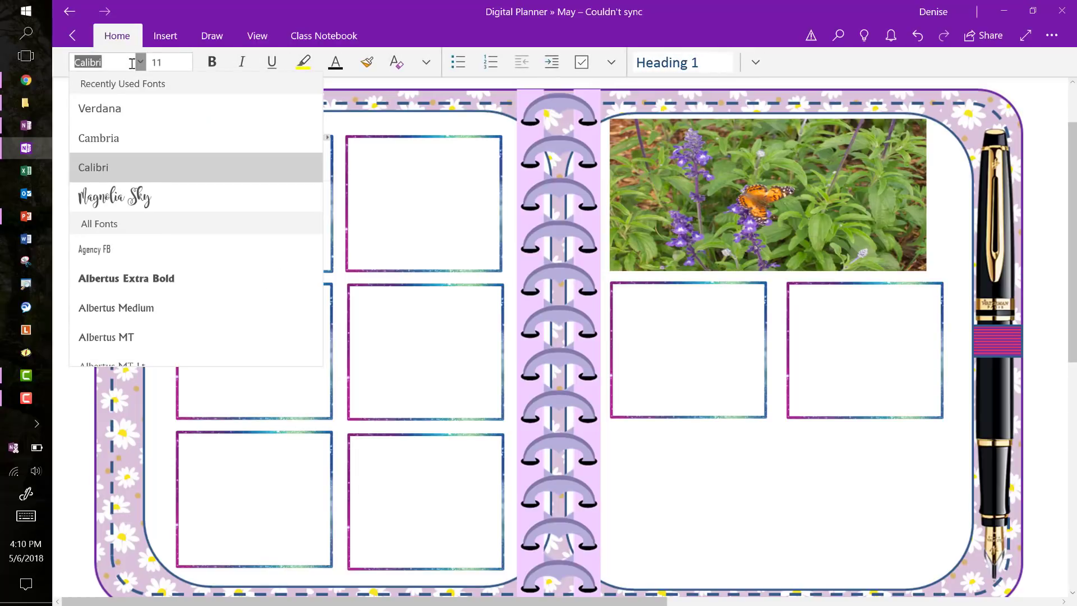
left_click(105, 197)
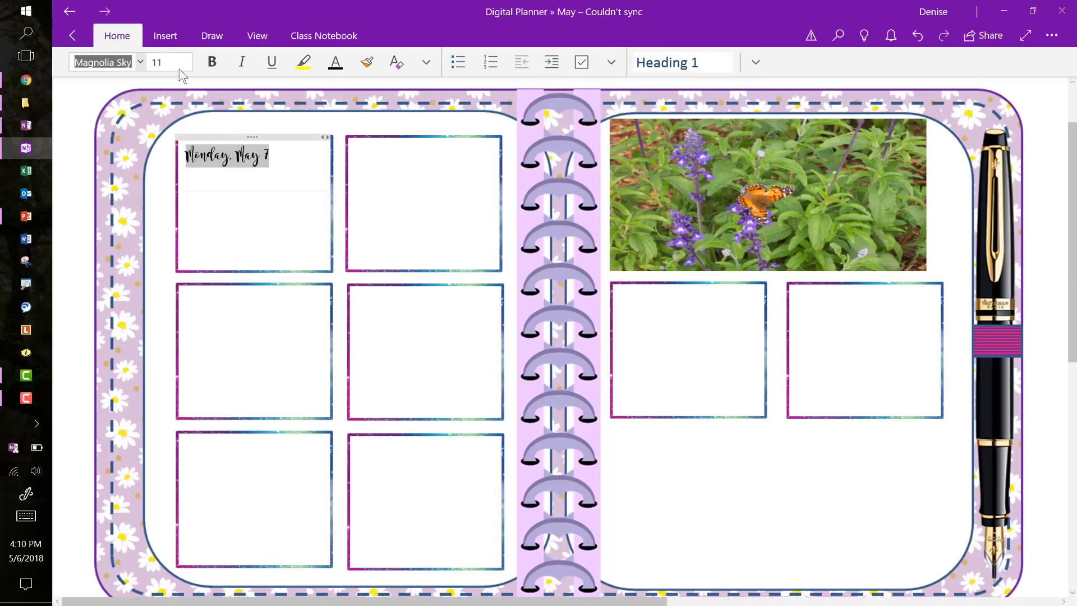
left_click(344, 64)
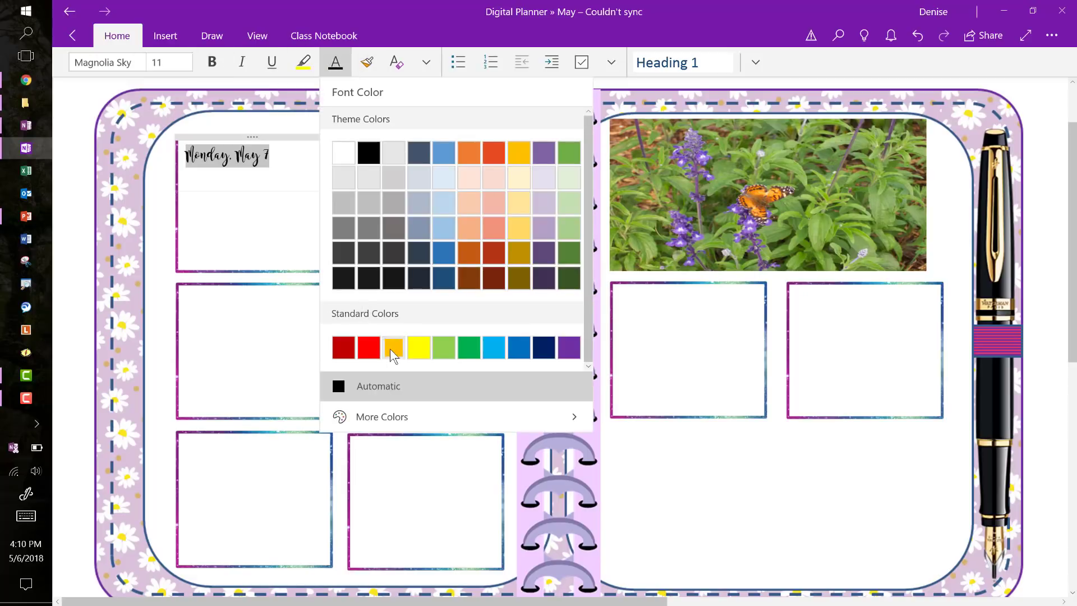
left_click(568, 349)
Step: Add a sneaker emoji followed by "5:15 pm-Gym" on the line below the Monday heading
left_click(273, 217)
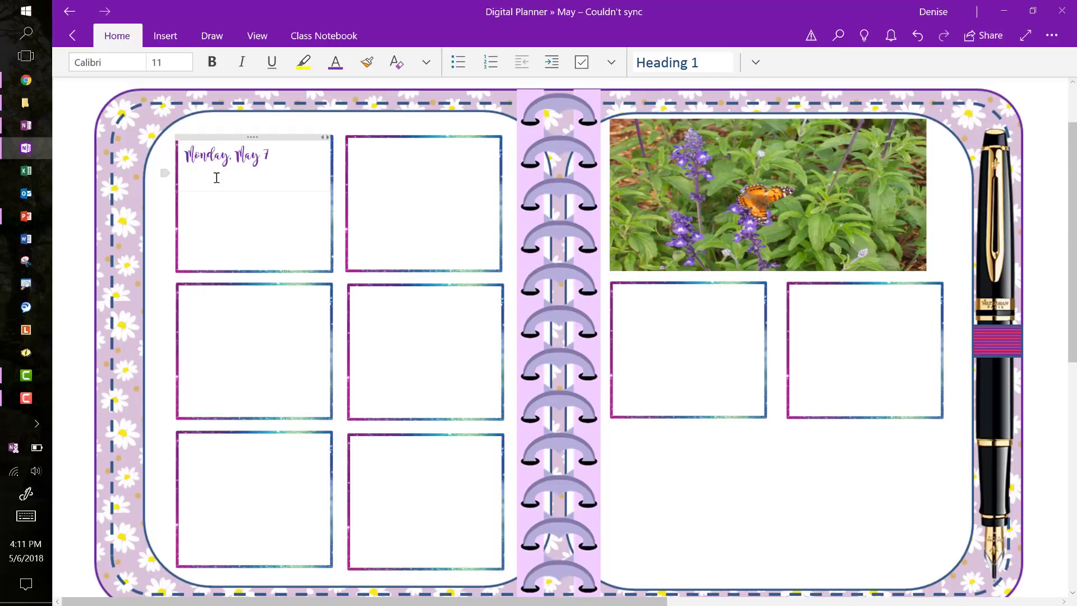
left_click(22, 517)
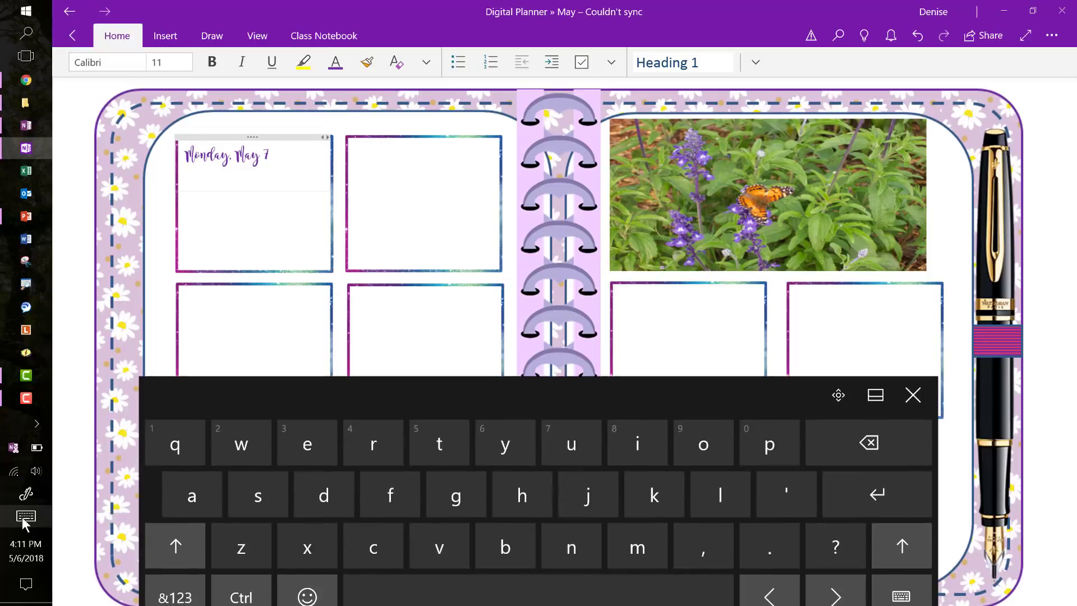
left_click(22, 516)
left_click(22, 517)
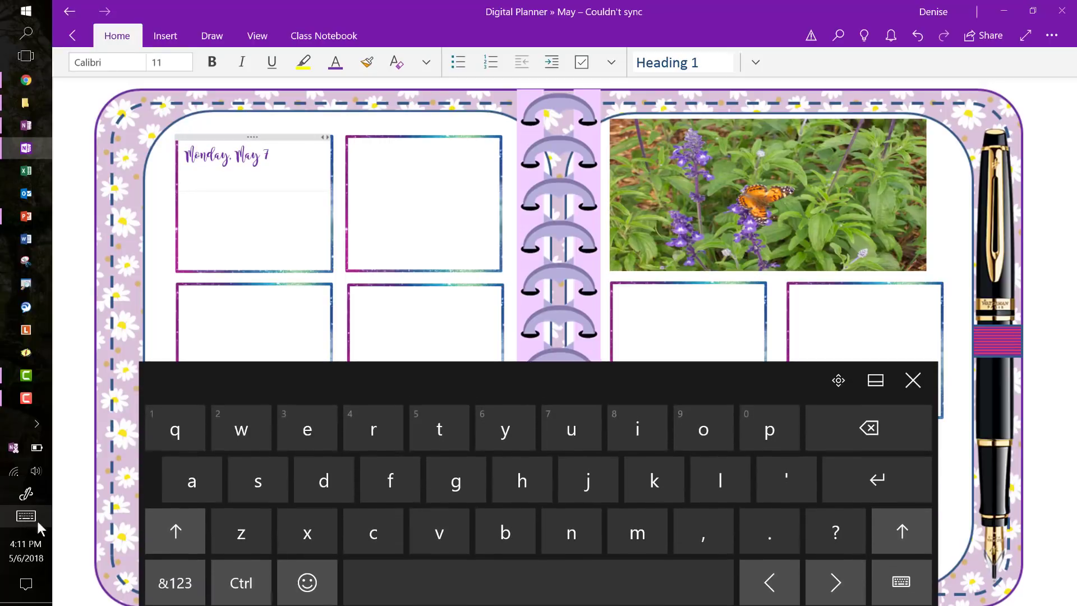
left_click(307, 578)
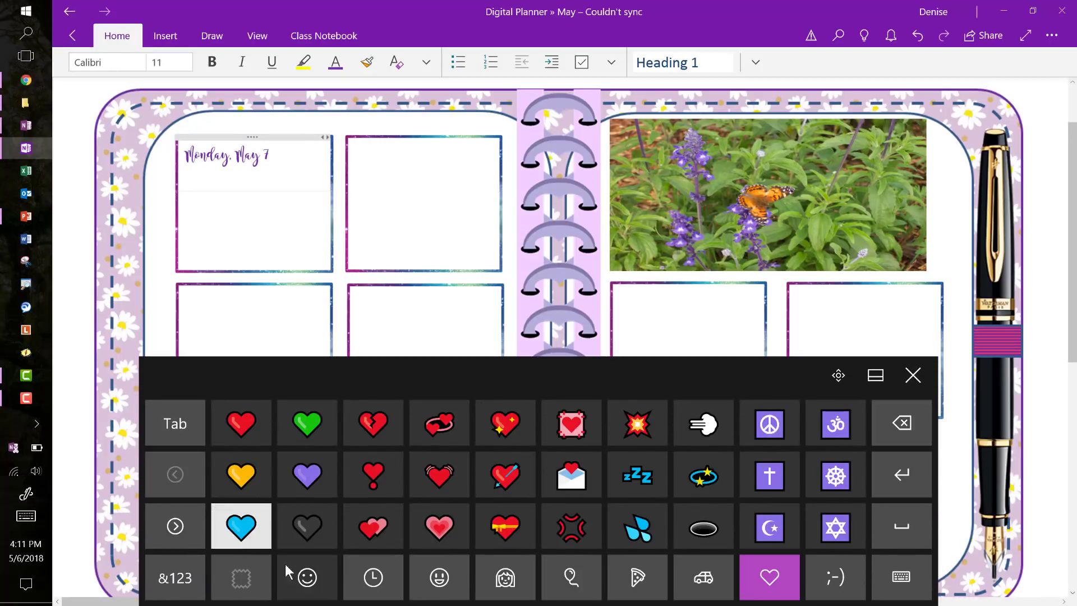
left_click(356, 582)
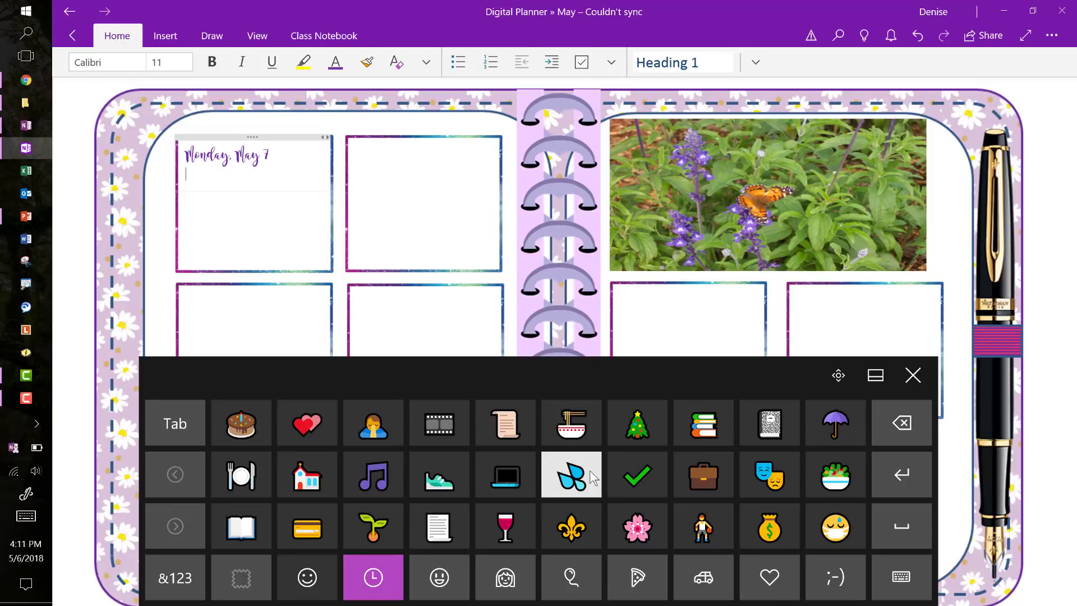
left_click(466, 487)
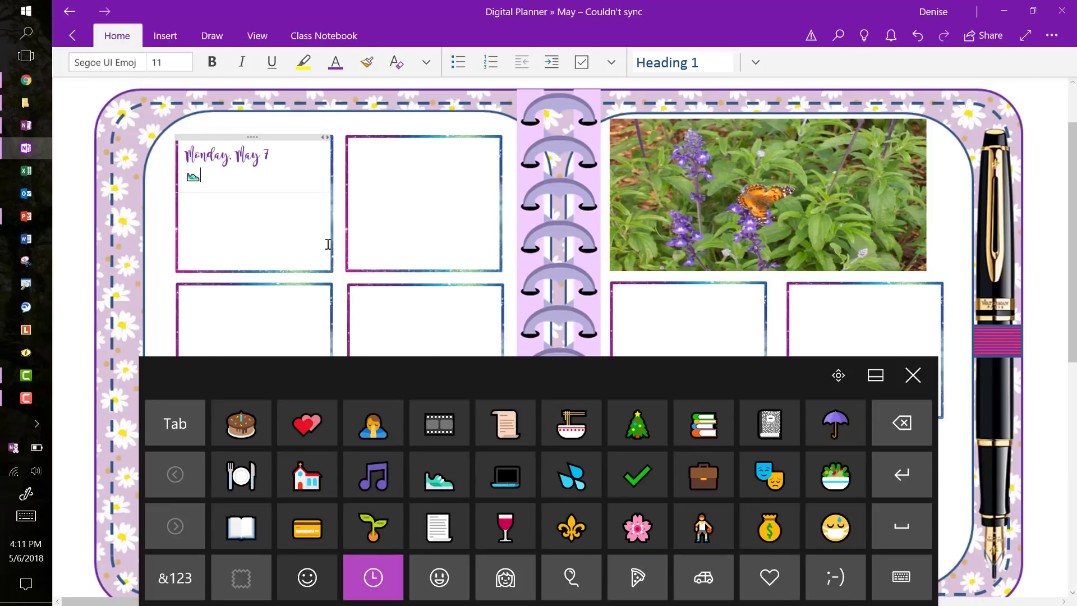
type("5")
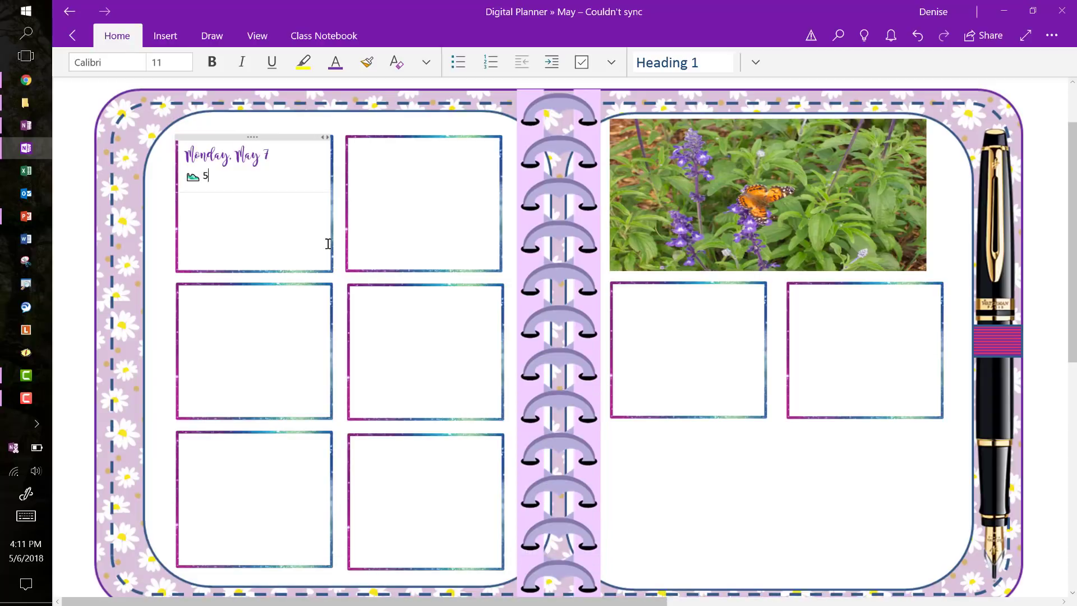
type(":15 pm")
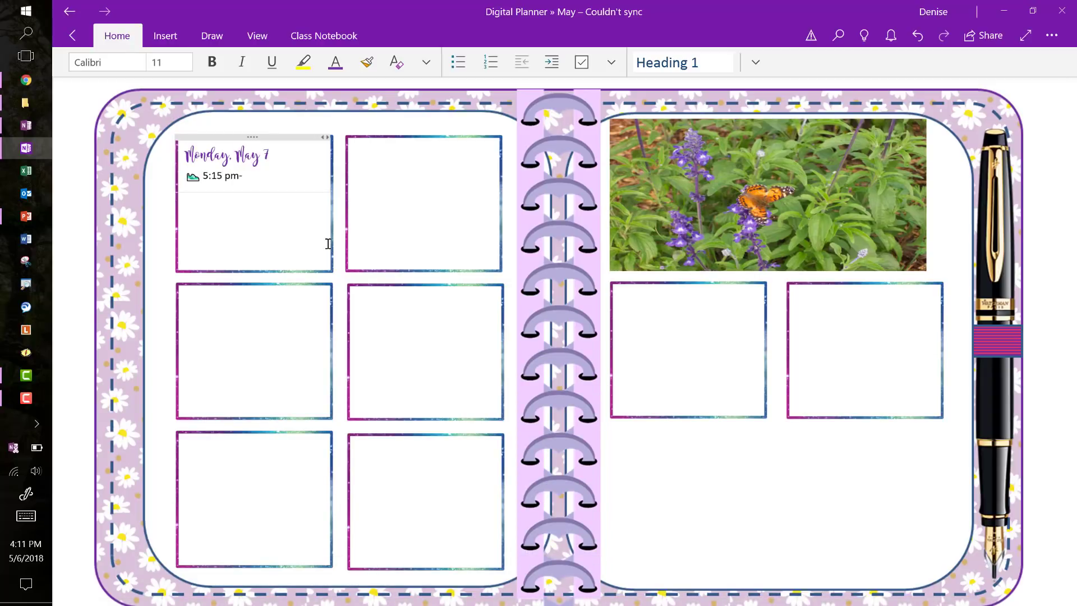
type("-Gym")
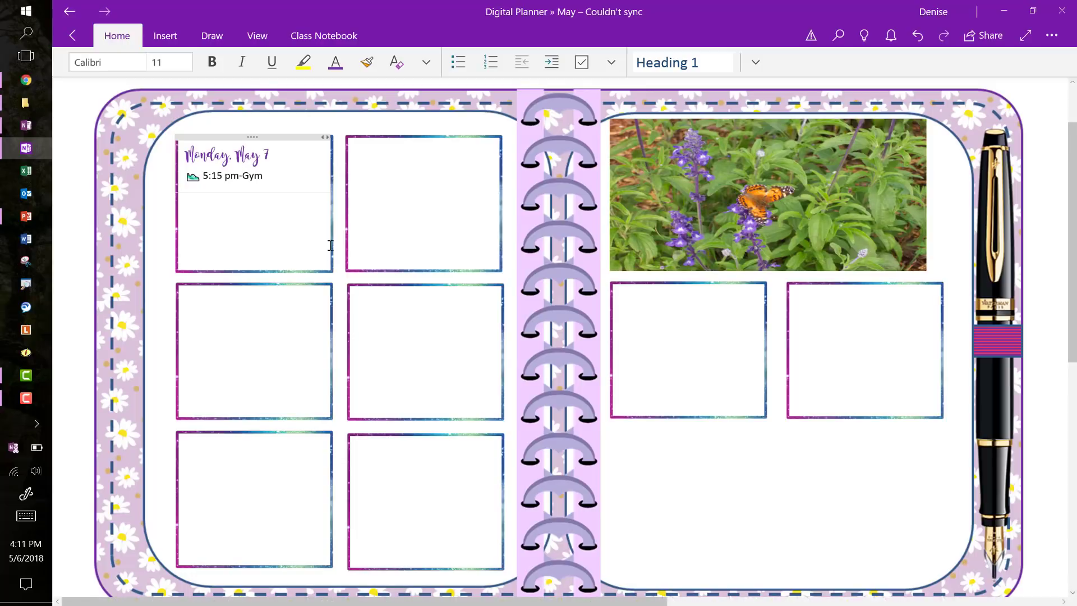
Step: Copy the Monday text container into the second box of the top row, aligning it with the box's top and widening it to fit
left_click(252, 137)
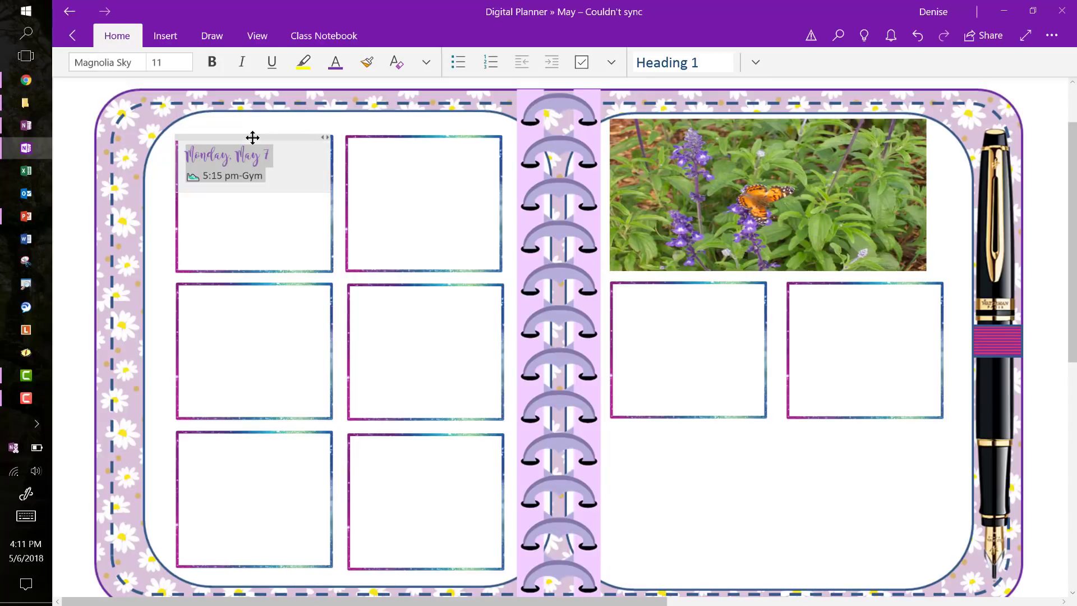
key("ctrl+c")
left_click(411, 163)
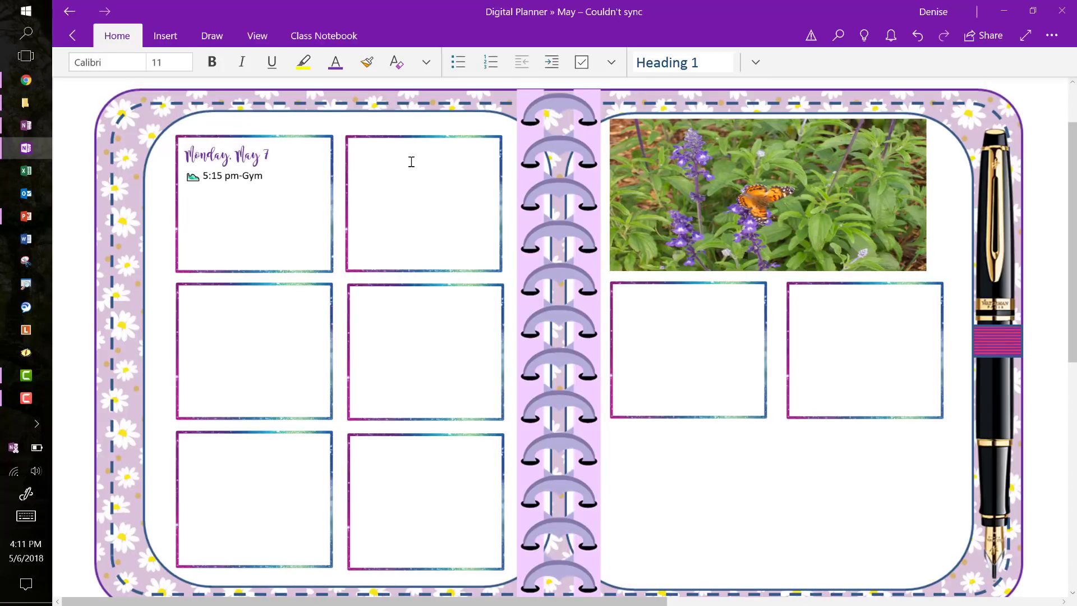
key("ctrl+v")
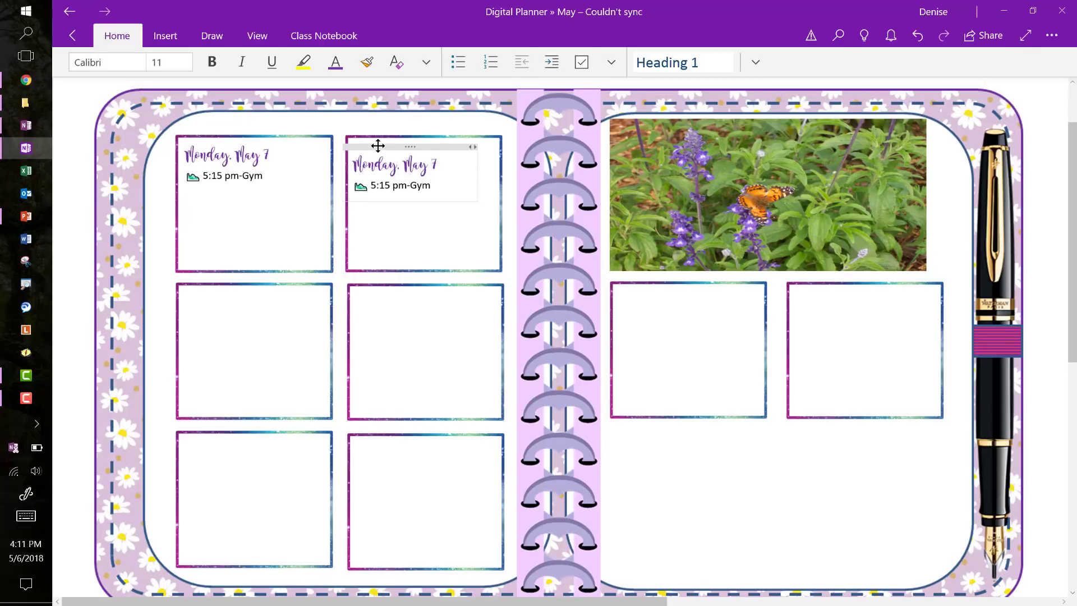
left_click_drag(378, 145, 377, 133)
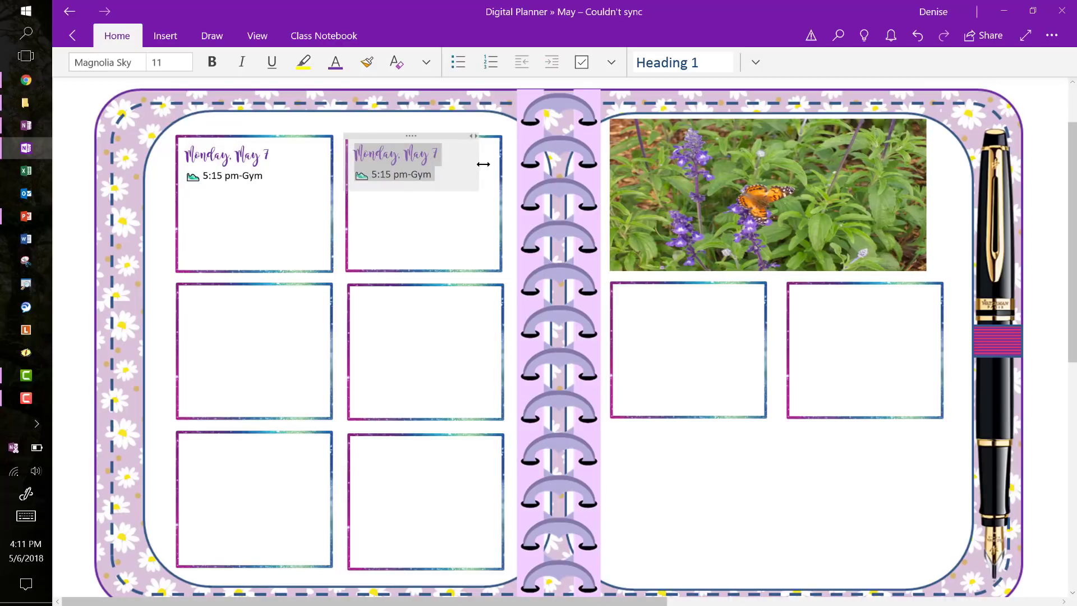
left_click_drag(483, 164, 501, 163)
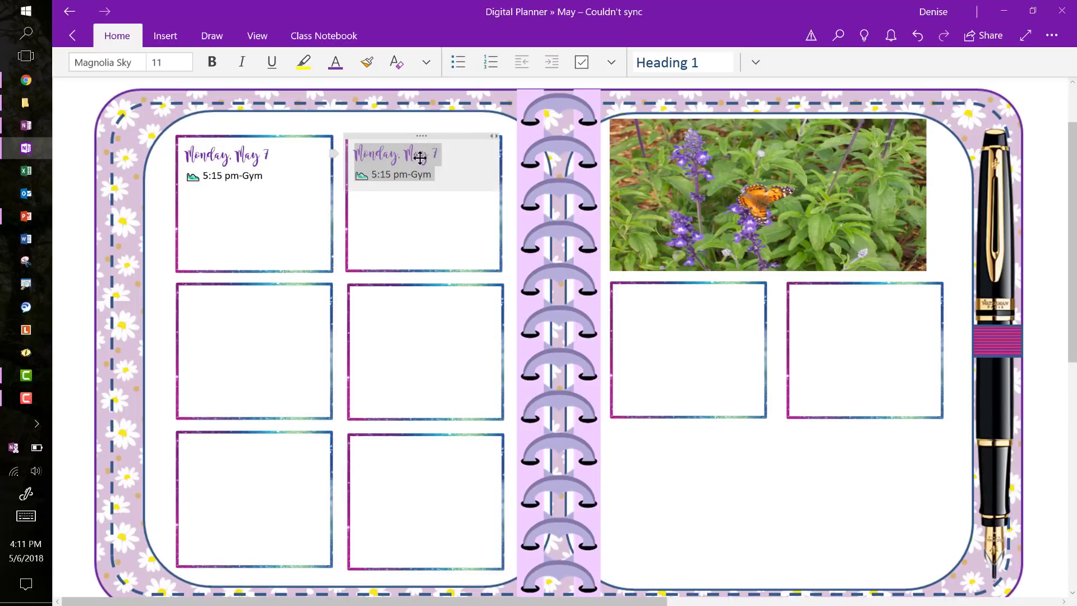
Step: Change the copied heading in the second box to "Tuesday, May 8"
left_click(420, 158)
double_click(380, 156)
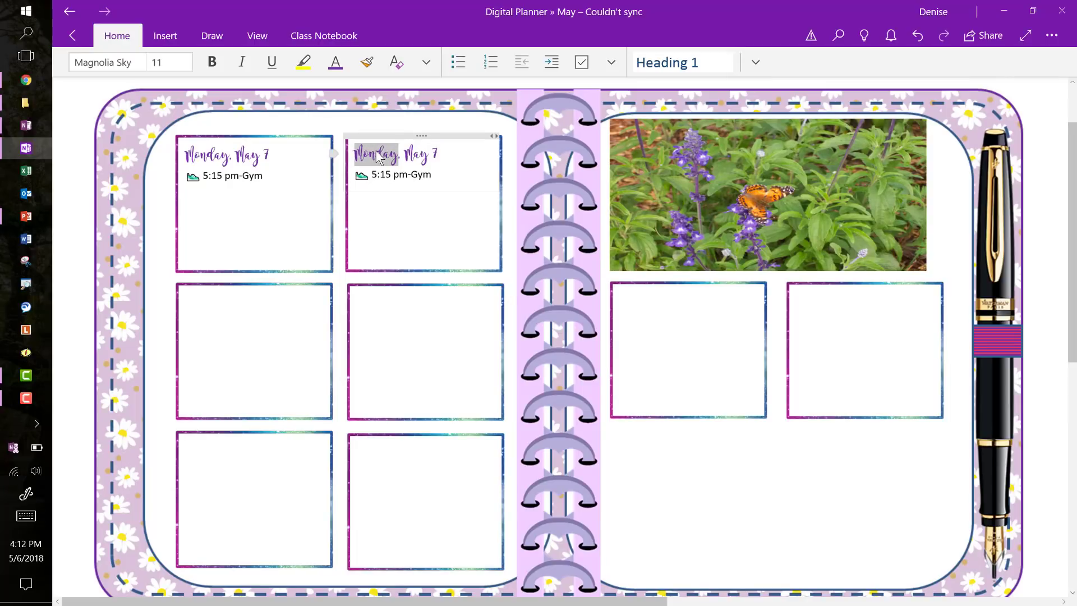
type("Tuesday")
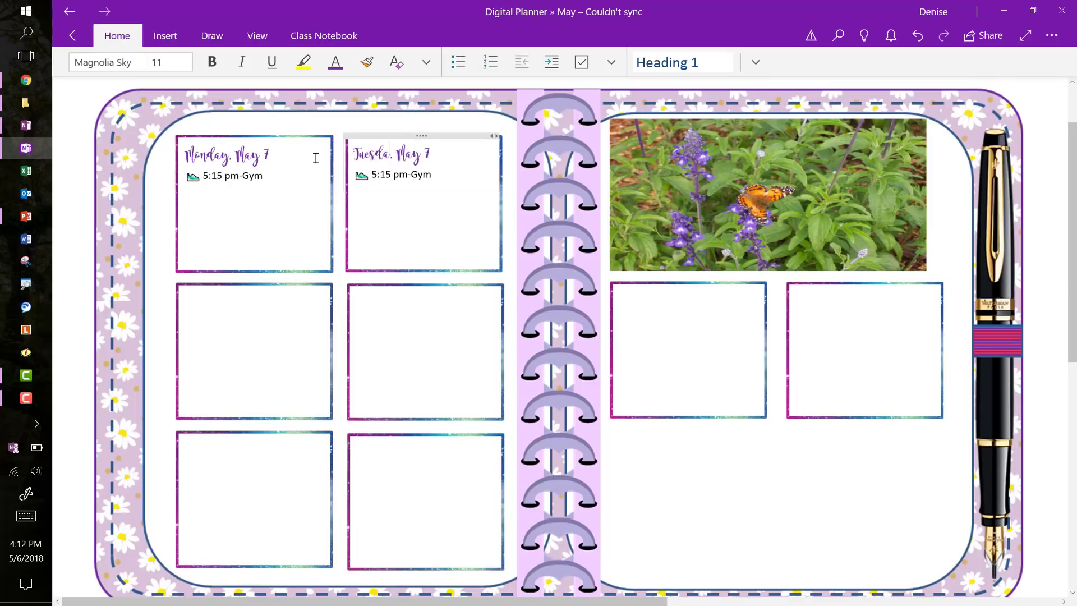
left_click(446, 153)
key("BackSpace")
type("8")
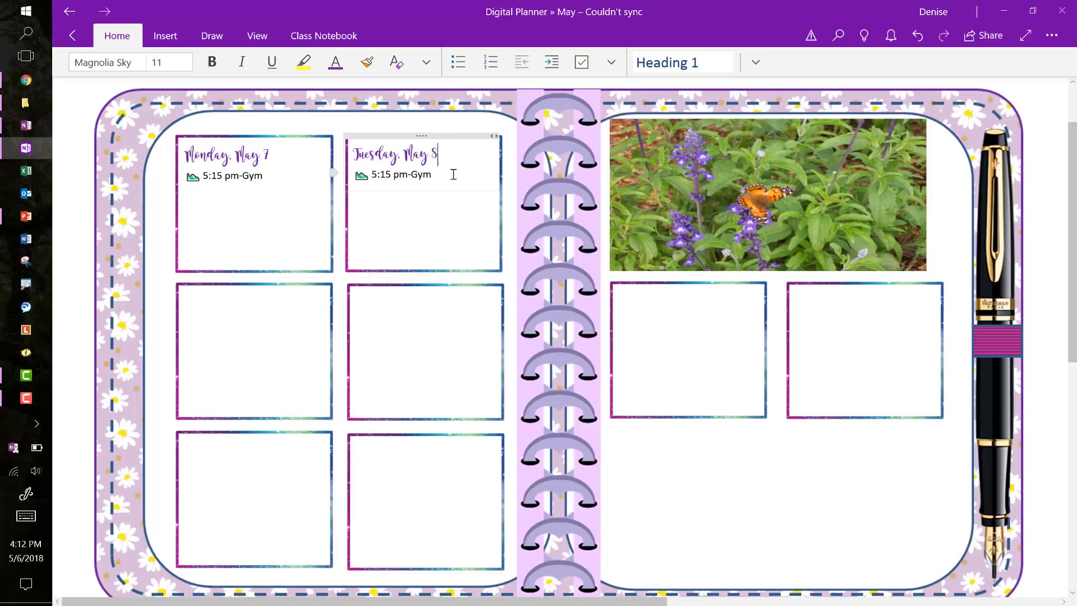
Step: Insert a line above Tuesday's gym entry with a cake emoji and the text "Birthday"
left_click(356, 173)
key("Return")
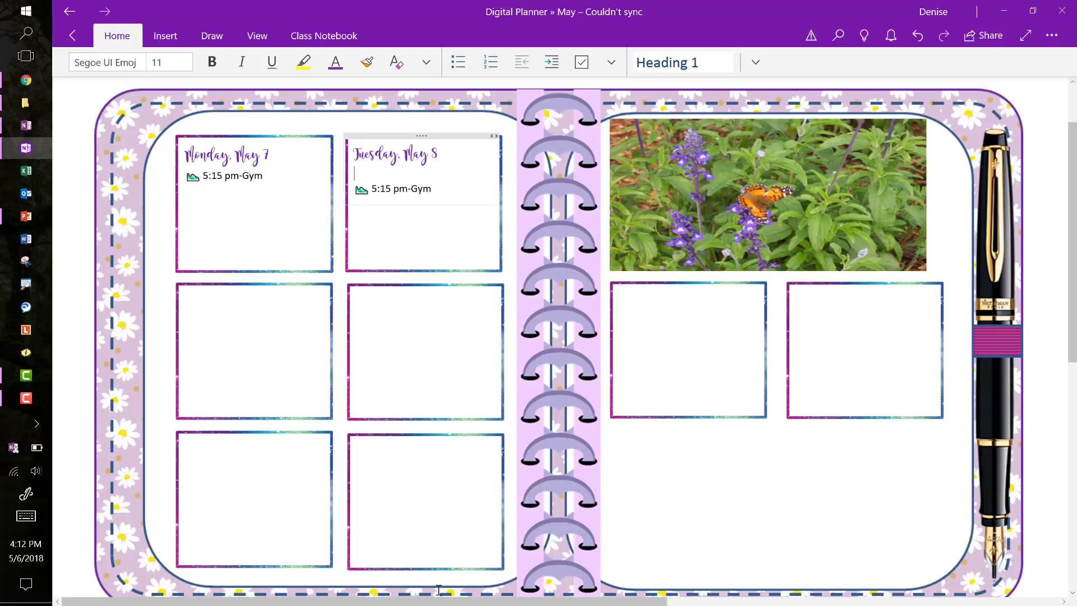
left_click(25, 515)
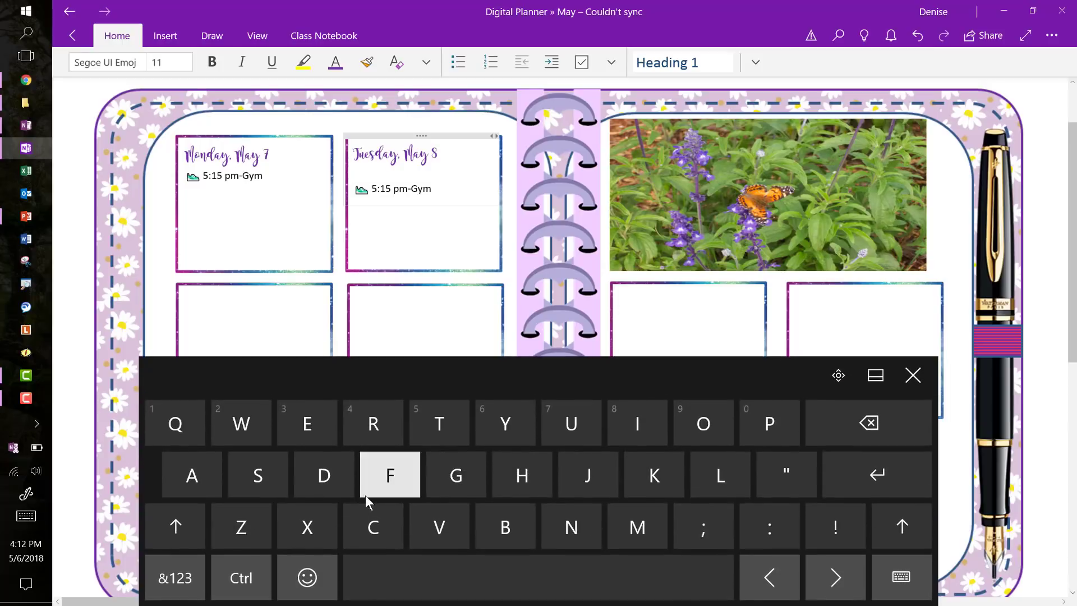
left_click(294, 578)
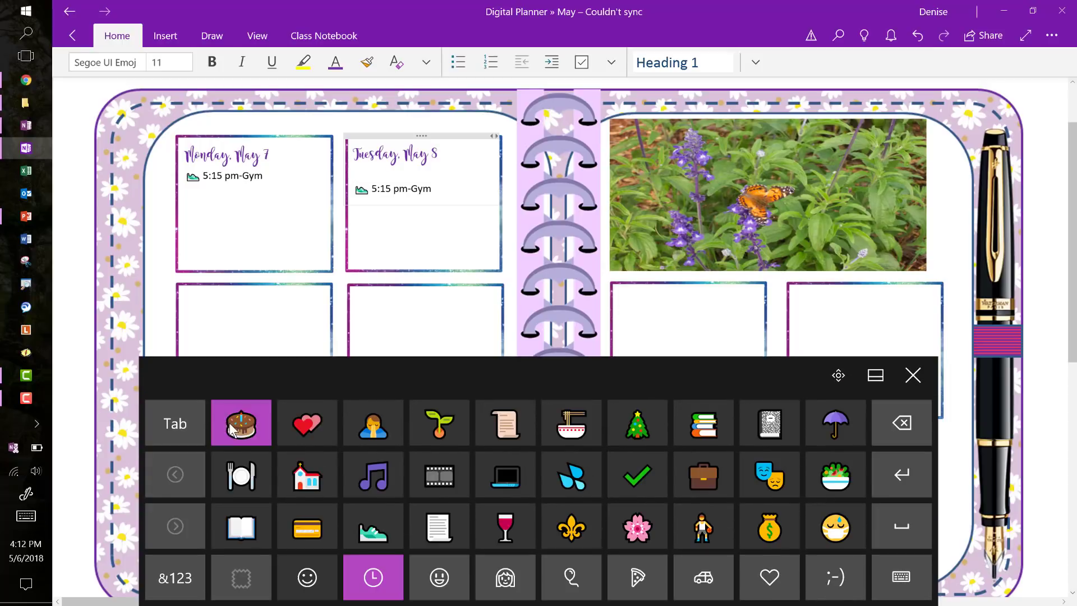
left_click(219, 405)
type("B")
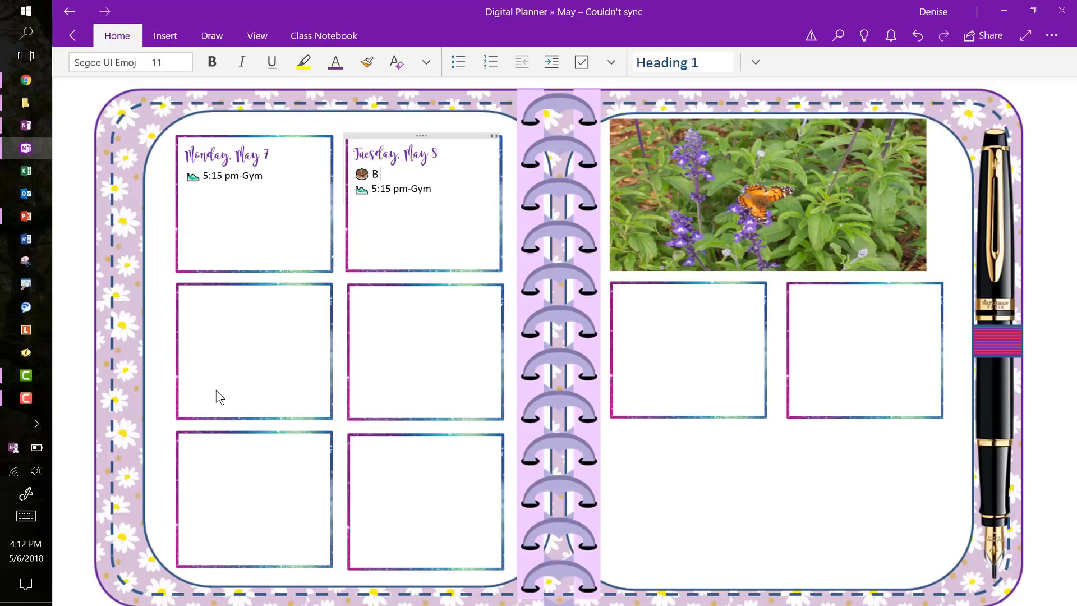
type("irthday")
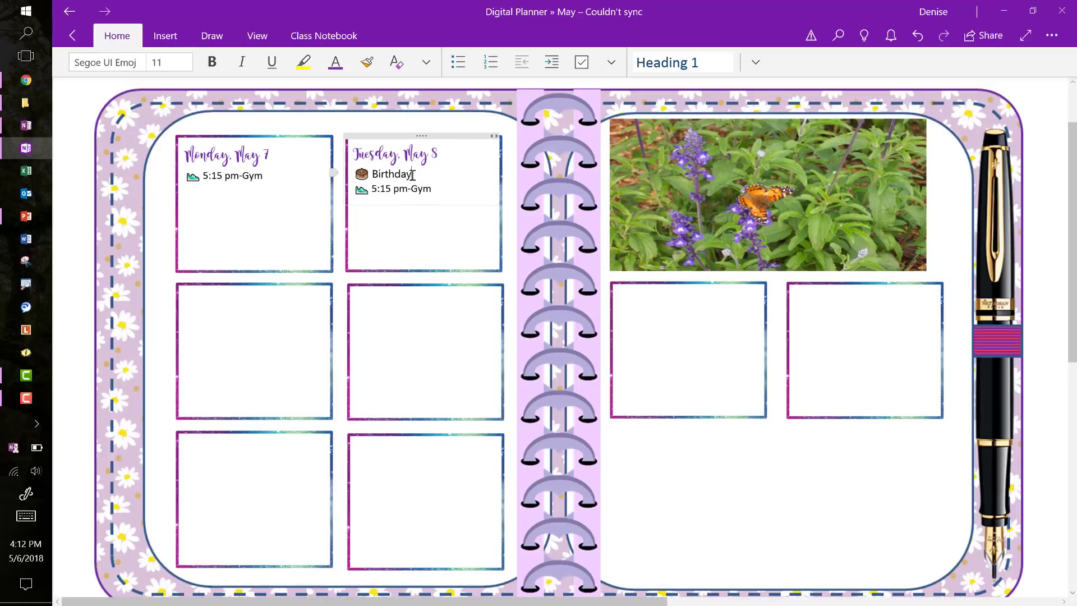
Step: Change the font color of "Birthday" in the Tuesday box to the theme red
left_click_drag(413, 173, 370, 190)
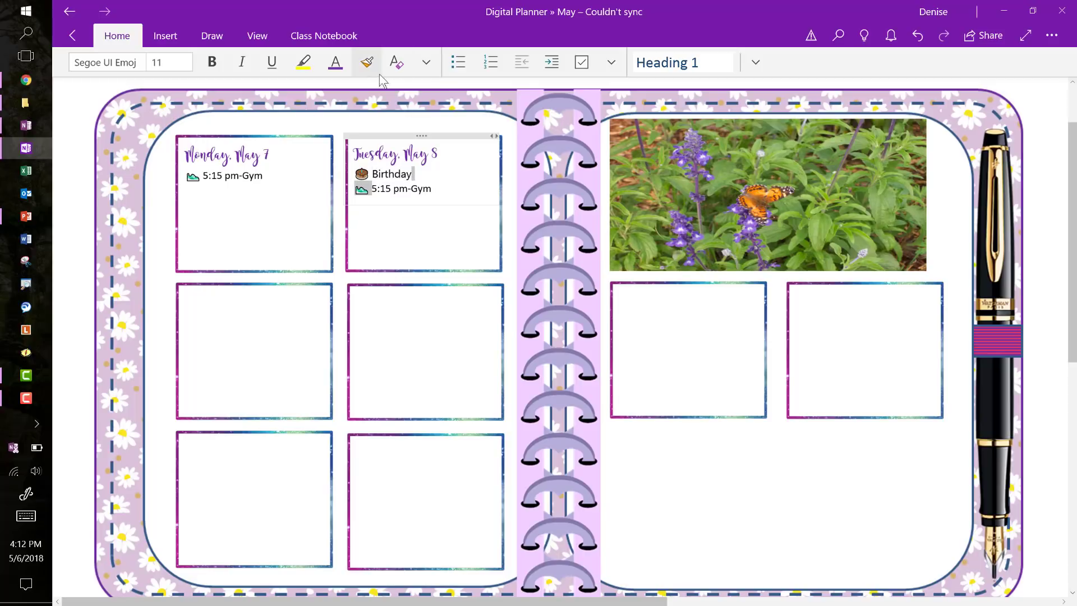
left_click(348, 62)
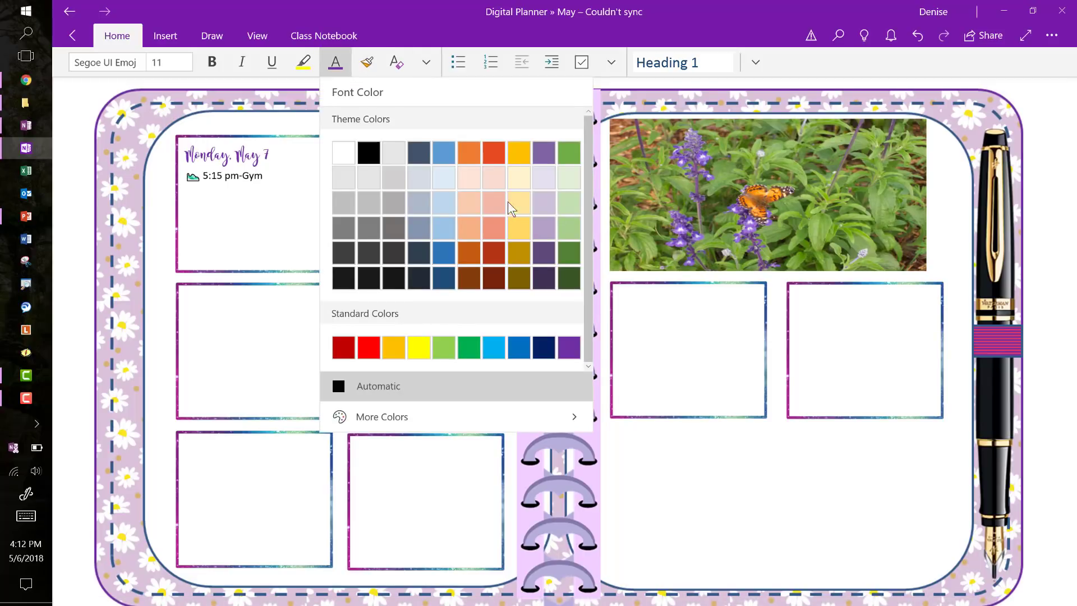
left_click(493, 156)
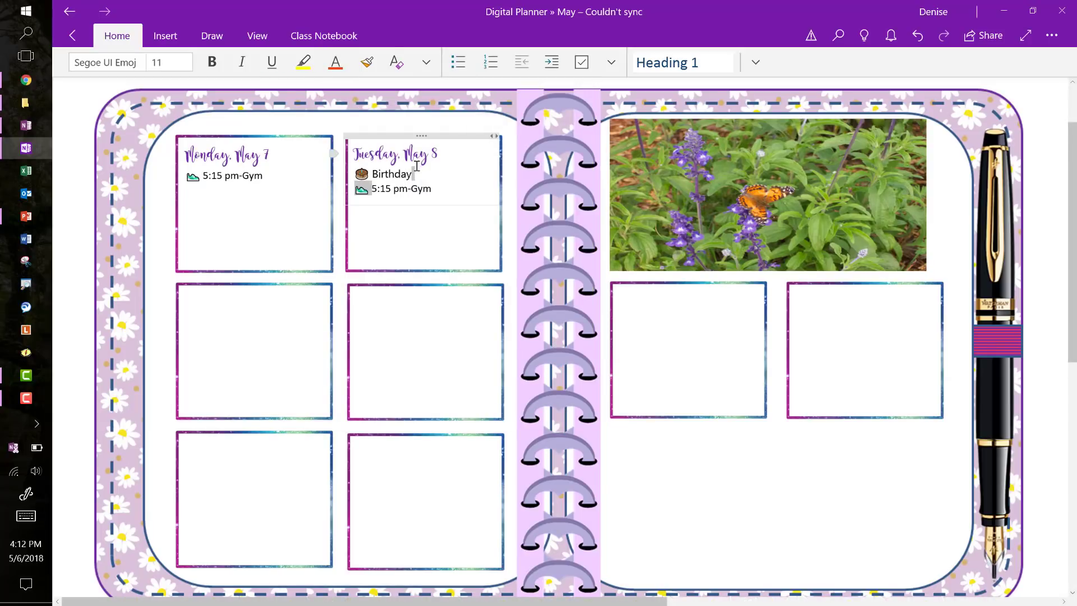
left_click_drag(414, 172, 372, 172)
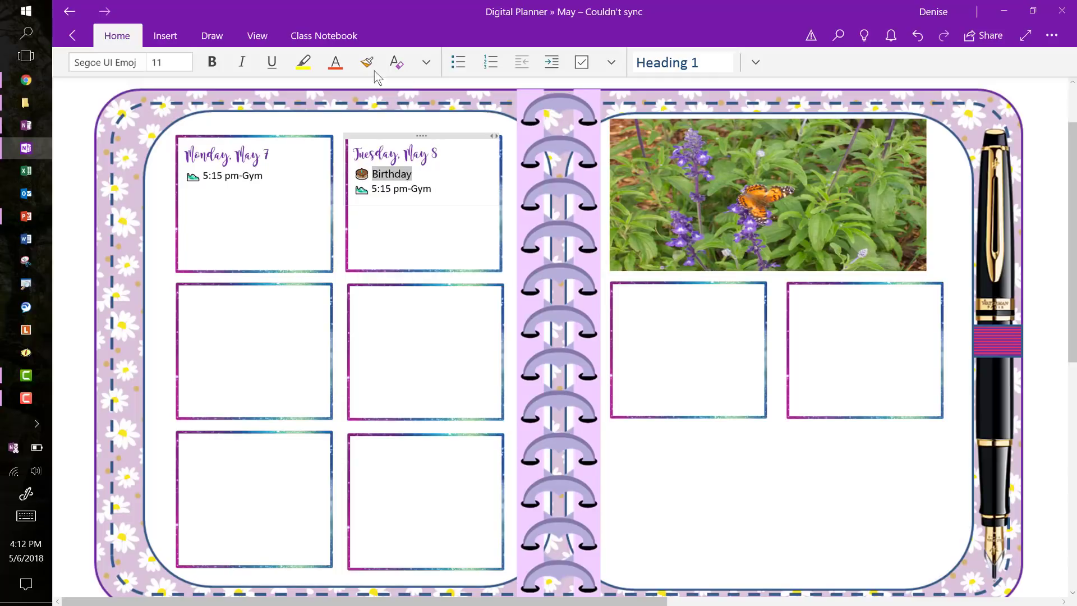
left_click(334, 61)
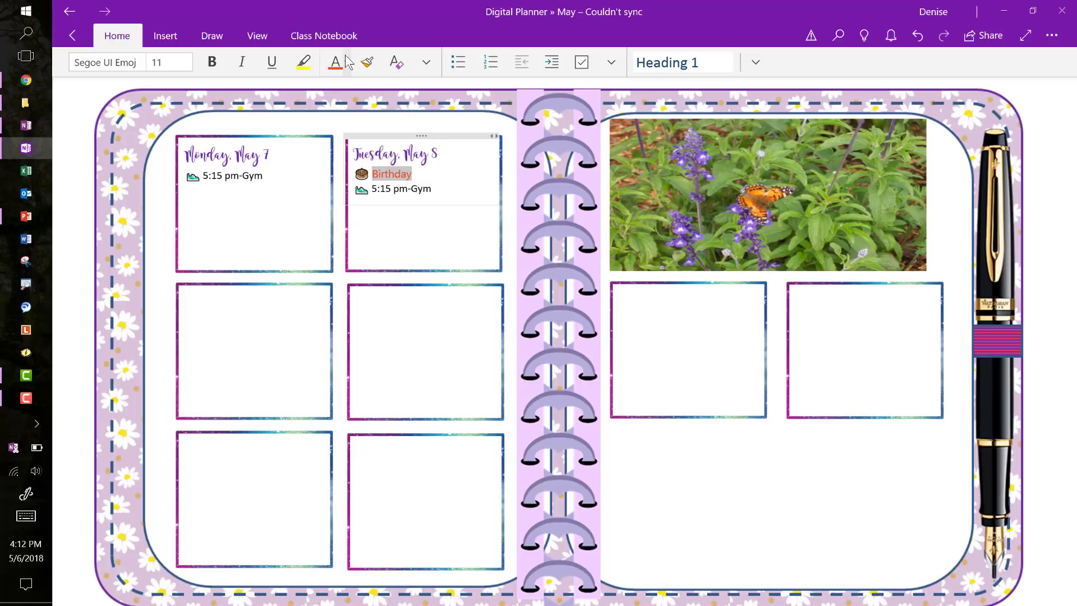
left_click(422, 206)
key("Return")
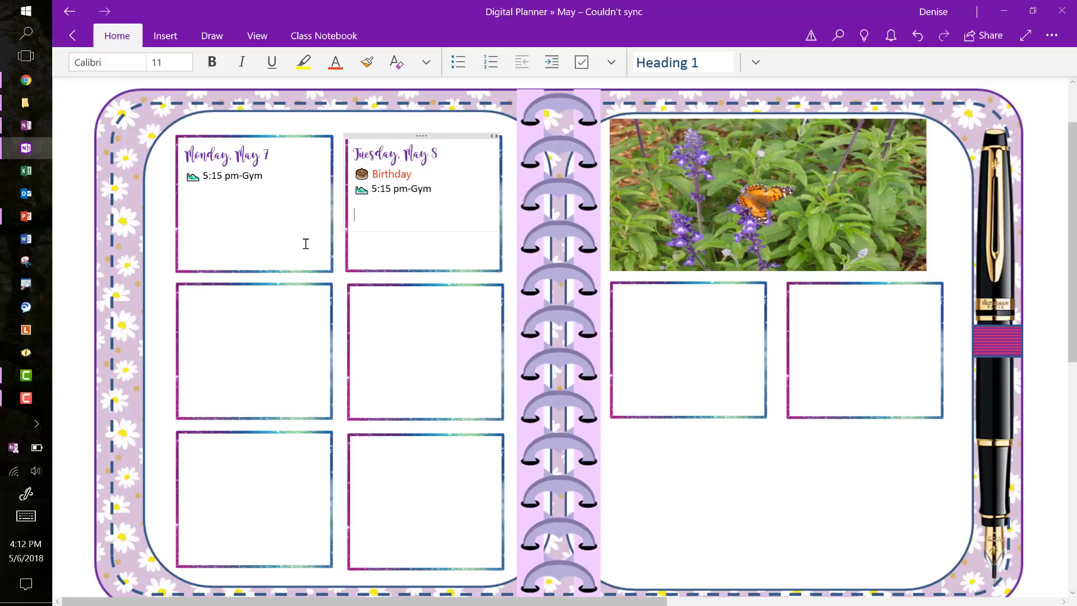
left_click(715, 466)
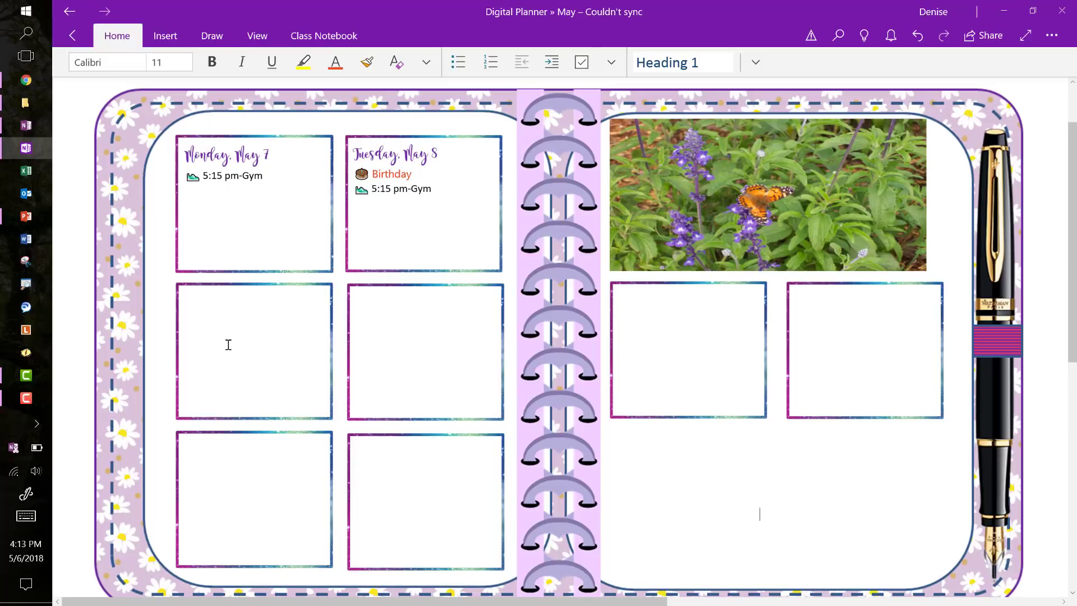
Step: Insert a table with one column and two rows in the box below Monday and enter "Wednesday, May 9" in its first row
left_click(162, 37)
left_click(99, 61)
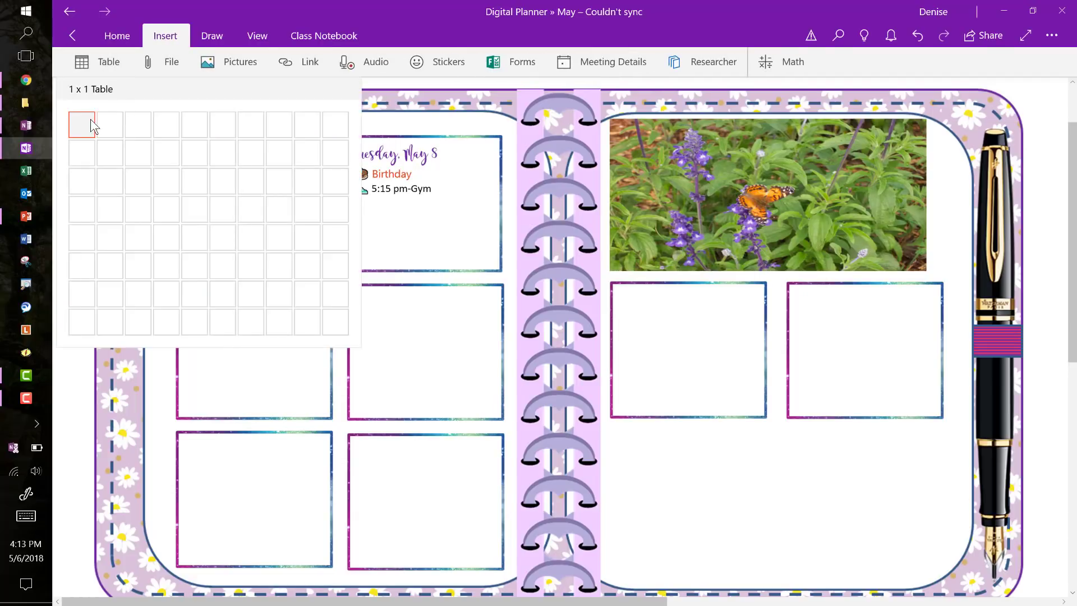
left_click(86, 151)
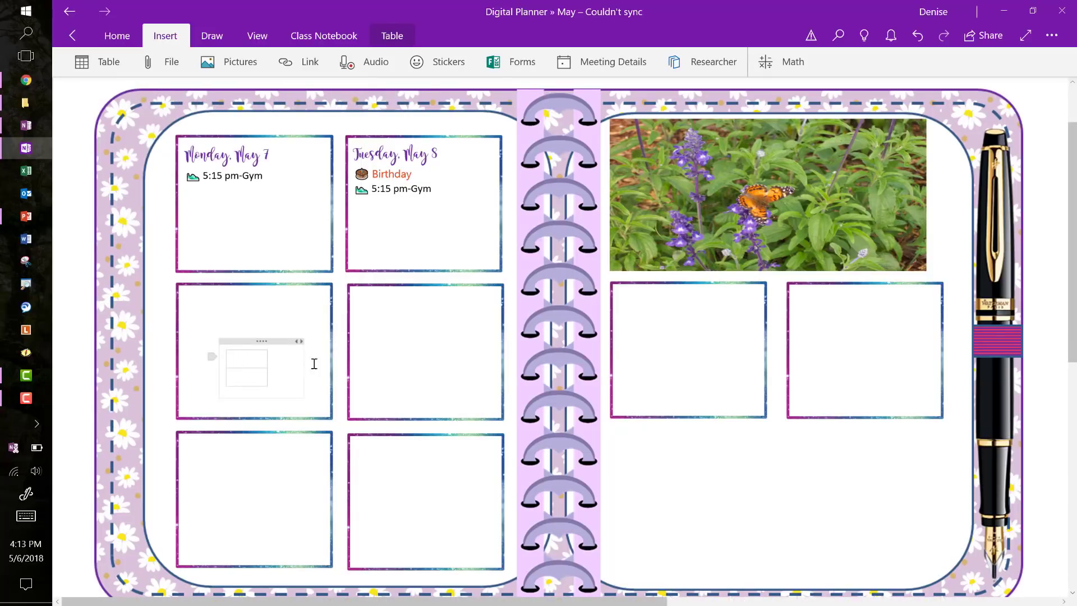
type("Wednesday, May ")
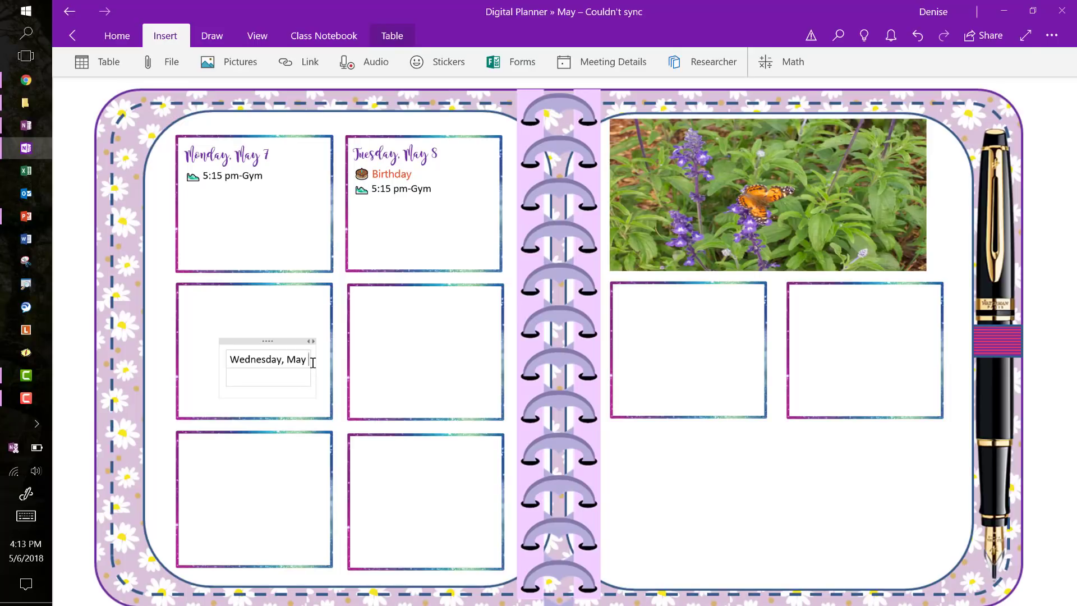
type("9")
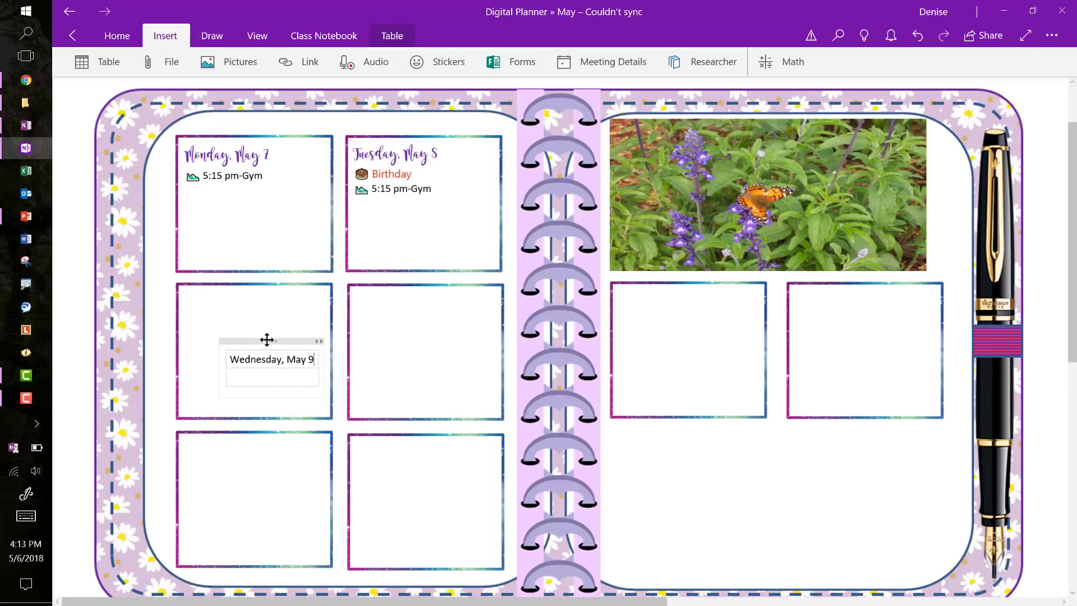
Step: Move the Wednesday table to the upper-left corner of its box and widen it to span the box
left_click_drag(267, 342, 224, 281)
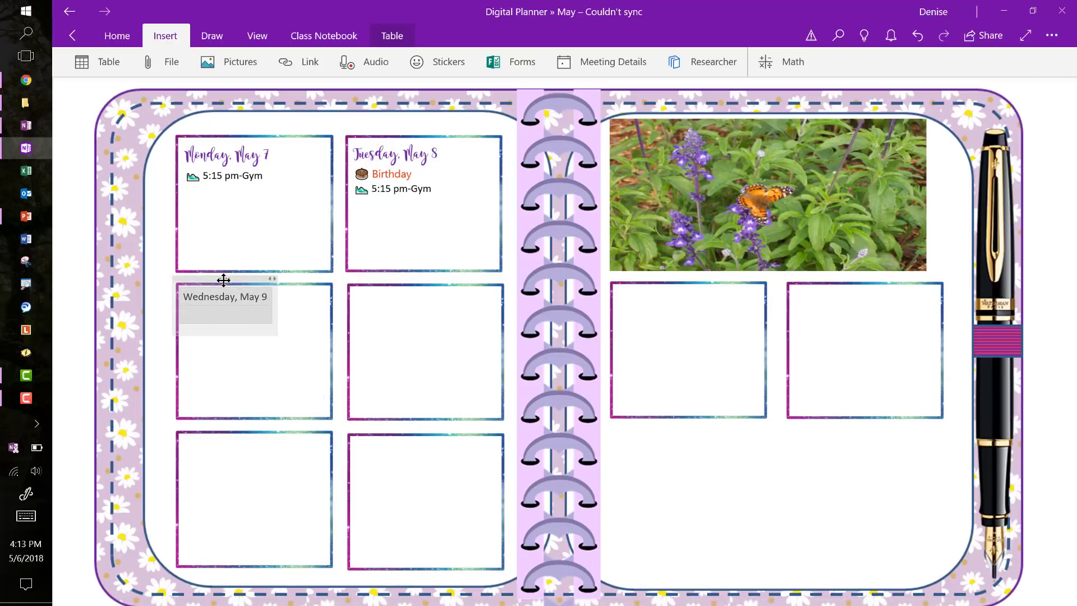
left_click(270, 313)
left_click_drag(276, 312, 328, 320)
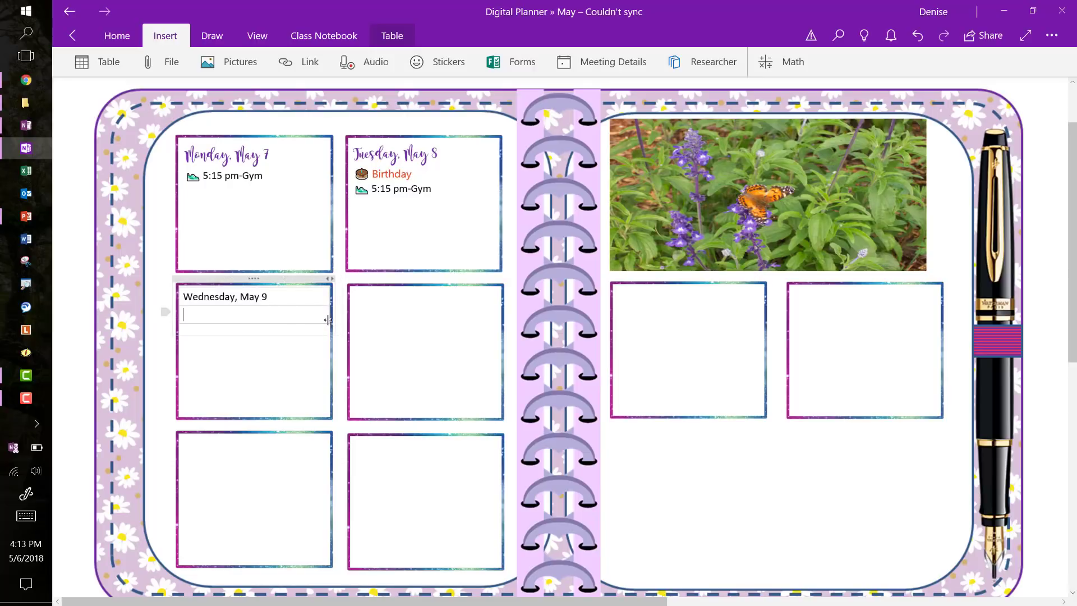
Step: Format the "Wednesday, May 9" heading in standard purple with the Magnolia Sky font
left_click_drag(272, 297, 182, 296)
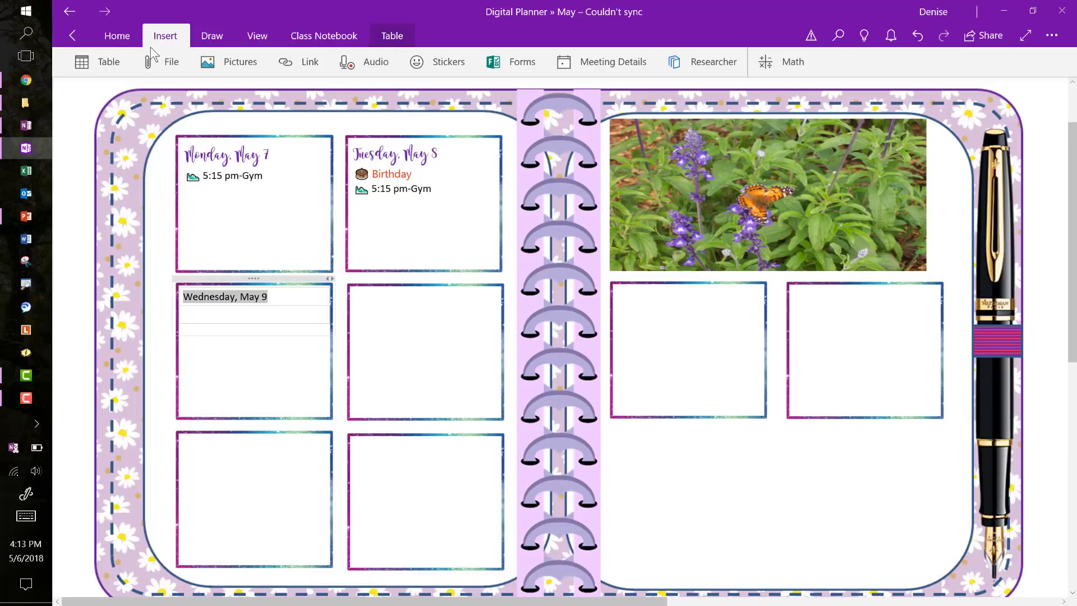
left_click(124, 40)
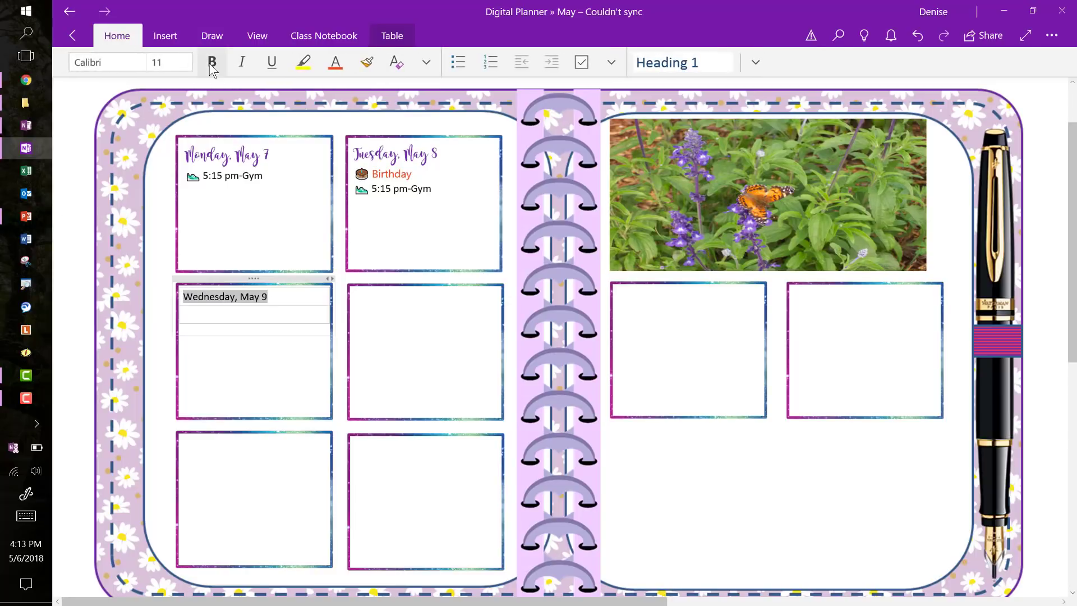
left_click(335, 63)
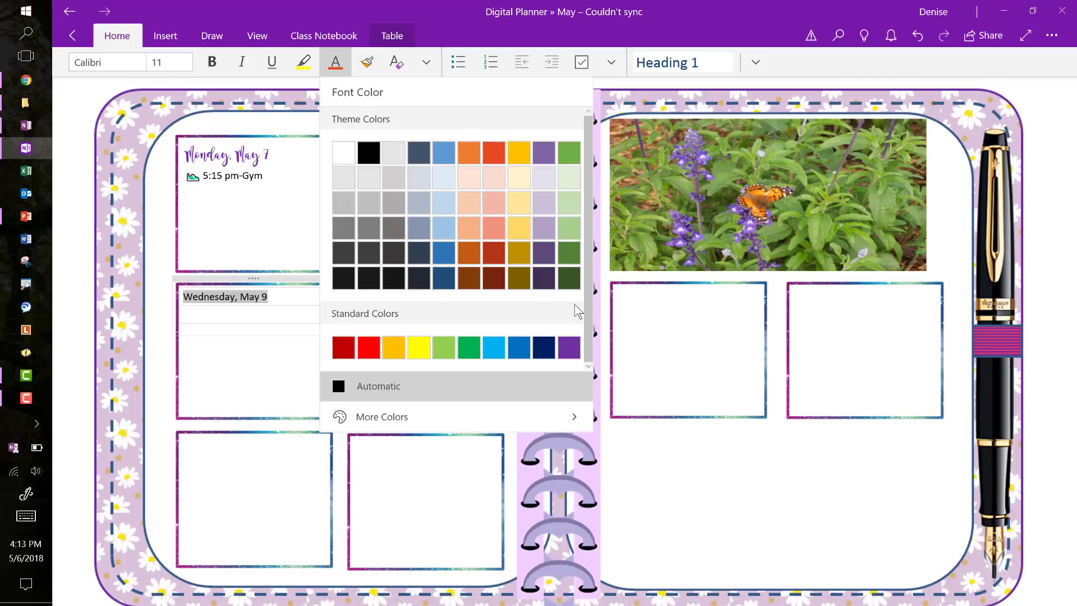
left_click(570, 348)
left_click(101, 62)
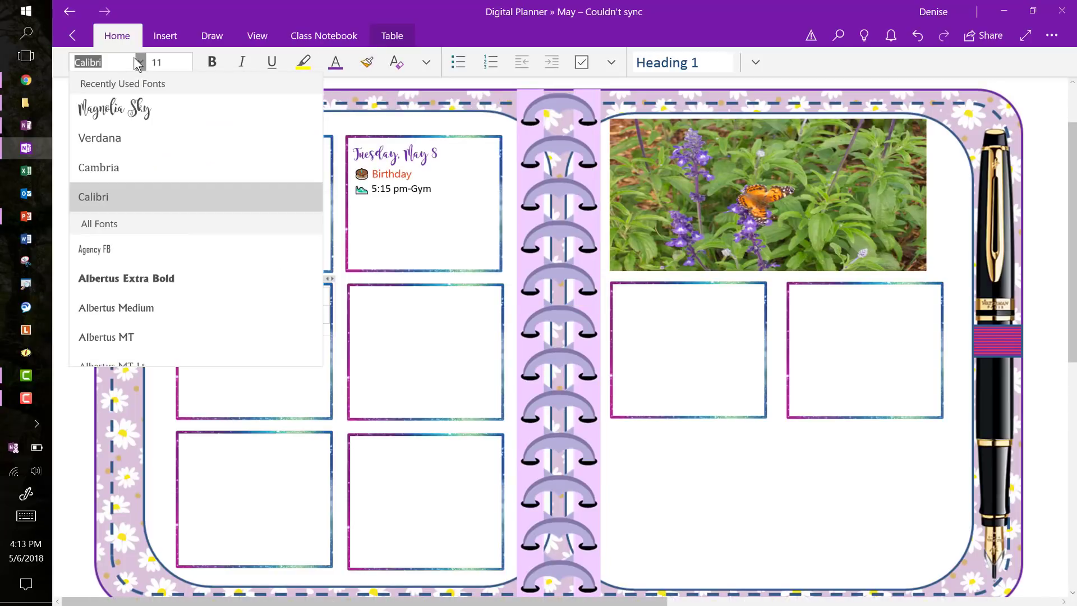
left_click(96, 109)
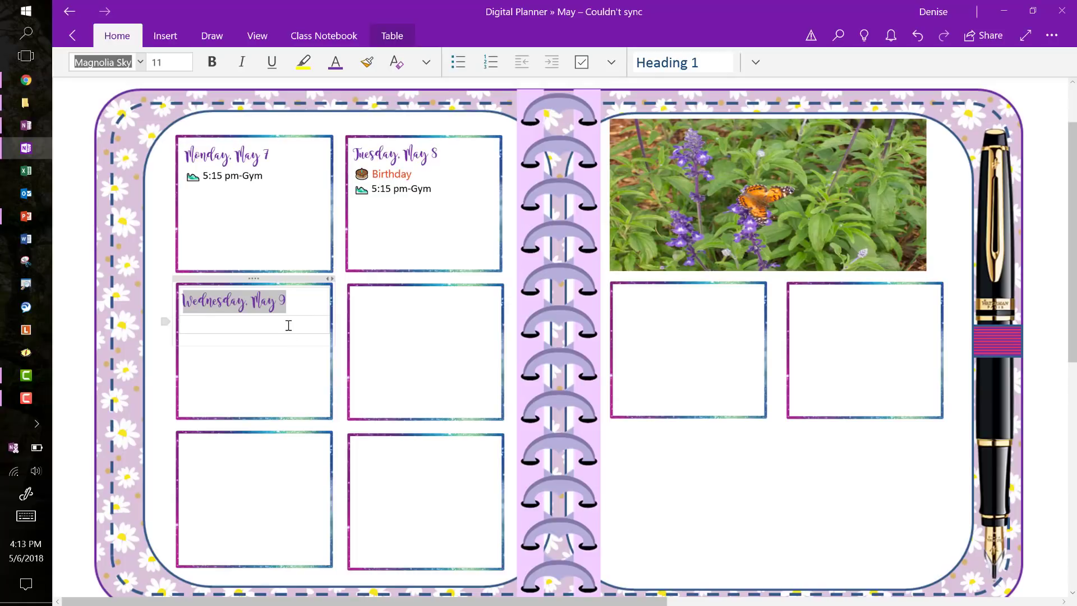
Step: Add a church emoji followed by "6:30 pm- Prayer Service" in the row below the Wednesday heading and add another row
left_click(281, 306)
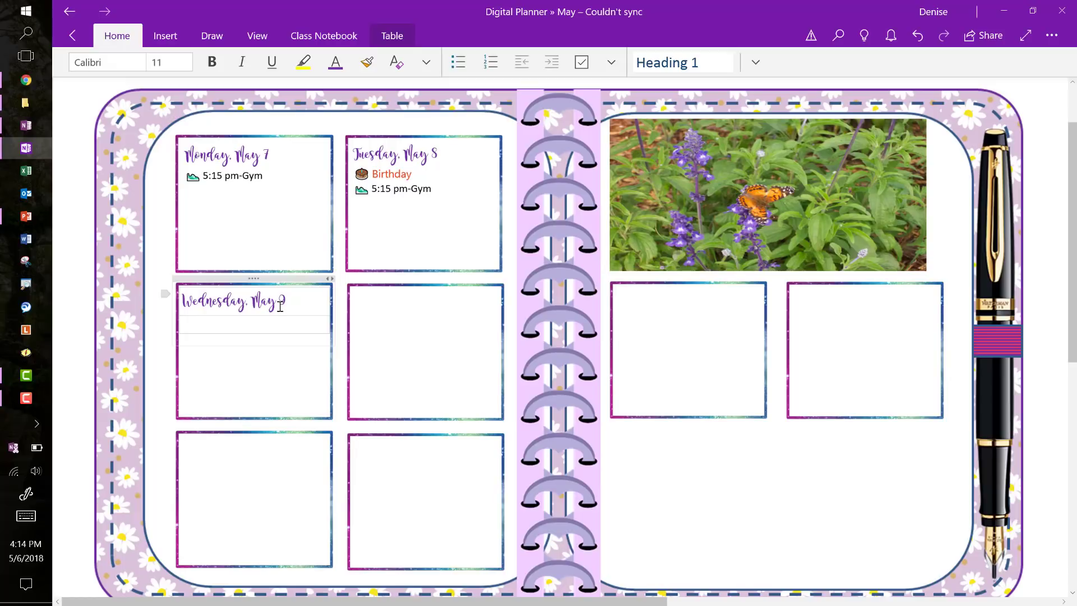
left_click(25, 516)
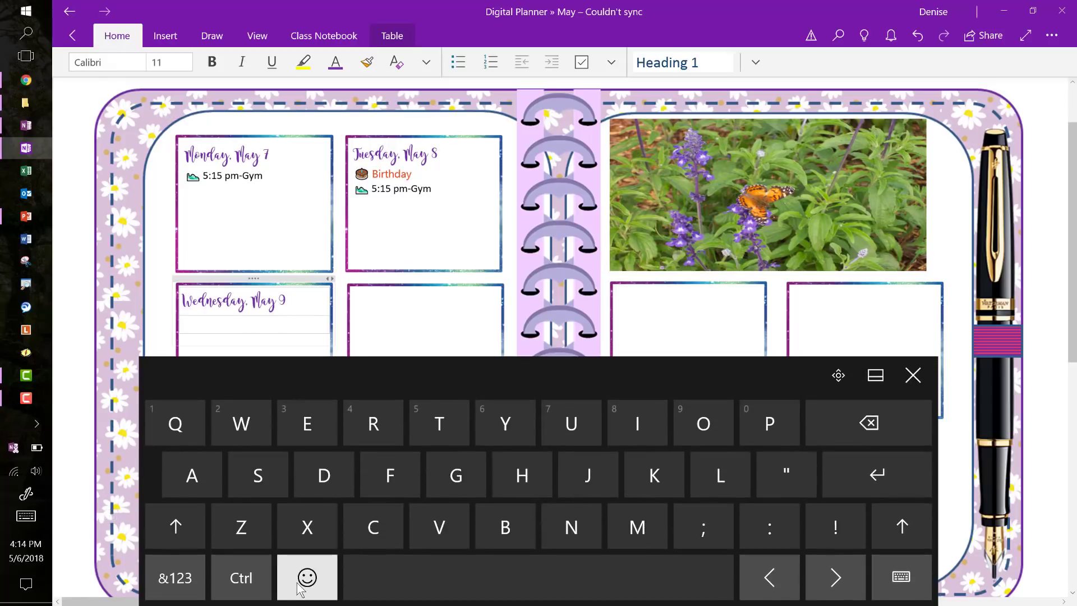
left_click(296, 582)
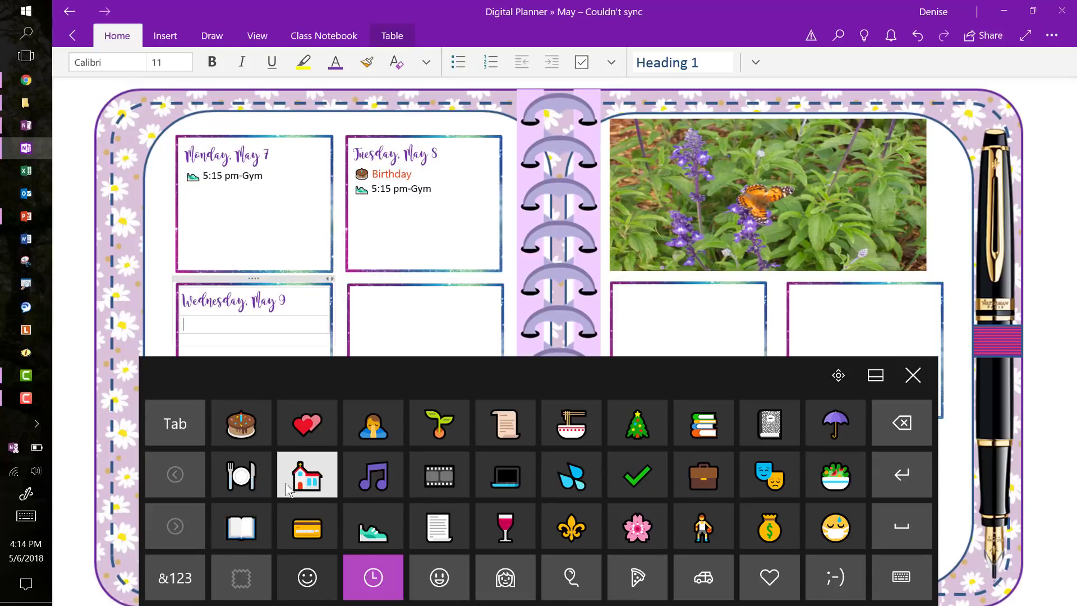
left_click(288, 489)
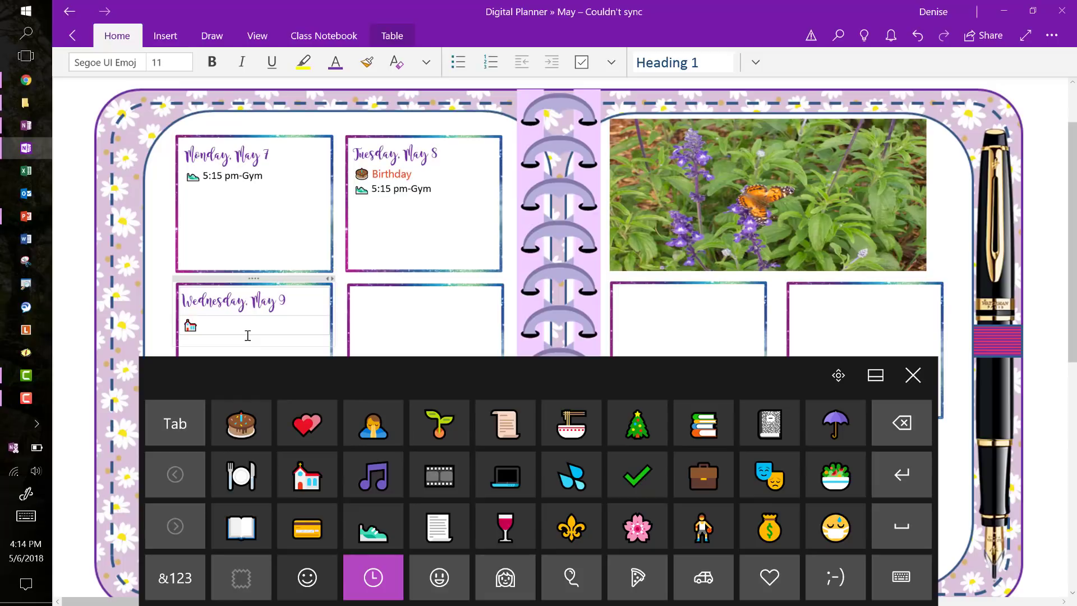
type("6")
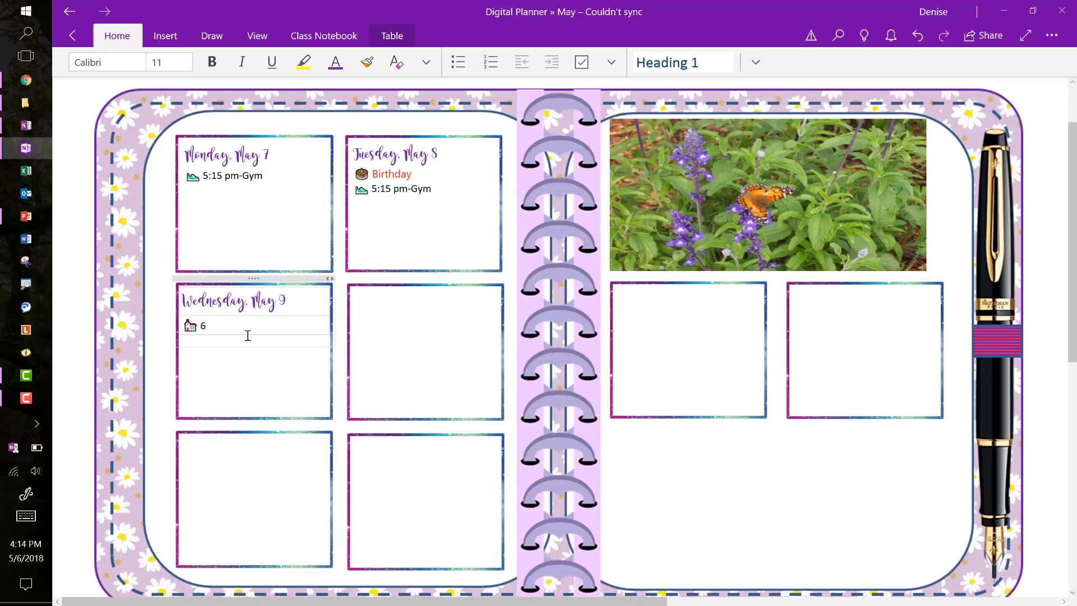
type(":30 p - ")
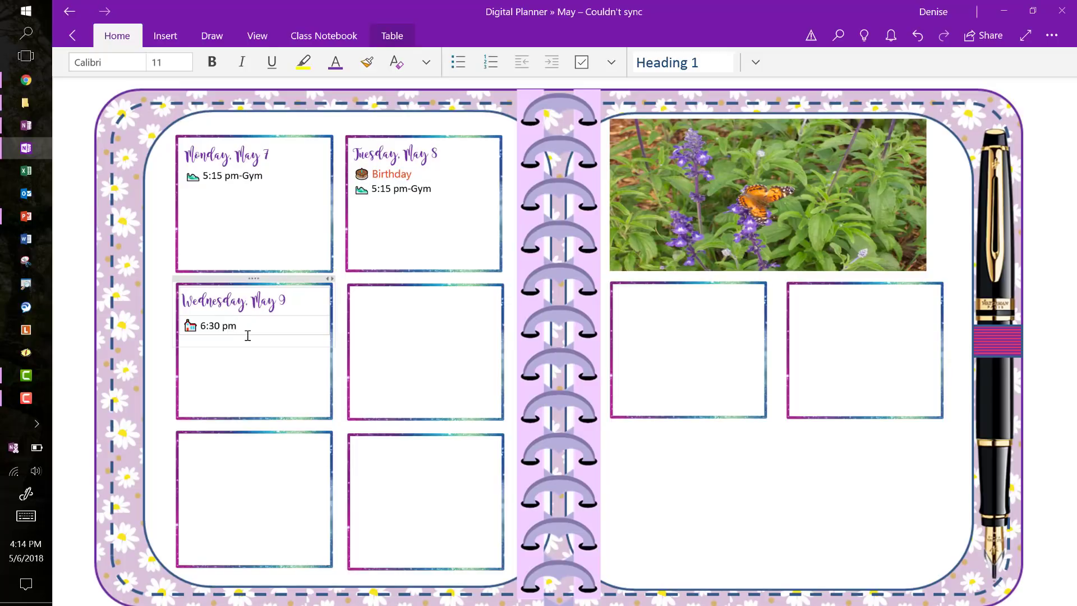
type(" Prayer Service")
key("Return")
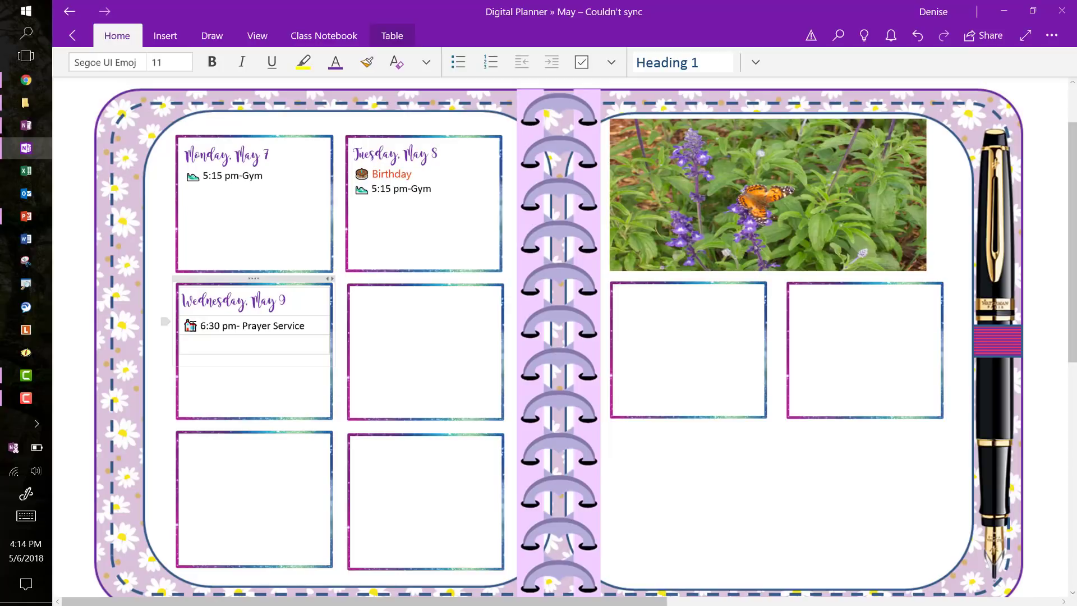
Step: Copy the church emoji into the next Wednesday row and follow it with "7:00 pm - Bible Study"
left_click_drag(198, 326, 188, 325)
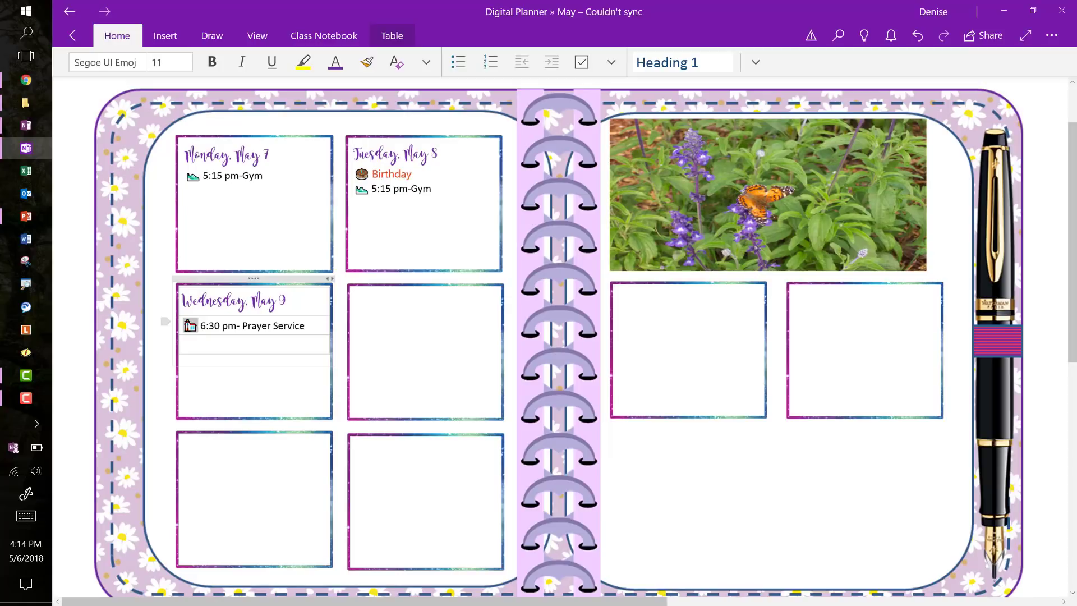
left_click(209, 345)
type("⛪")
type("7:00 pm - Bible")
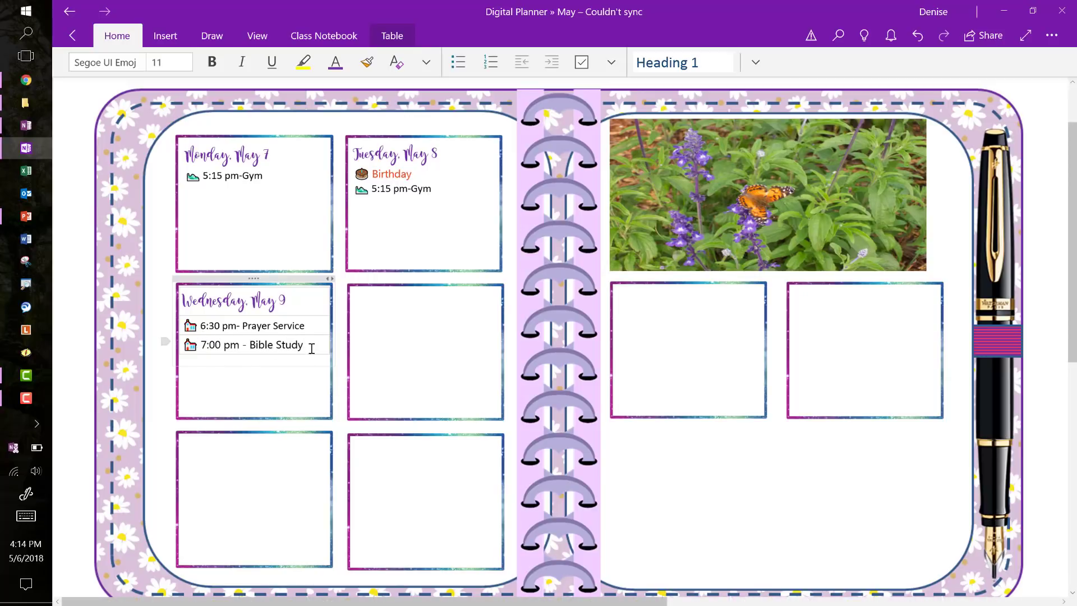
Step: Move the Bible Study entry into the Prayer Service cell on a line directly below it, and remove its extra leading space
left_click(322, 327)
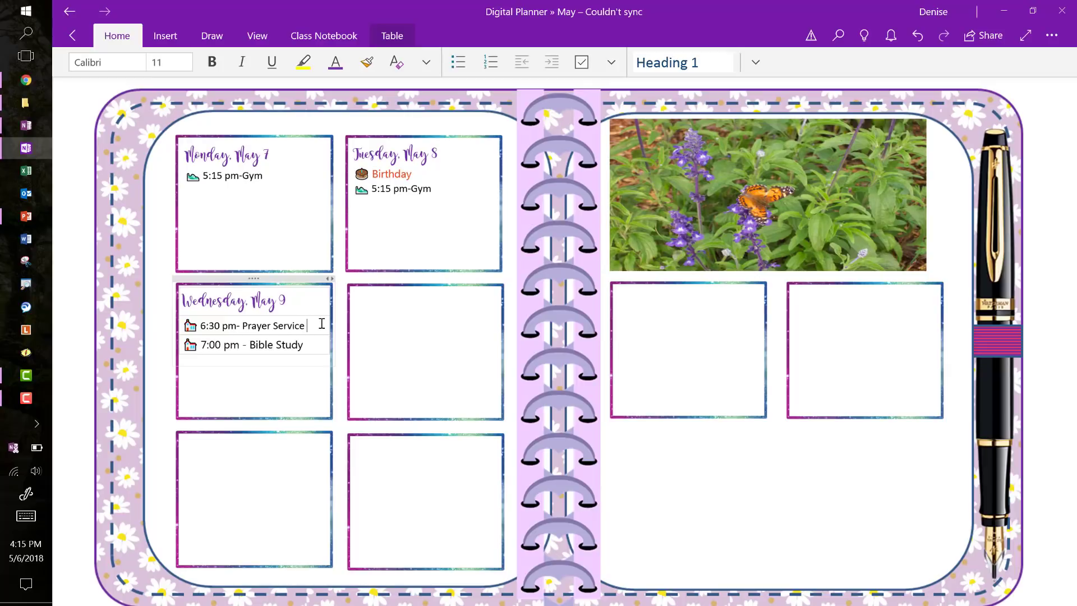
key("Return")
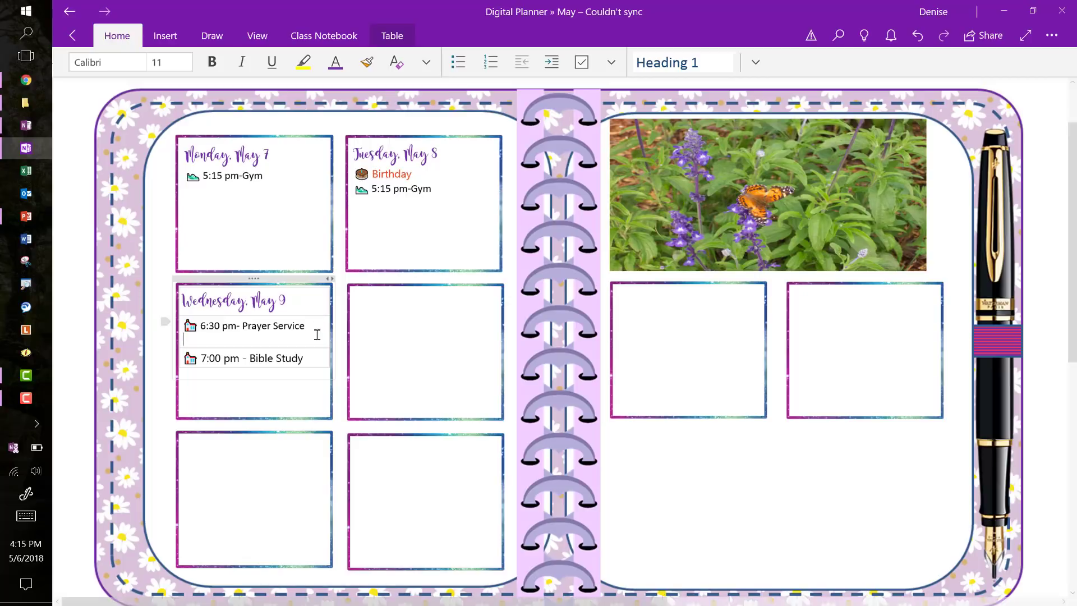
left_click_drag(311, 356, 184, 355)
key("ctrl+x")
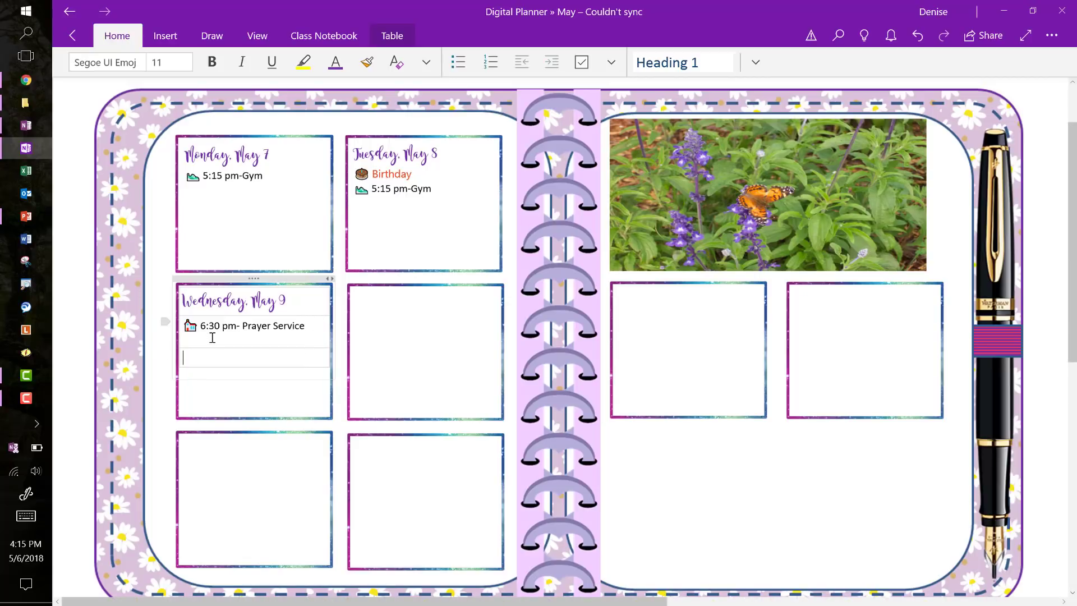
key("ctrl+v")
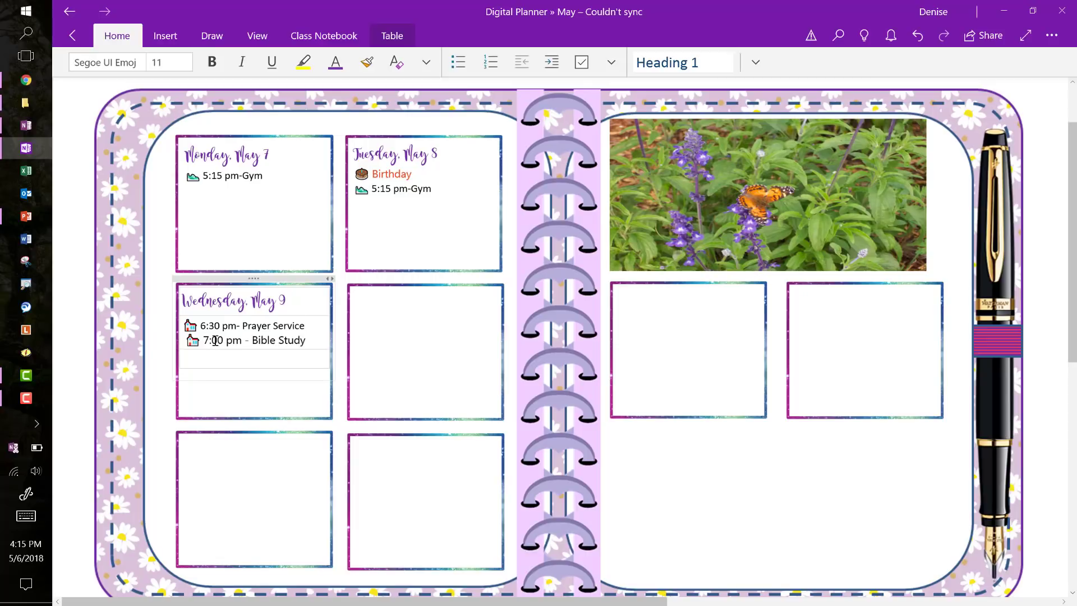
left_click(295, 363)
key("Delete")
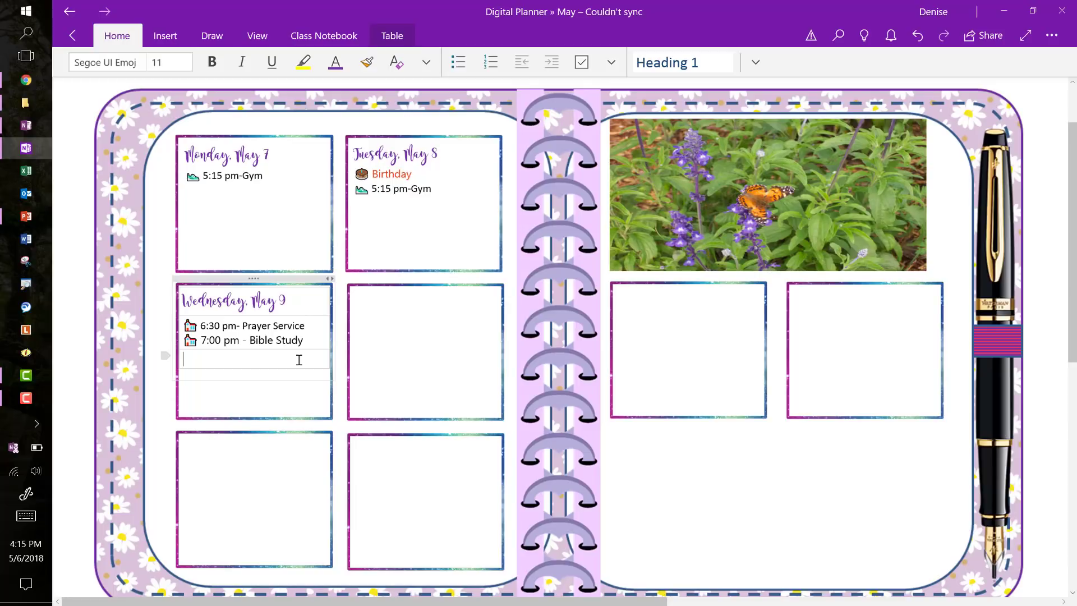
Step: Convert the empty last row of the Wednesday table into a blank line below the table
key("Return")
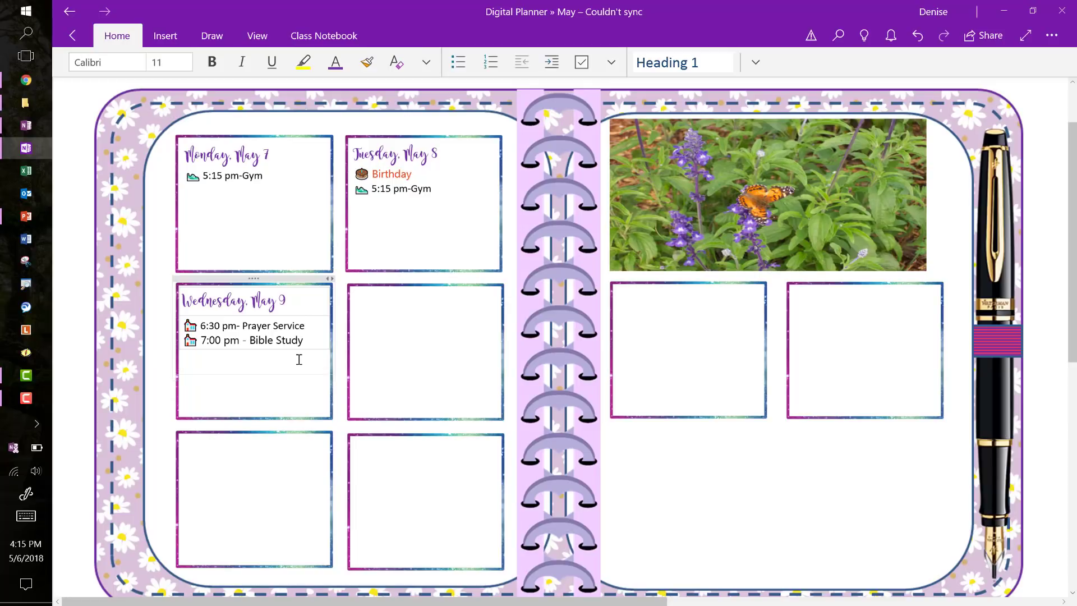
right_click(247, 360)
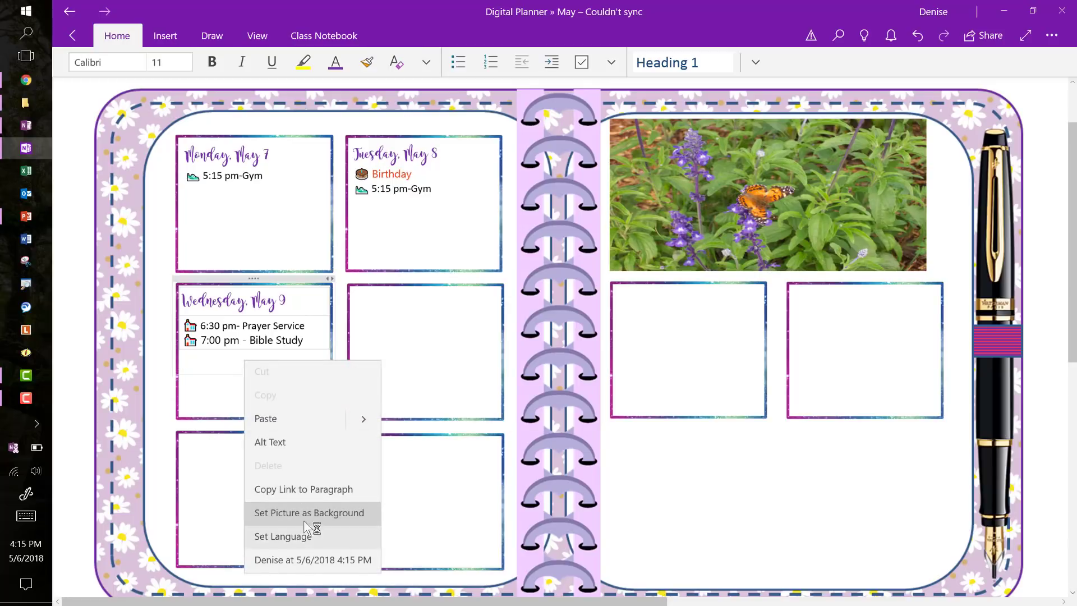
left_click(218, 369)
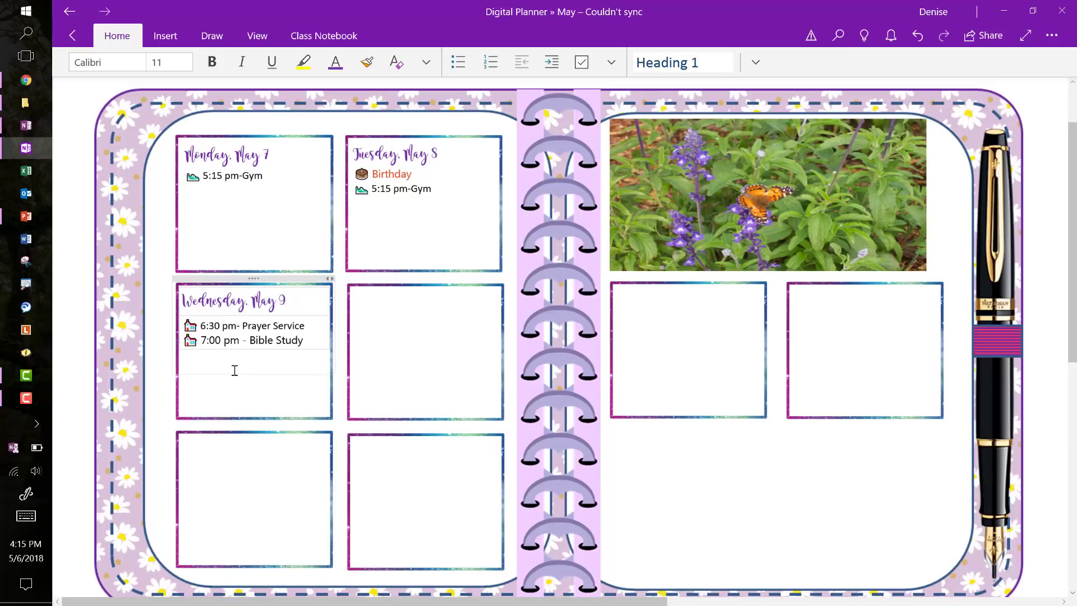
Step: Shade the "Wednesday, May 9" heading cell of the table light pink
left_click(709, 492)
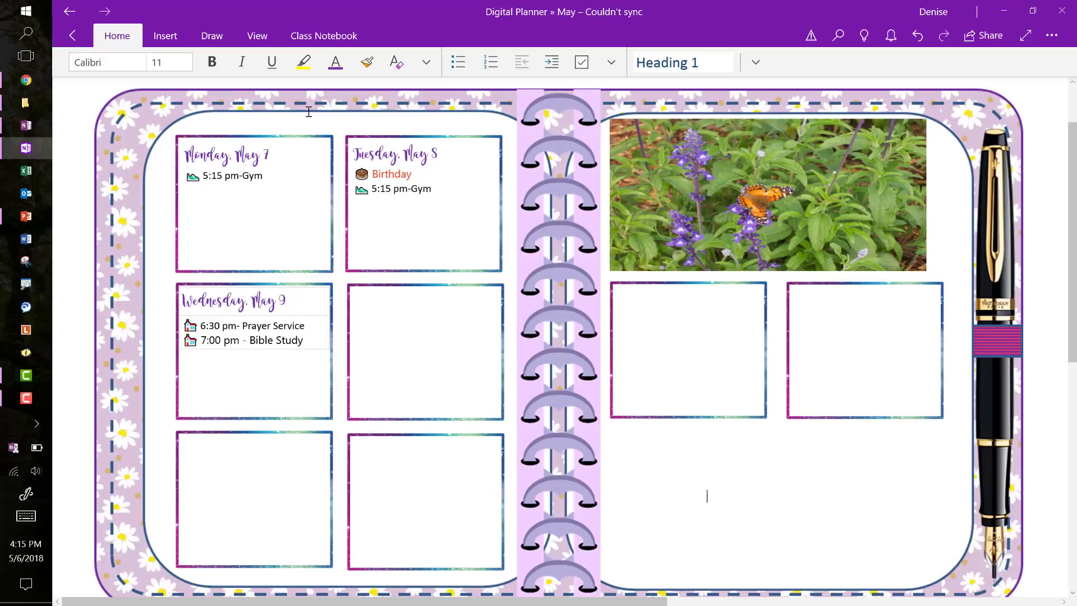
left_click(296, 305)
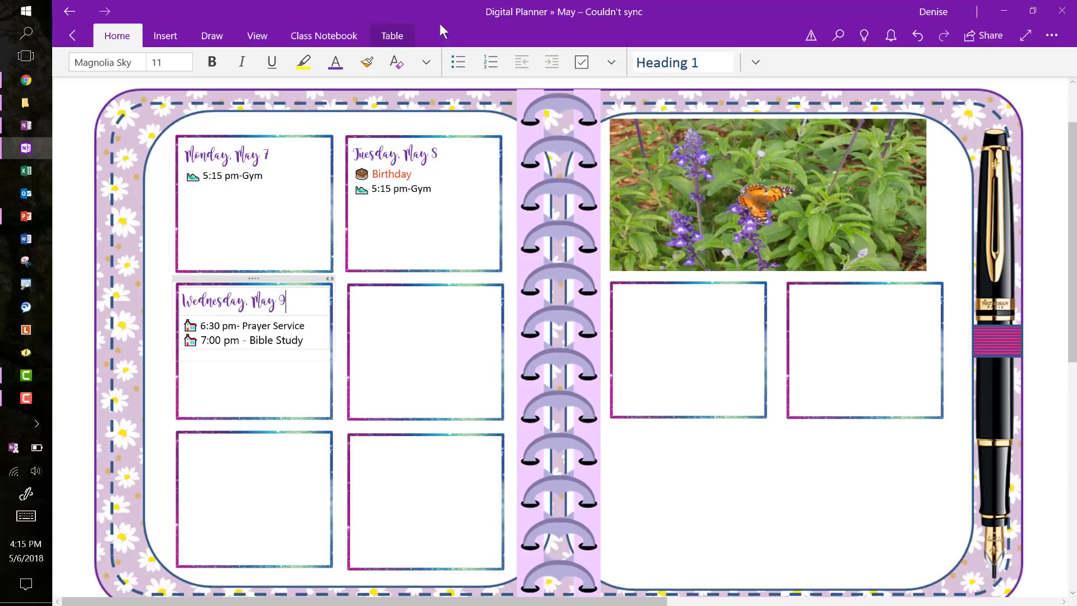
left_click(400, 36)
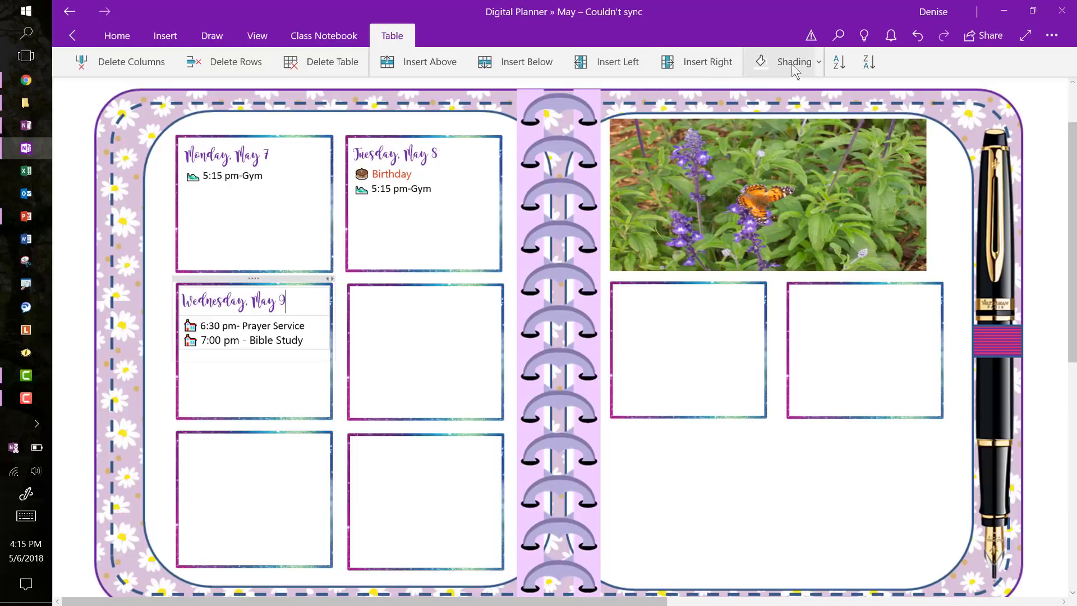
left_click(819, 67)
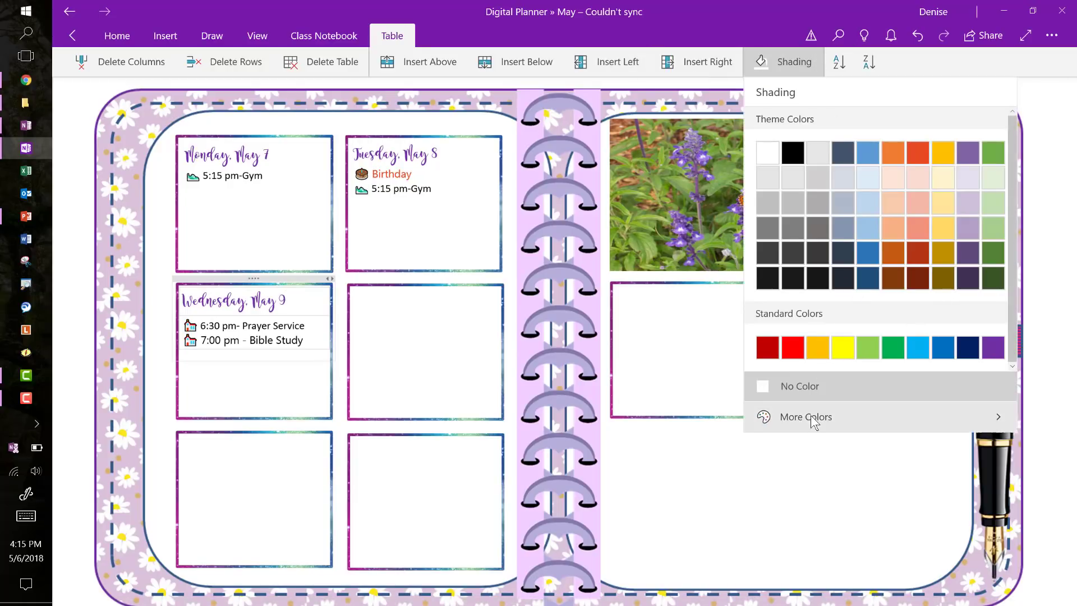
left_click(763, 417)
left_click(964, 230)
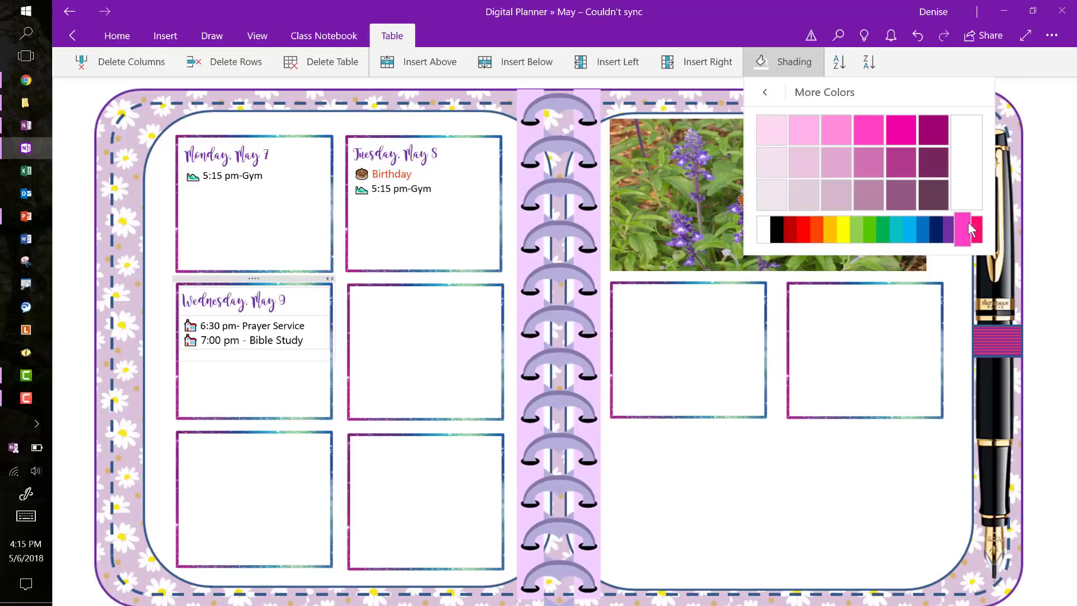
left_click(808, 139)
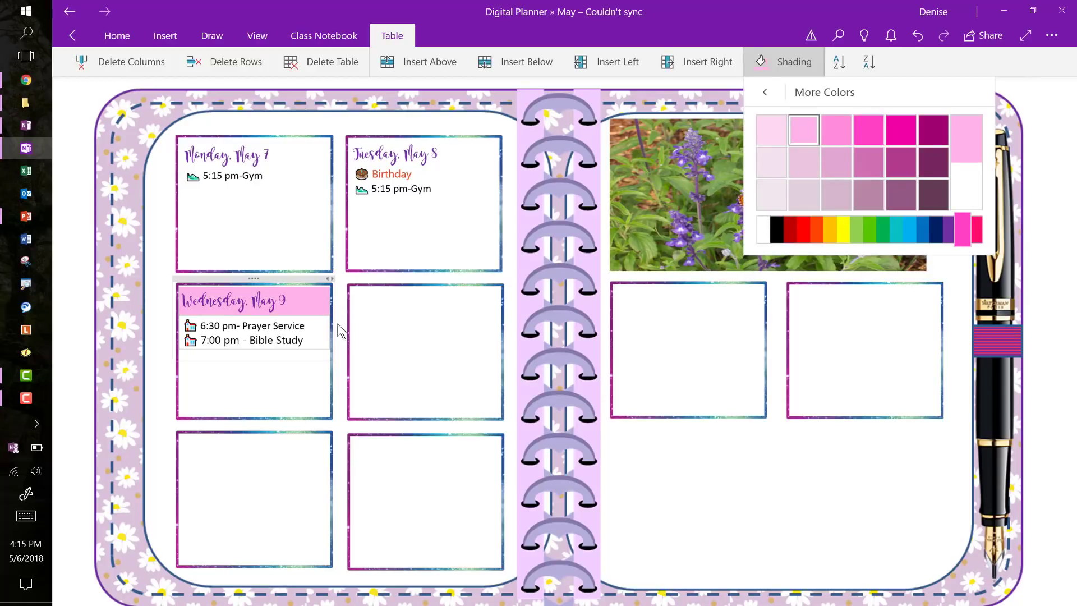
left_click(388, 364)
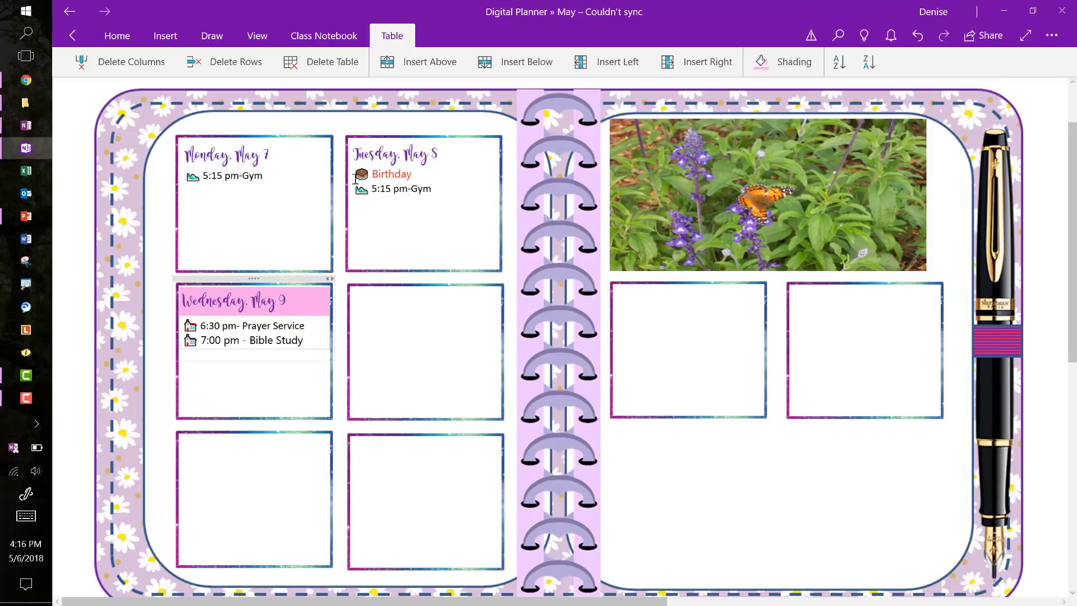
left_click(312, 151)
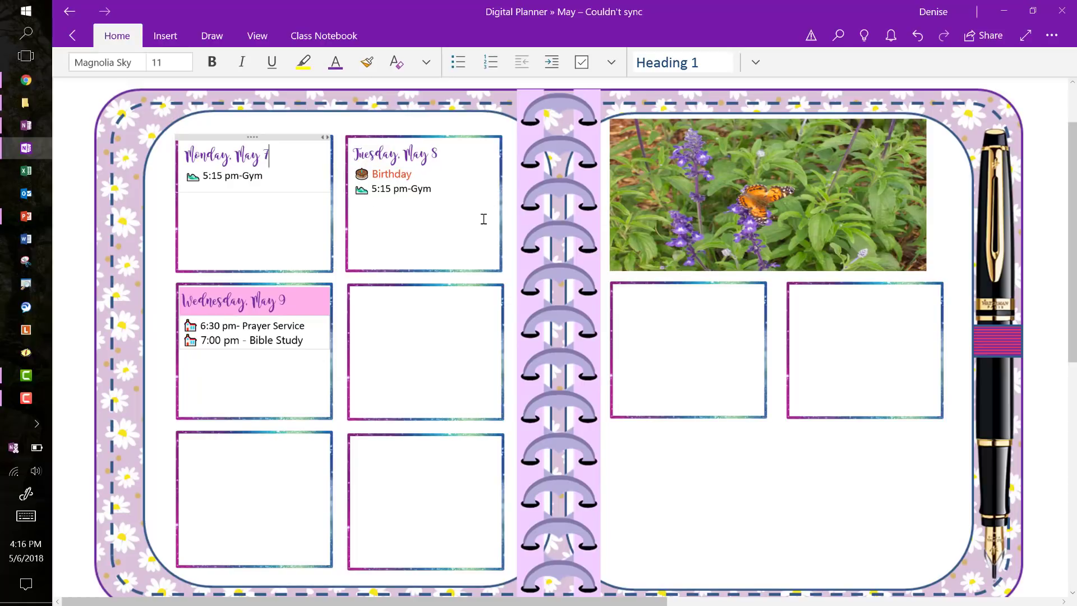
Step: Insert the picture paper-07.png from the Digital Papers > NO.102 DAISY folder at the empty lower-right box of the left planner page
left_click(740, 494)
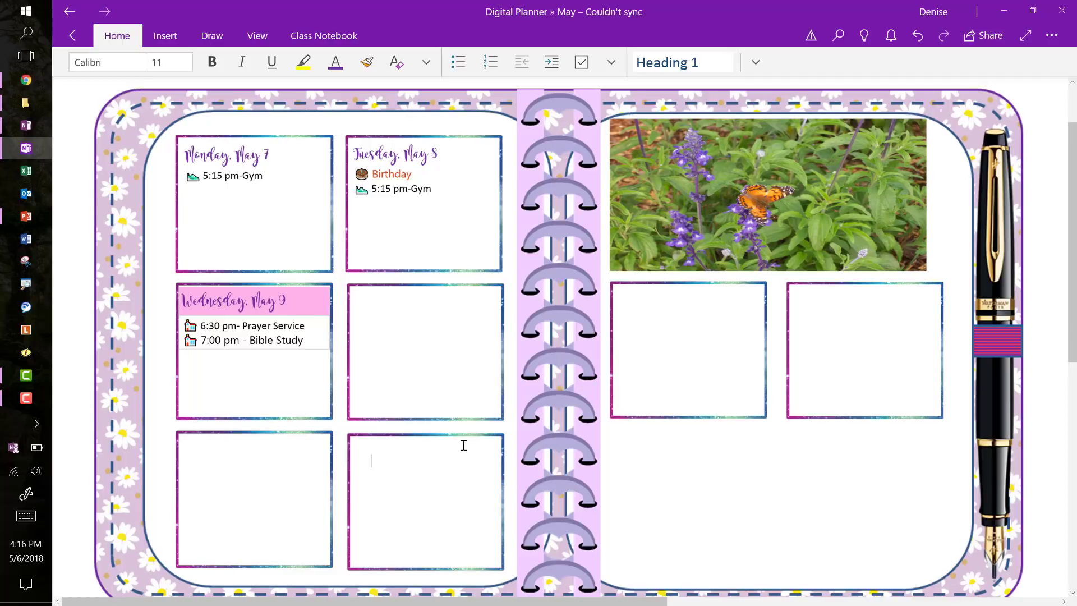
left_click(172, 39)
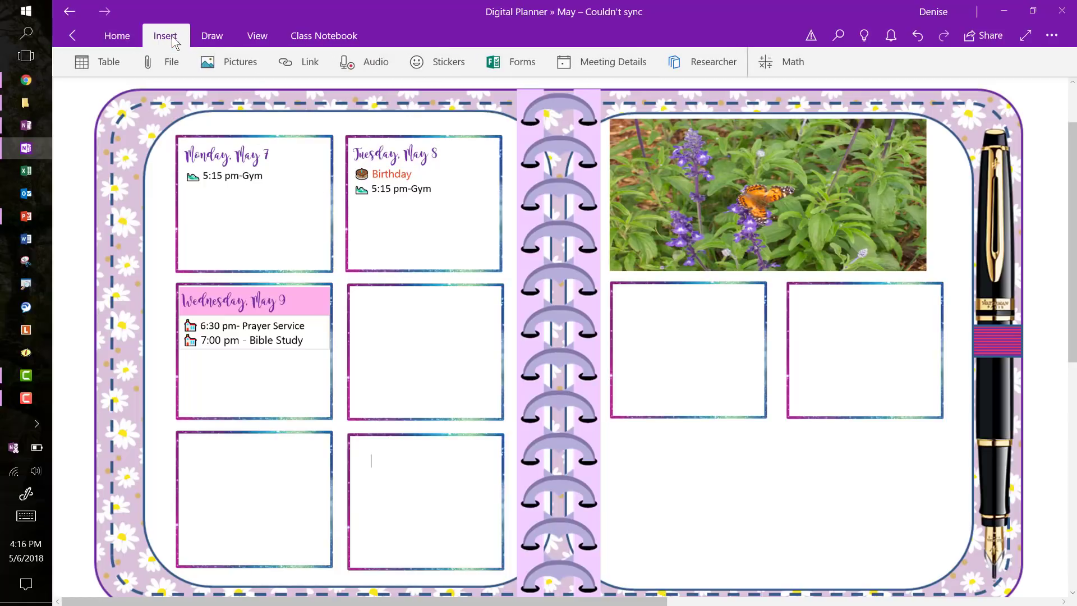
left_click(240, 64)
left_click(236, 93)
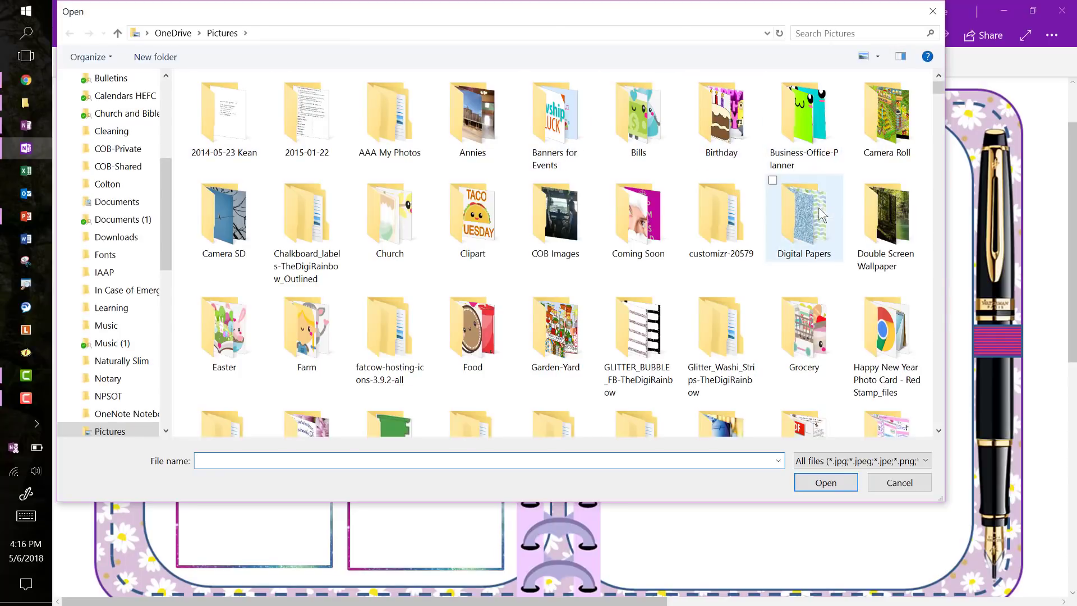
double_click(808, 211)
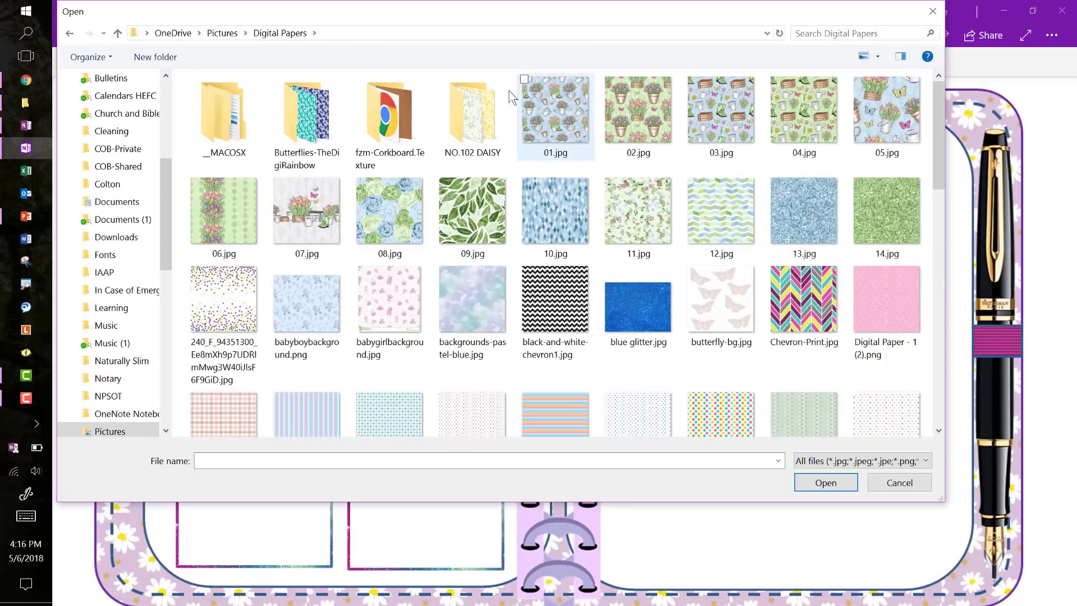
left_click(480, 123)
double_click(479, 124)
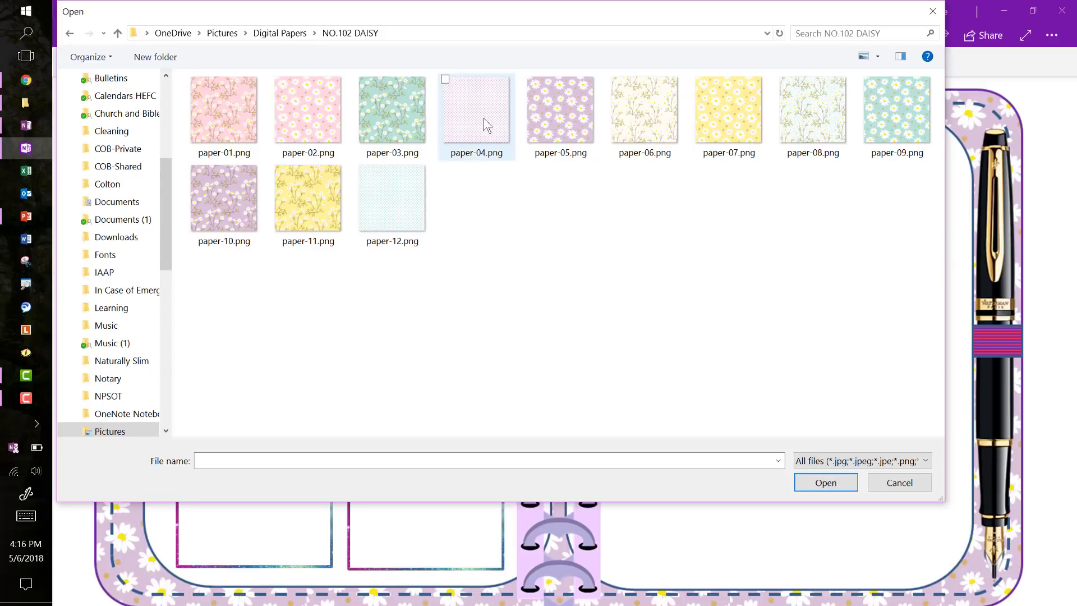
left_click(721, 110)
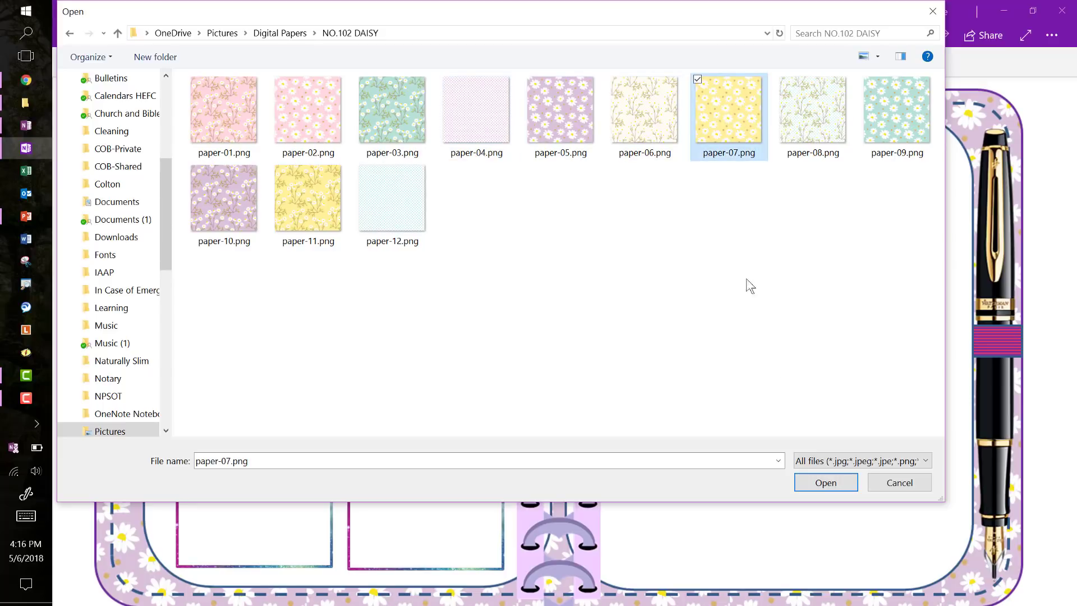
left_click(825, 482)
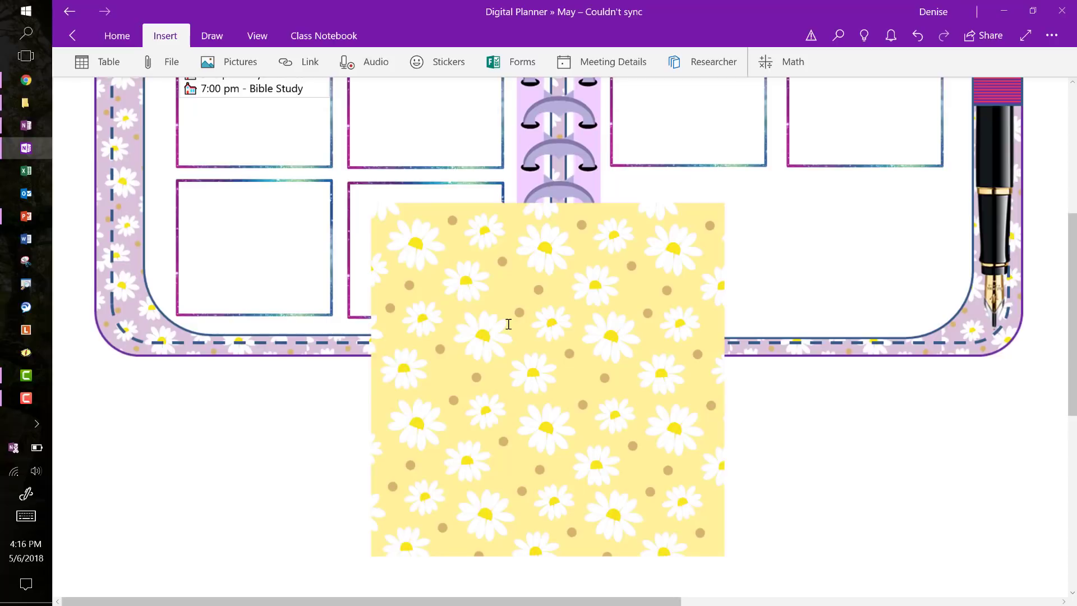
Step: Shrink the yellow daisy picture, move it onto the lower-right box of the left page, and reduce its height to fit inside the frame
left_click(500, 353)
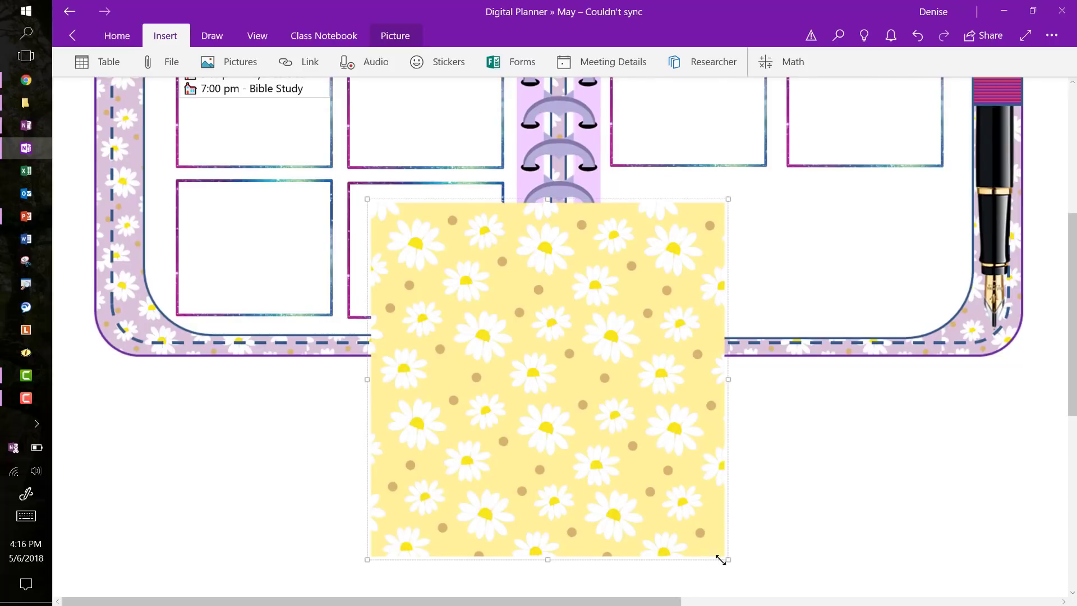
left_click_drag(728, 557, 526, 358)
left_click_drag(435, 276, 416, 258)
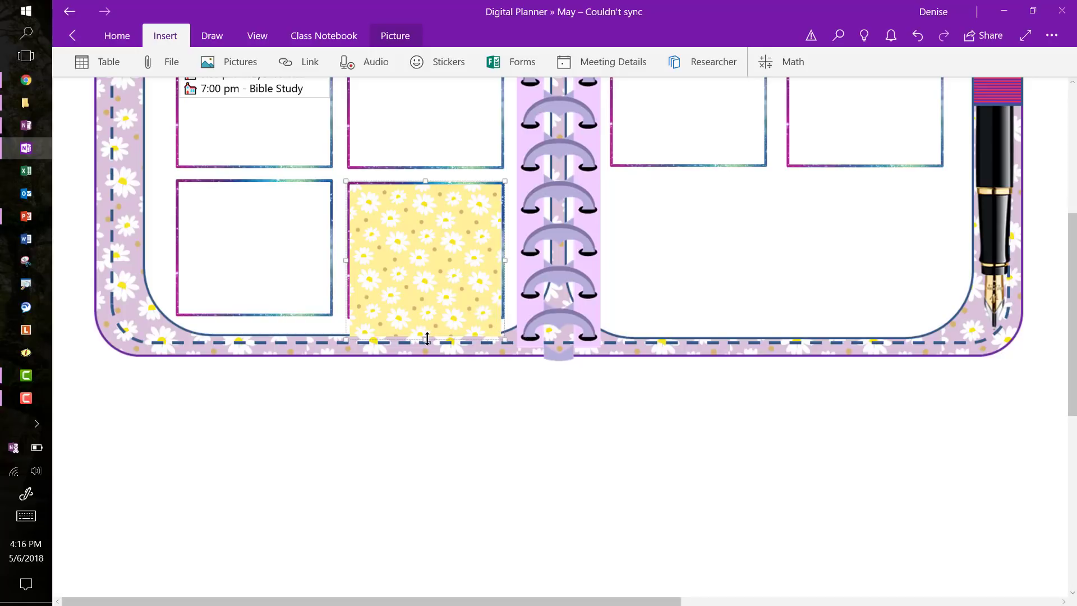
left_click_drag(427, 338, 429, 317)
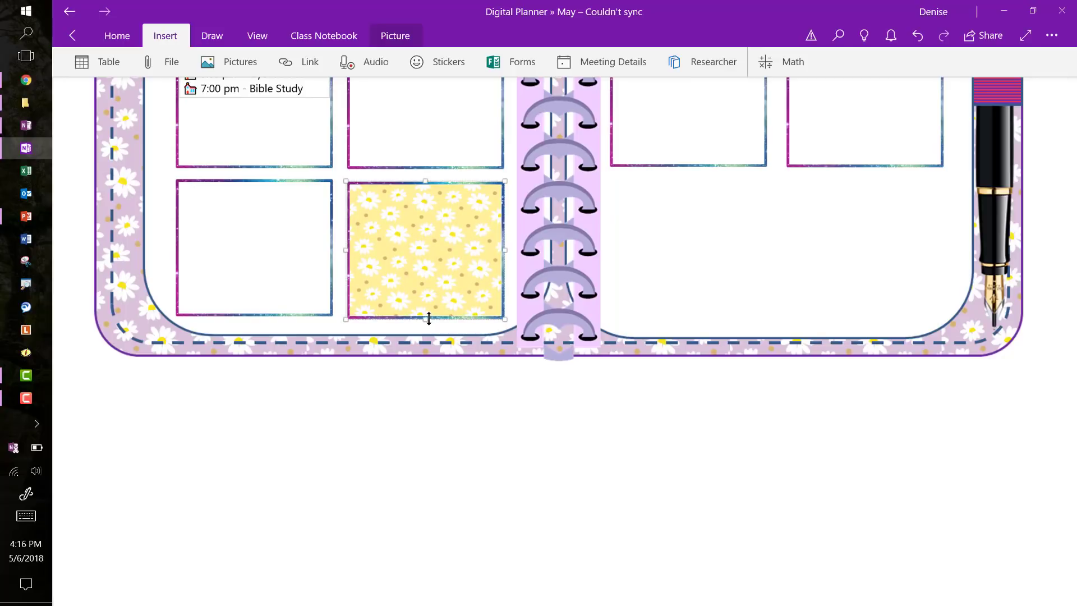
left_click(656, 289)
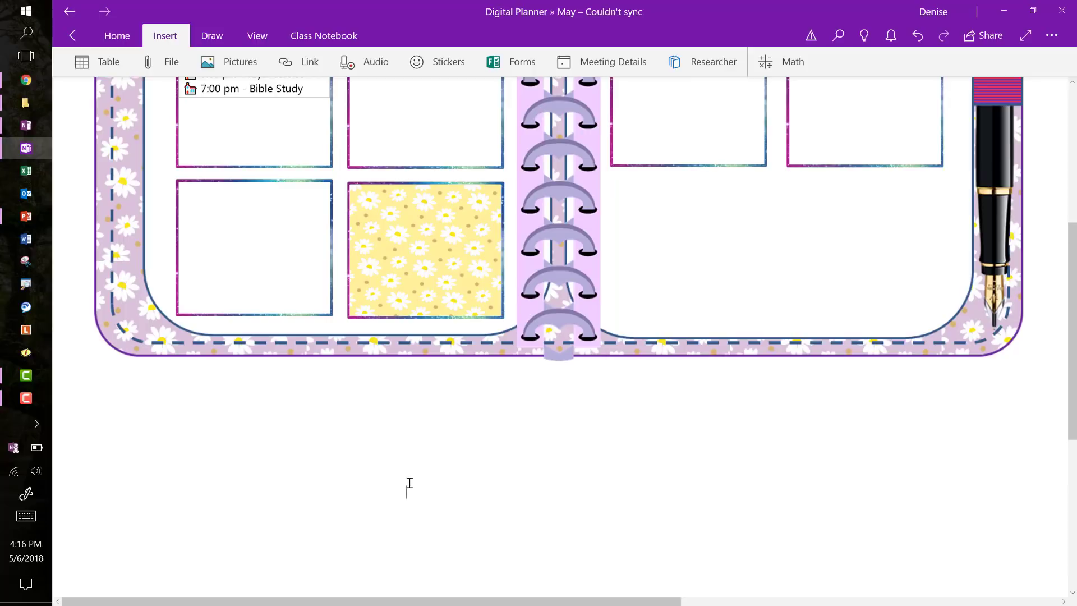
Step: Write a "Work Stuff" note below the planner with to-do checkboxes for "Invoices", "Pcard" and "Set up iPhone for Parks"
left_click(403, 436)
type("Work Stuff")
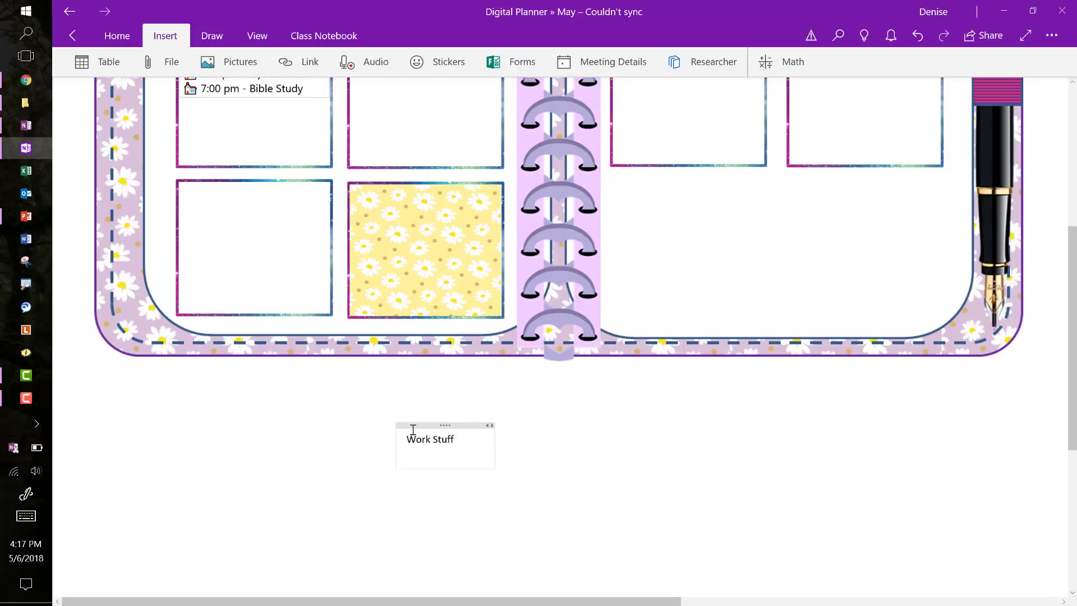
left_click(117, 36)
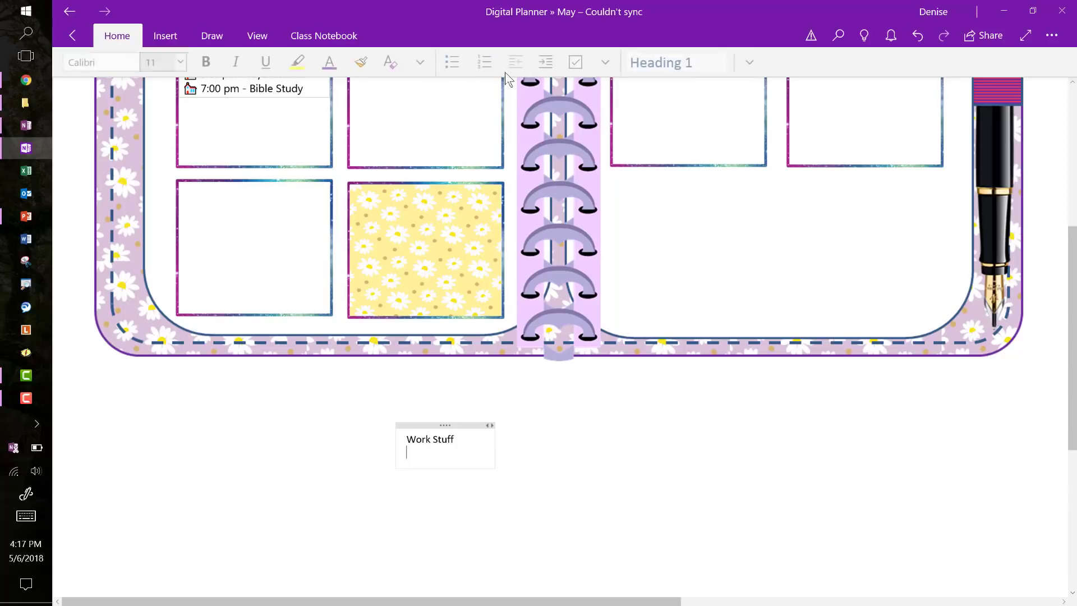
left_click(582, 62)
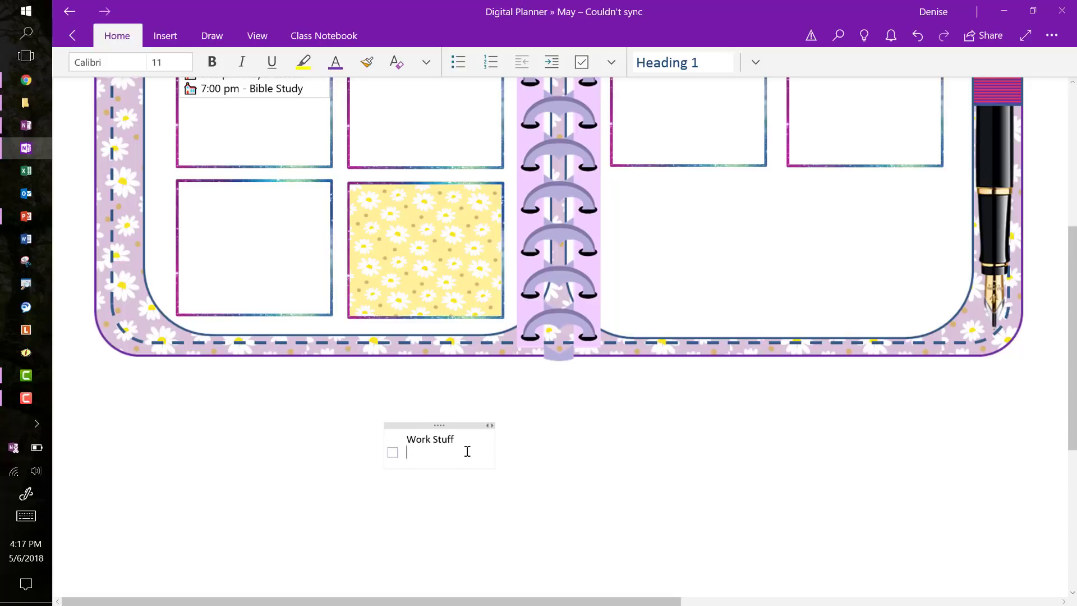
type("Invoi")
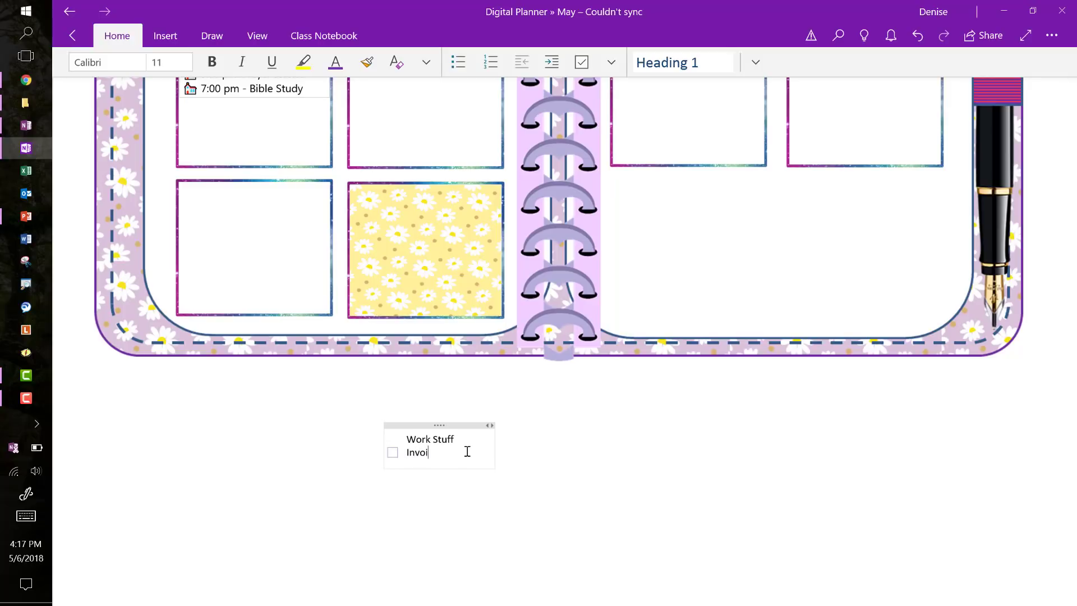
type("PCard")
key("Return")
type("Set up ")
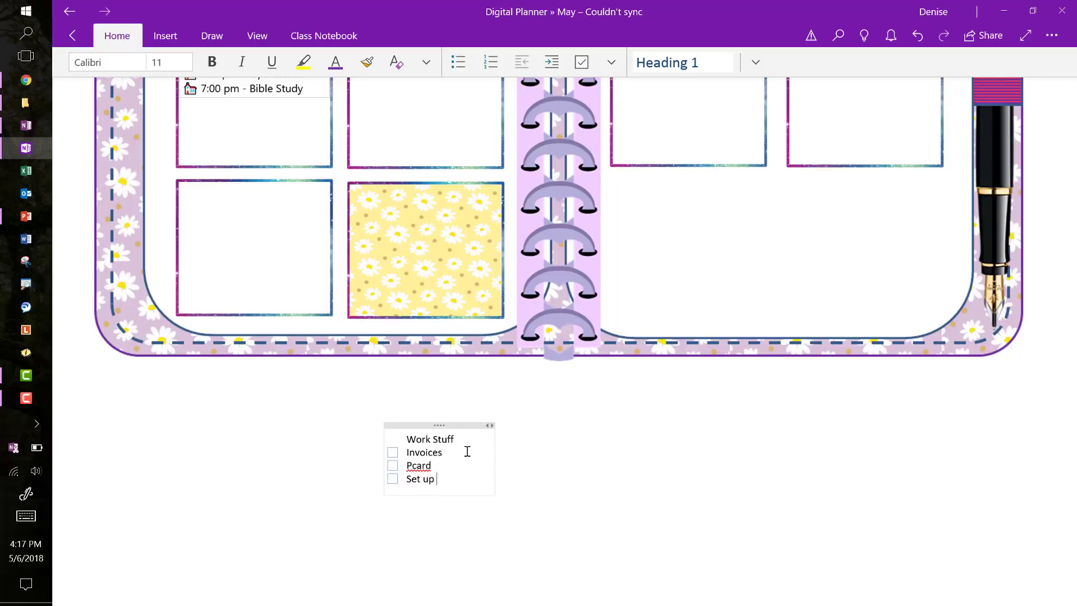
type("iPhone for Par")
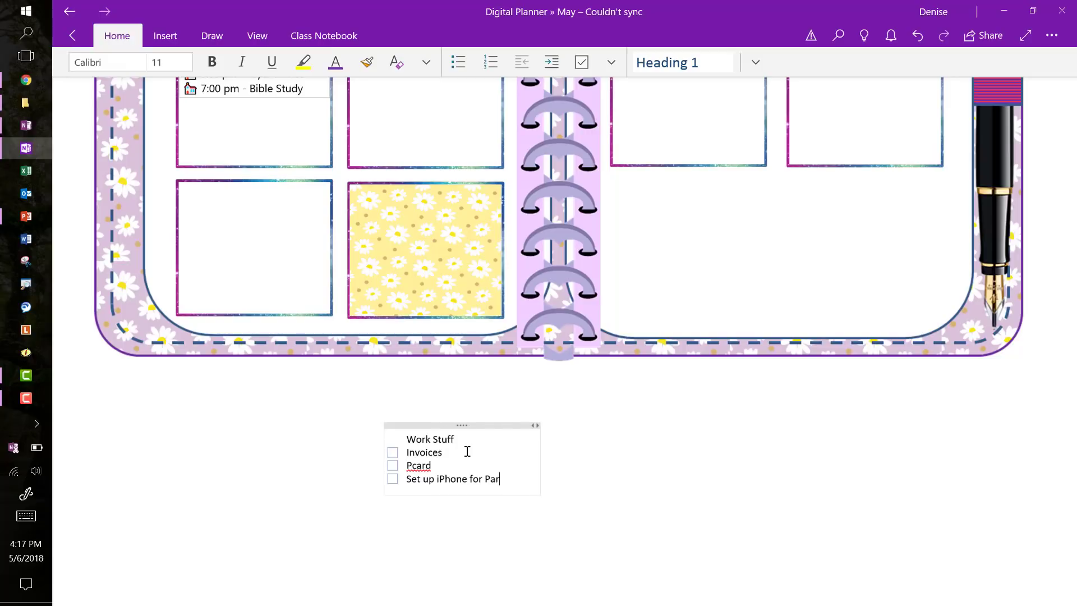
type("ks")
Step: Format the "Work Stuff" heading in the AR CENA font at size 12 in red
left_click_drag(465, 439, 404, 439)
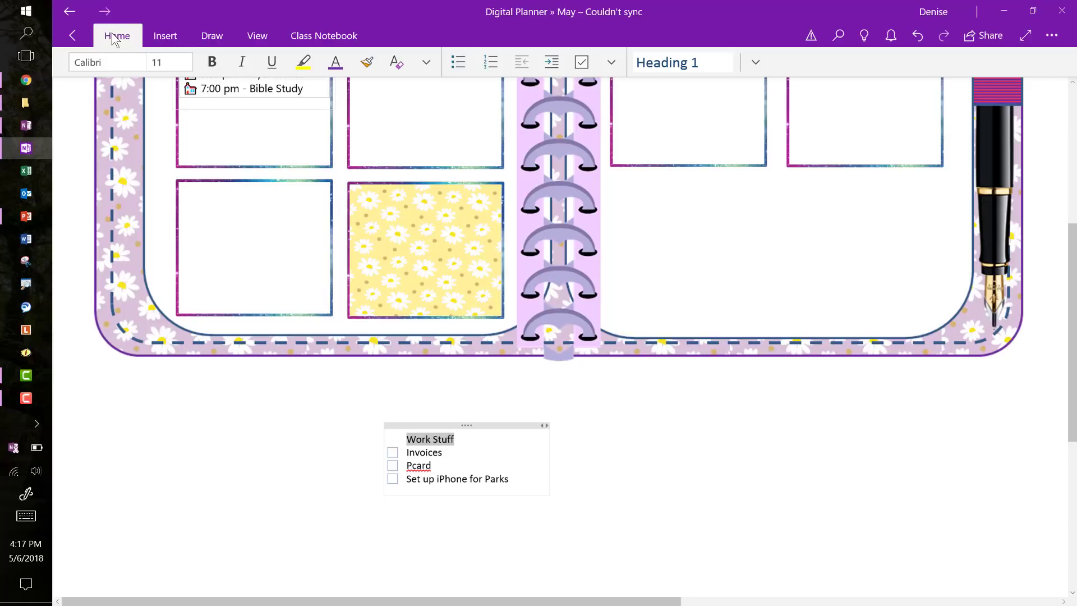
left_click(139, 61)
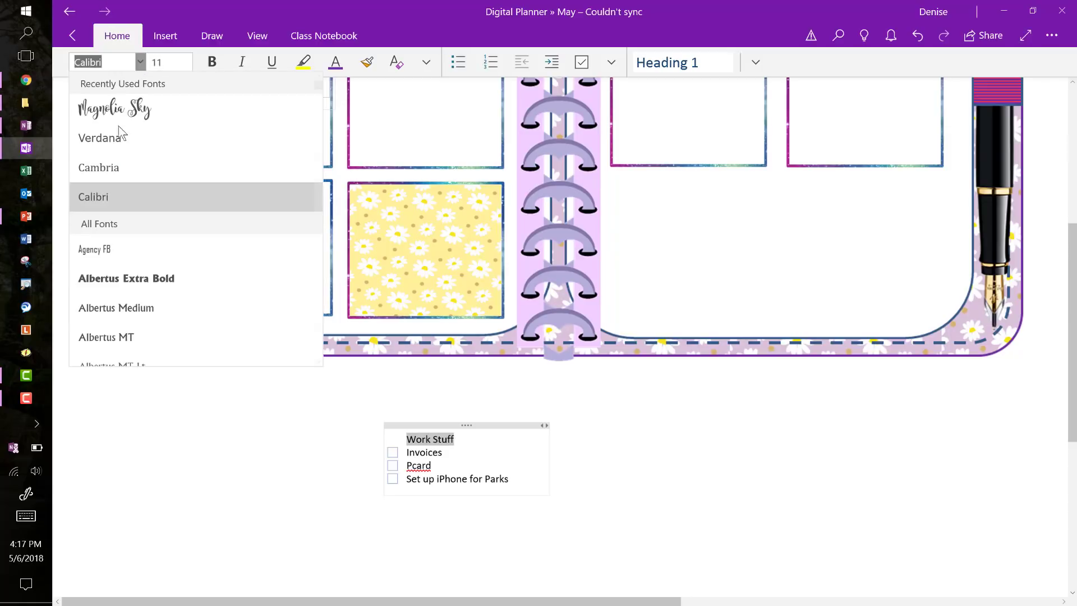
scroll(136, 279, "down", 5)
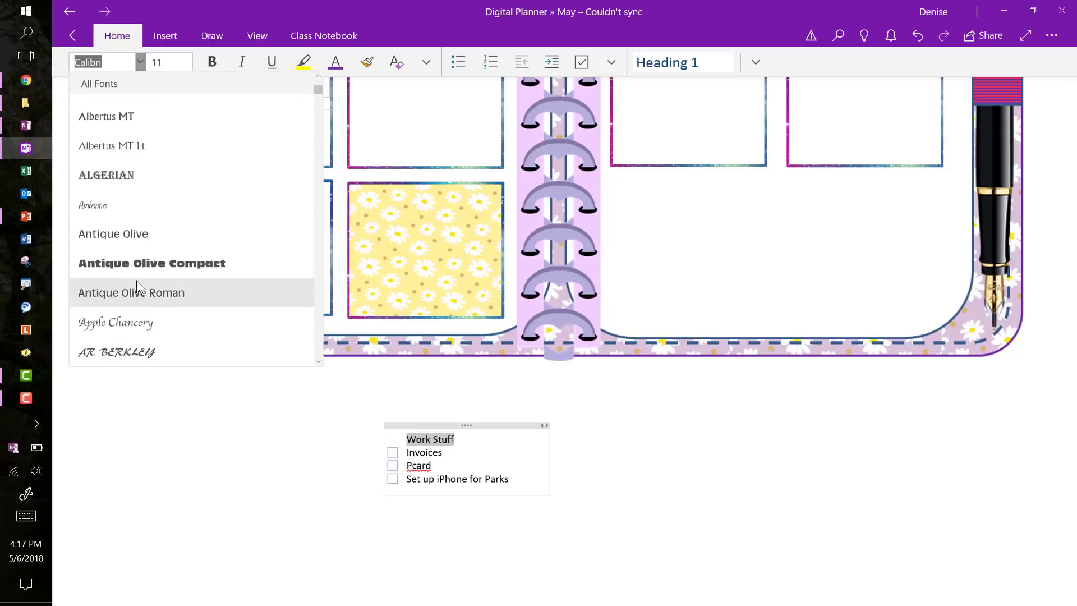
scroll(139, 284, "down", 3)
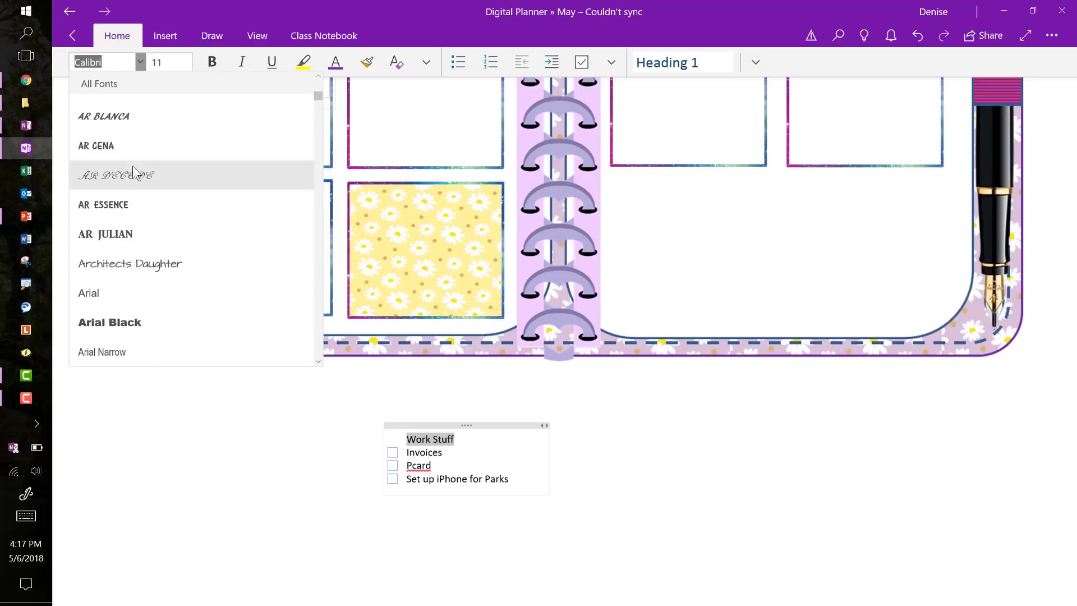
left_click(108, 147)
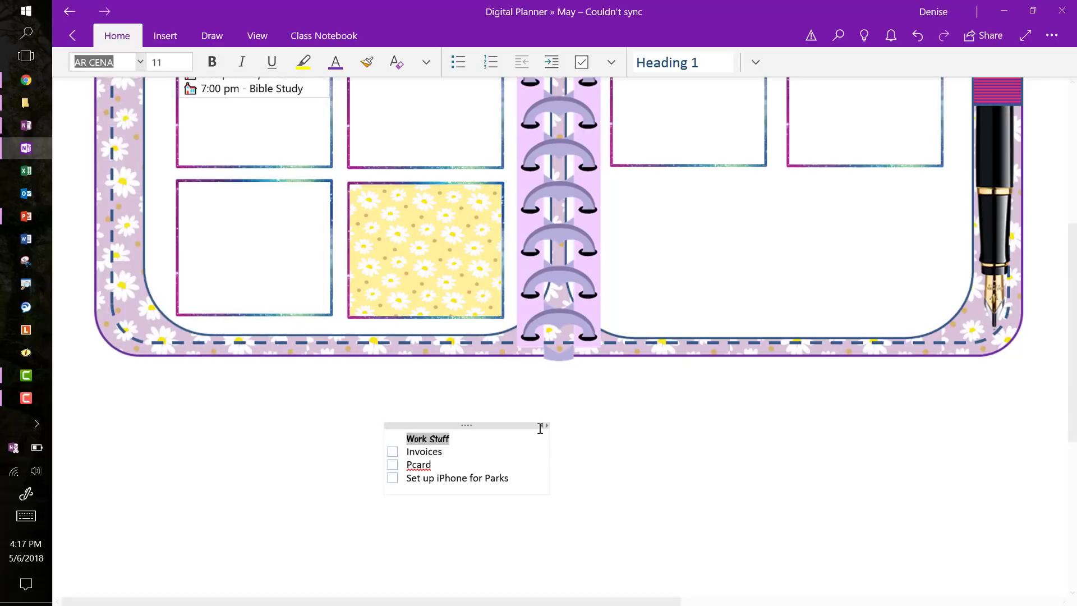
left_click(187, 62)
left_click(168, 246)
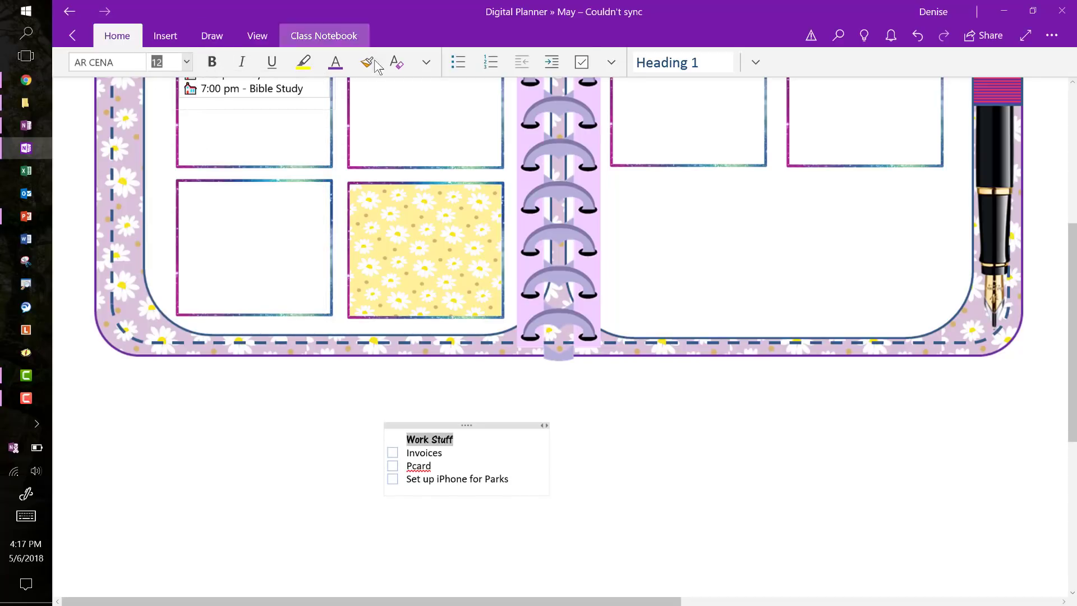
left_click(349, 63)
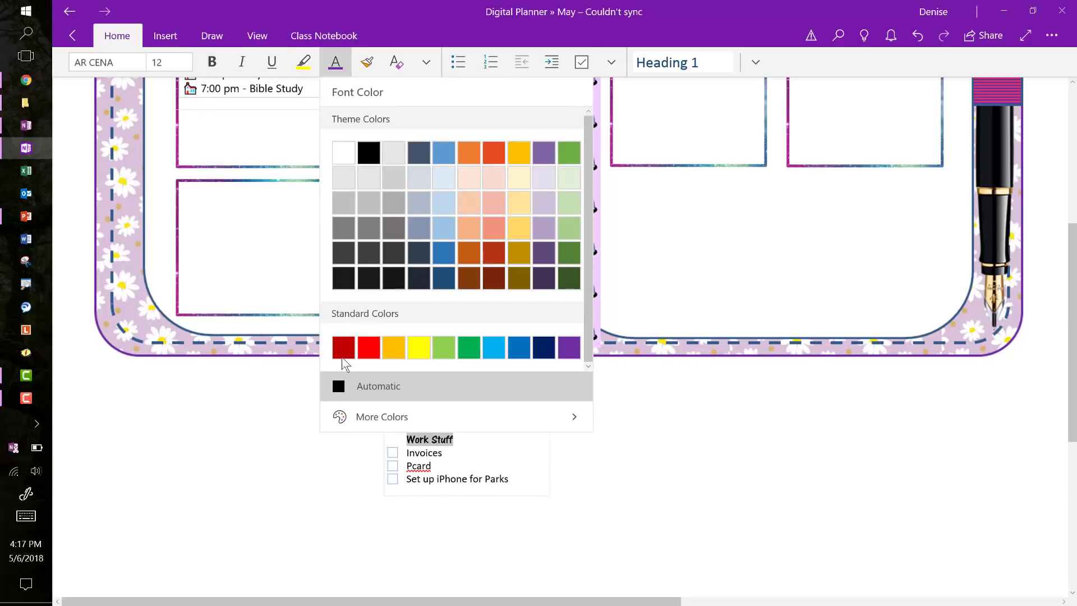
left_click(366, 345)
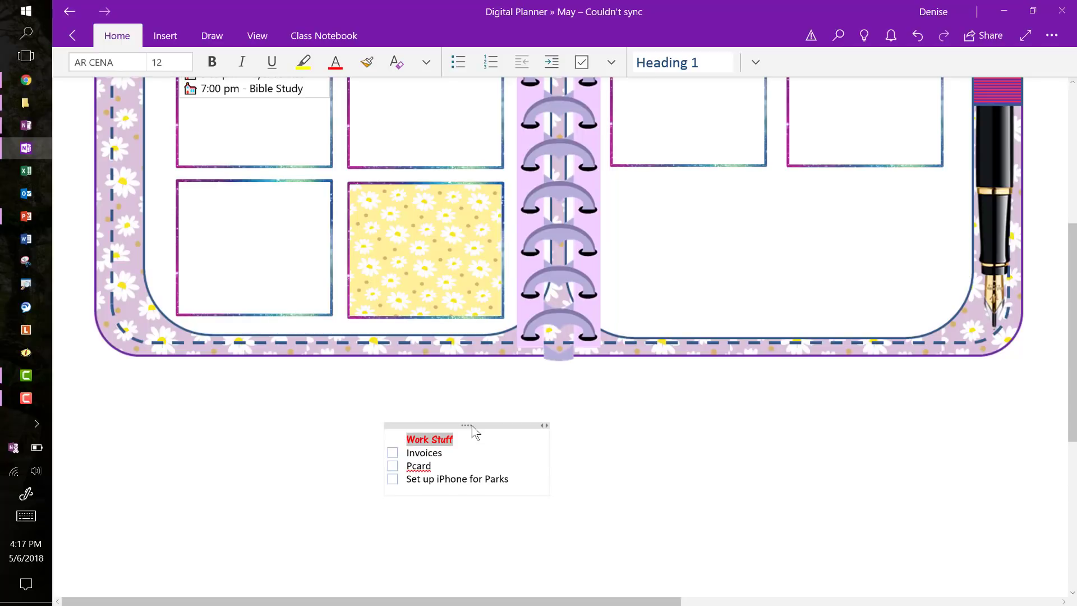
Step: Move the Work Stuff note onto the yellow daisy box and narrow its container to the width of the frame
left_click(470, 426)
left_click_drag(467, 423, 433, 183)
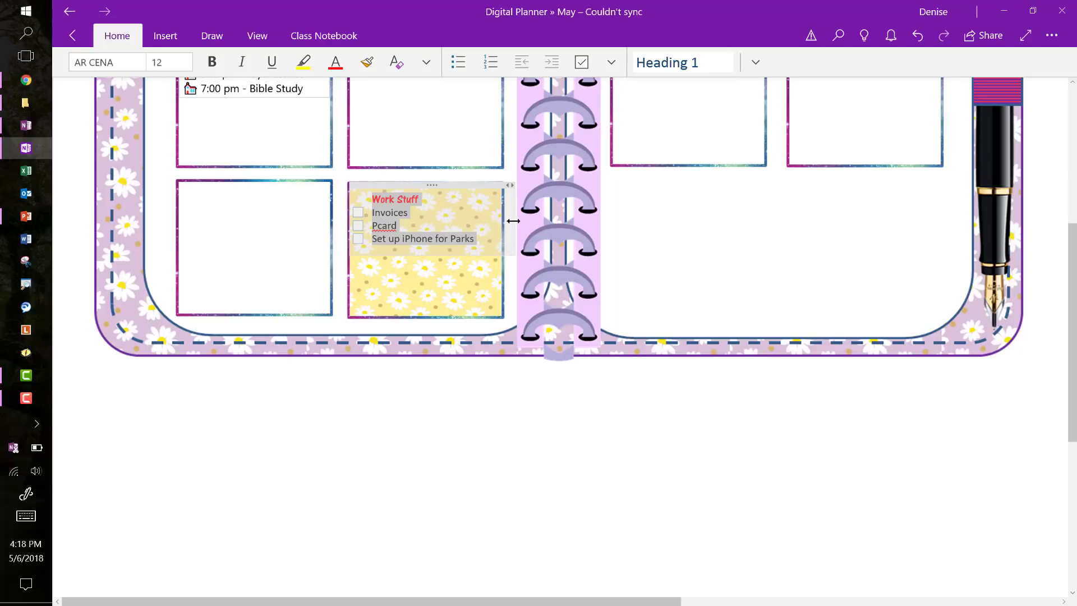
left_click_drag(515, 220, 500, 220)
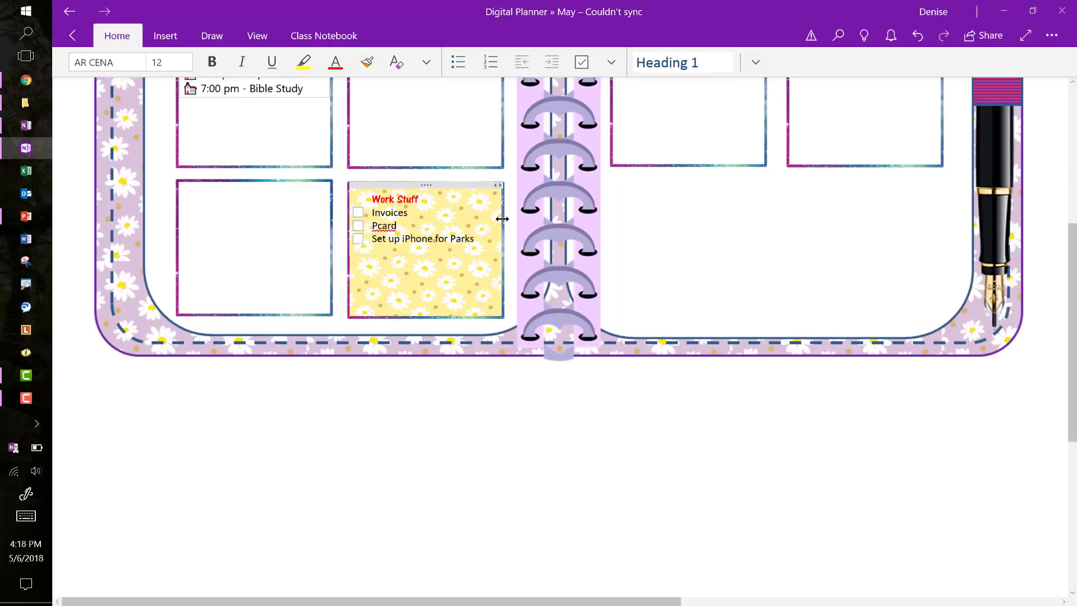
left_click(501, 220)
left_click(842, 279)
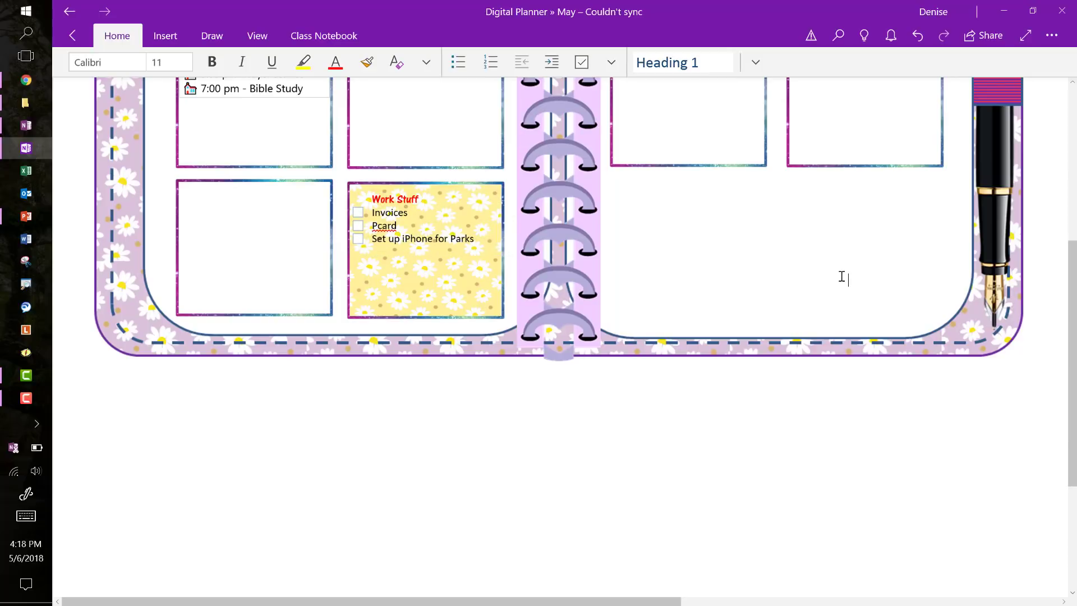
scroll(842, 276, "up", 5)
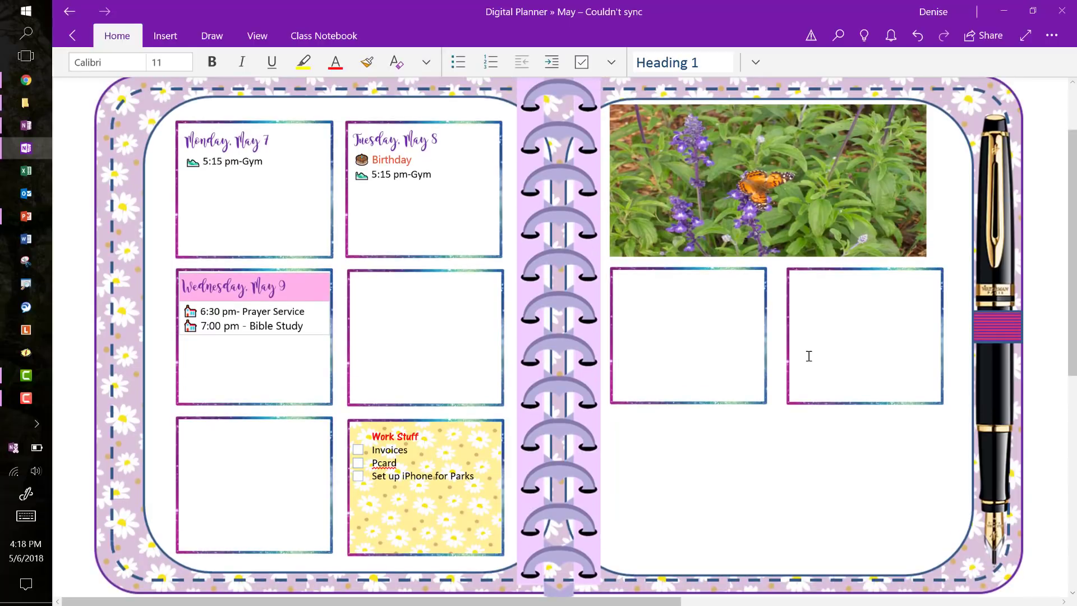